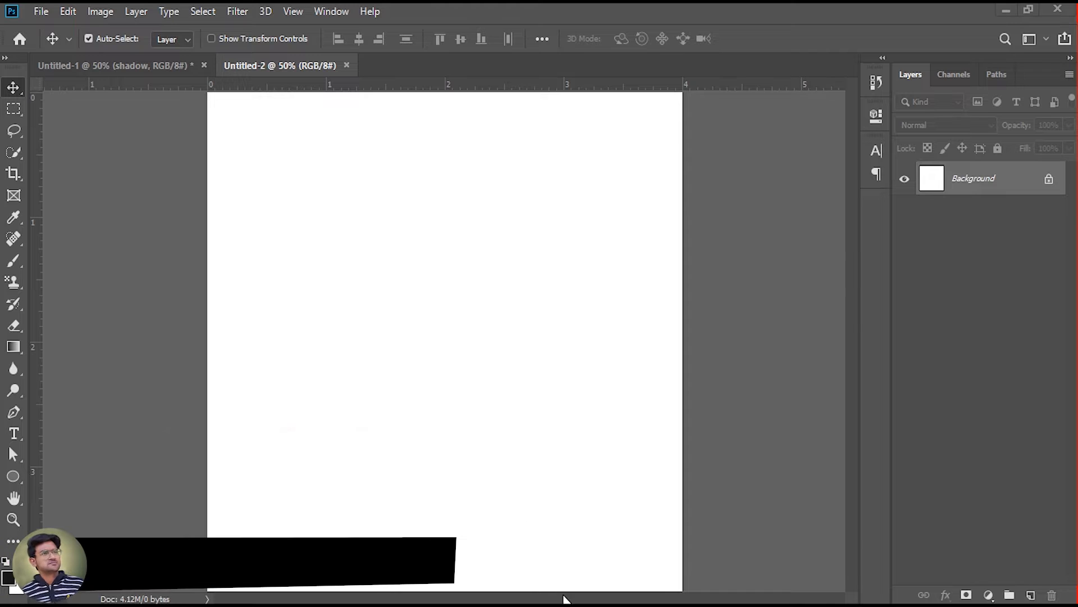
# - Place the clipboard photo from the text effect folder into Untitled-2, centred and fitted to the canvas height
pyautogui.click(568, 604)
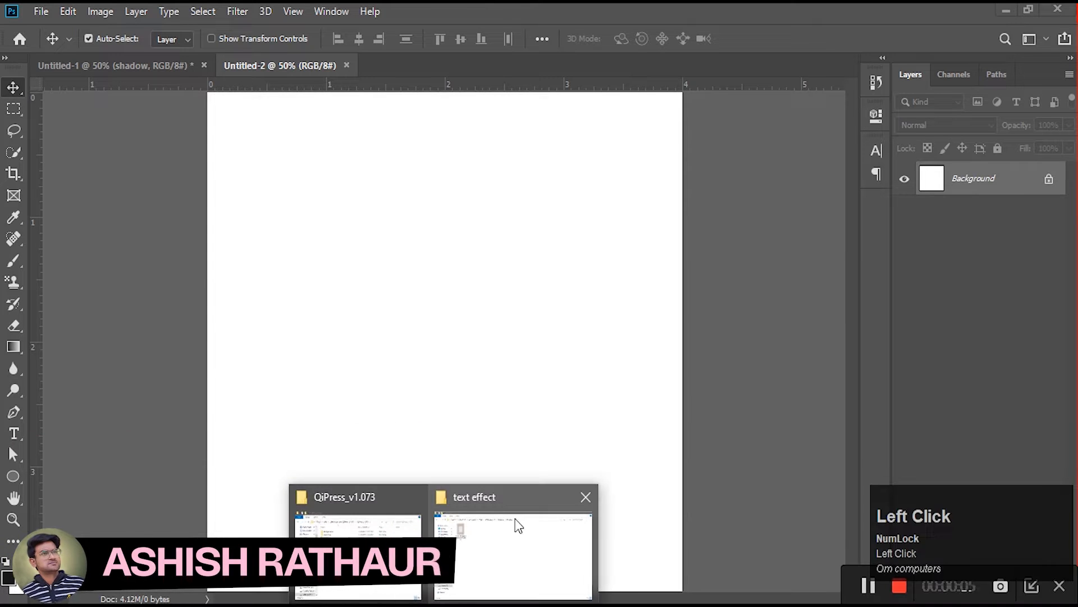
pyautogui.click(517, 528)
pyautogui.click(180, 134)
pyautogui.moveTo(180, 135); pyautogui.dragTo(416, 290)
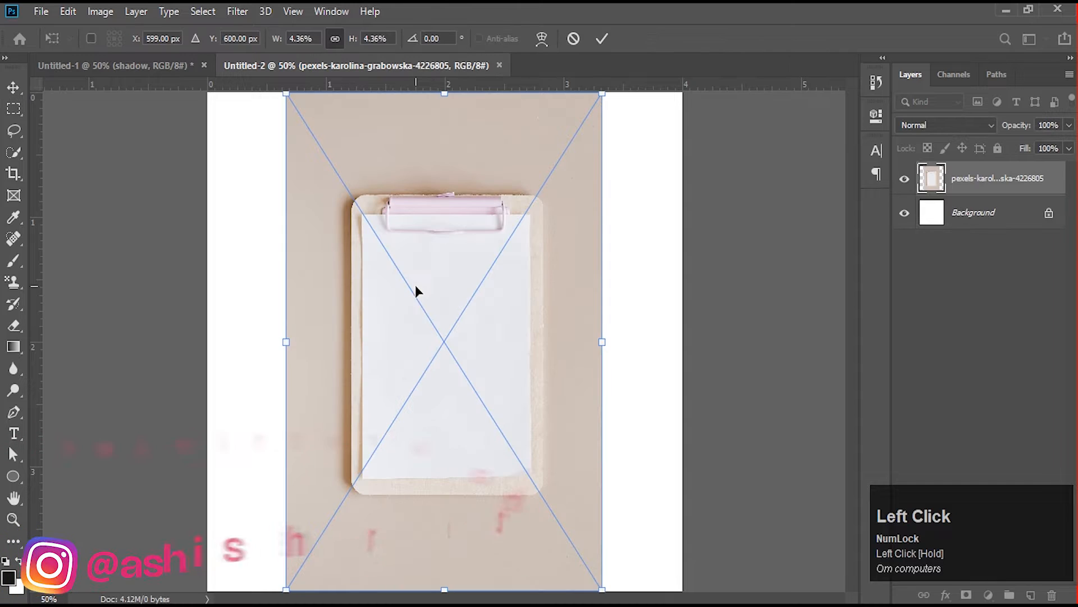
pyautogui.moveTo(602, 342); pyautogui.dragTo(682, 342)
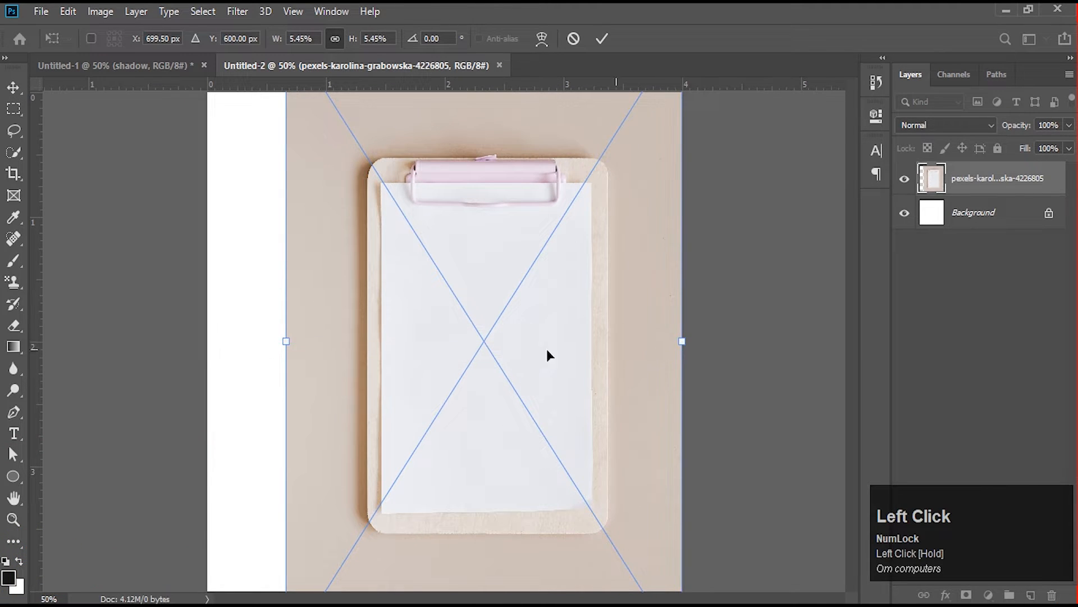
pyautogui.hotkey('ctrl', 'z')
pyautogui.doubleClick(520, 294)
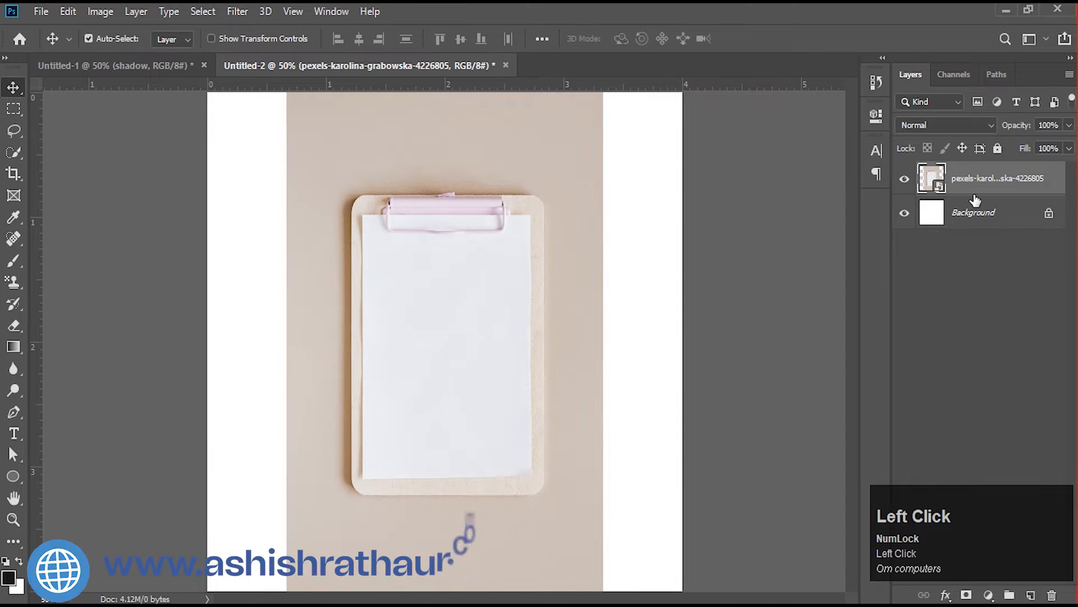
# - Open the placed photo's smart object contents, unlock its background and copy the clipboard to a new layer using Select Subject
pyautogui.doubleClick(933, 180)
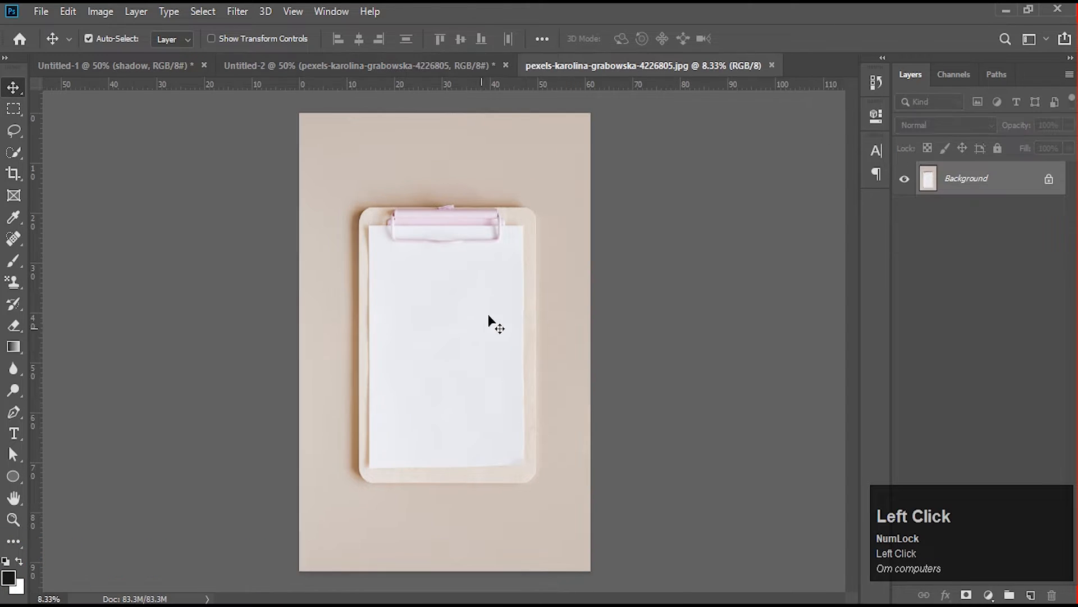
pyautogui.click(1048, 179)
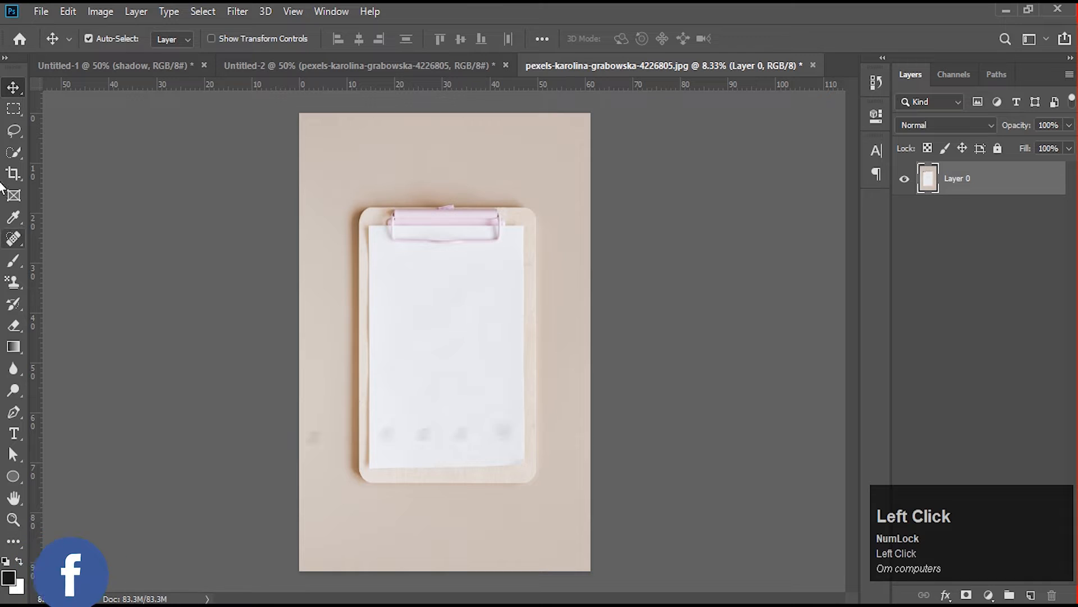
pyautogui.click(14, 153)
pyautogui.click(402, 38)
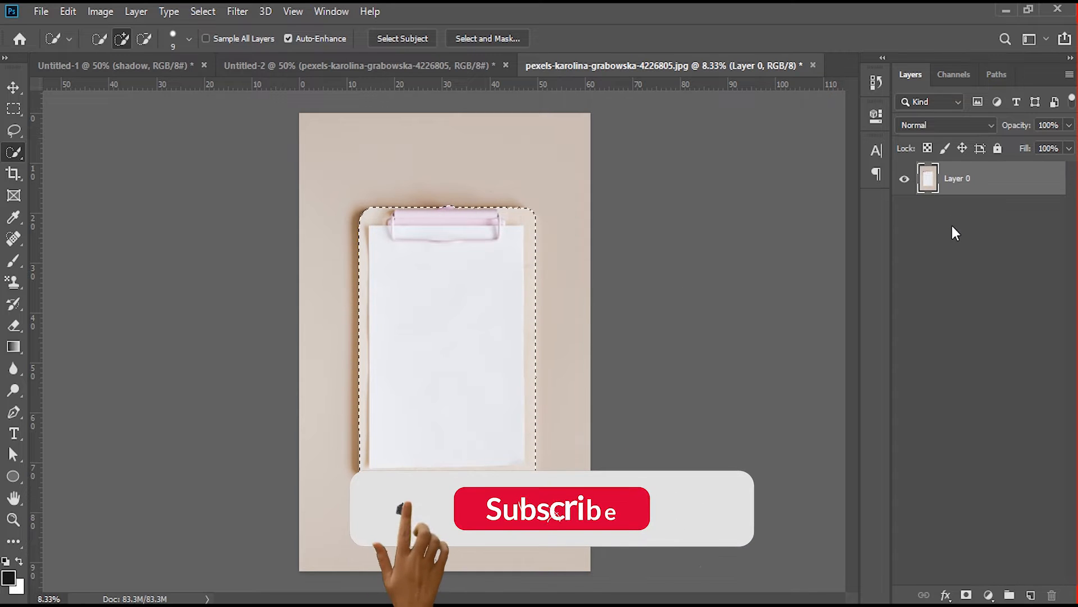
pyautogui.hotkey('ctrl', 'j')
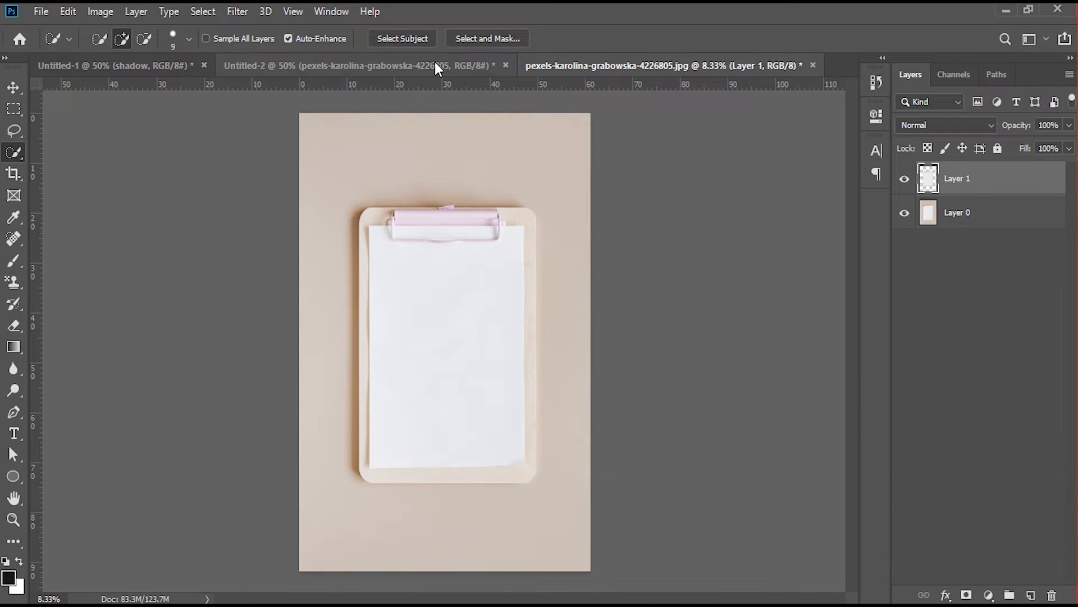
pyautogui.moveTo(934, 187); pyautogui.dragTo(627, 316)
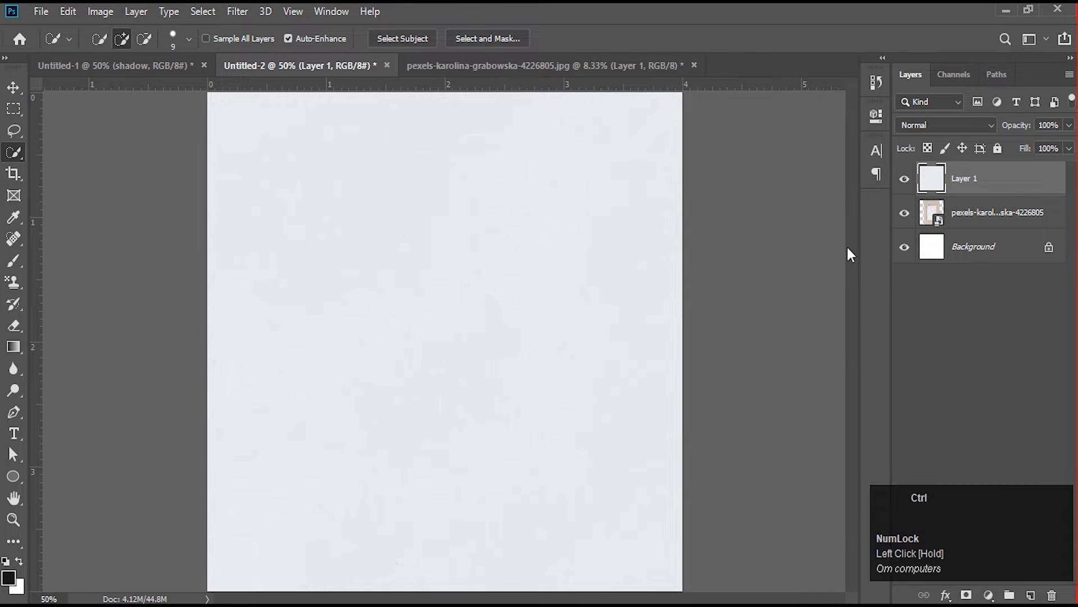
pyautogui.hotkey('ctrl', 'z')
pyautogui.click(600, 67)
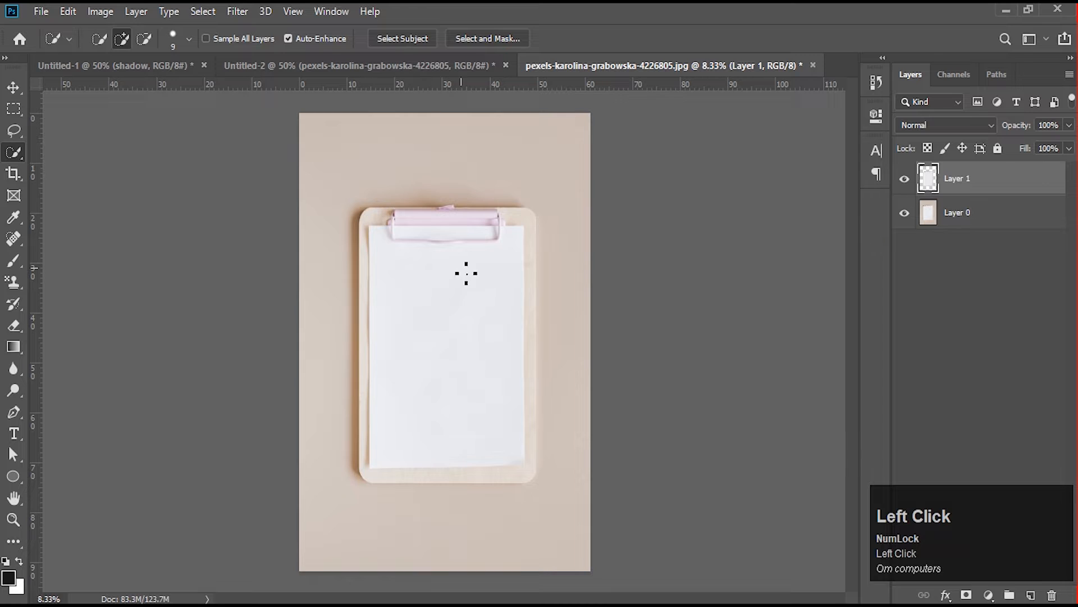
# - Copy the clipboard cutout layer from the source photo into Untitled-2 with the Move tool
pyautogui.click(13, 88)
pyautogui.moveTo(489, 325)
pyautogui.mouseDown()
pyautogui.moveTo(414, 132)
pyautogui.moveTo(398, 51)
pyautogui.moveTo(420, 68)
pyautogui.moveTo(482, 345)
pyautogui.moveTo(475, 337)
pyautogui.mouseUp()
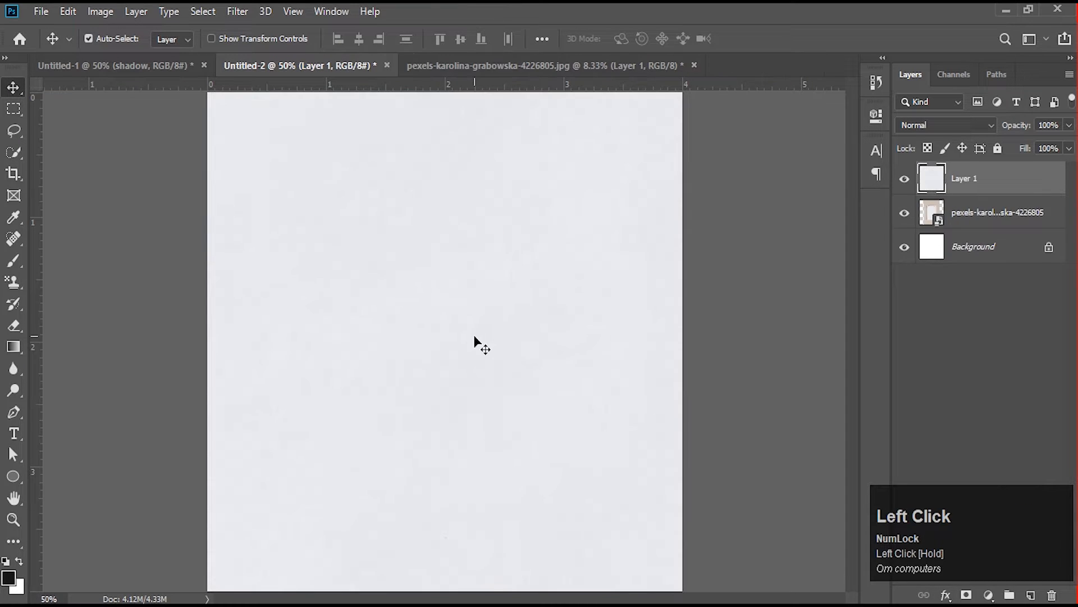
pyautogui.click(953, 189)
# - Scale the clipboard cutout to 18.67% and centre it at X 600 px, Y 600 px over the photo's clipboard
pyautogui.hotkey('ctrl', 't')
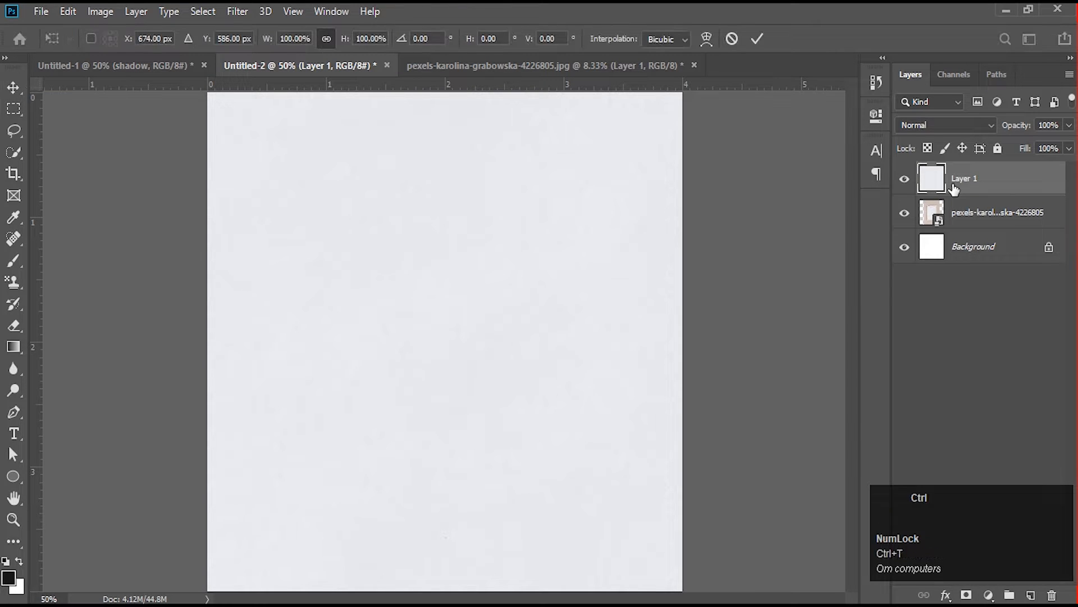
pyautogui.hotkey('ctrl', '-')
pyautogui.hotkey('ctrl', '-')
pyautogui.hotkey('ctrl', '-')
pyautogui.hotkey('ctrl', '-')
pyautogui.hotkey('ctrl', '-')
pyautogui.moveTo(536, 479); pyautogui.dragTo(435, 351)
pyautogui.moveTo(360, 204); pyautogui.dragTo(451, 348)
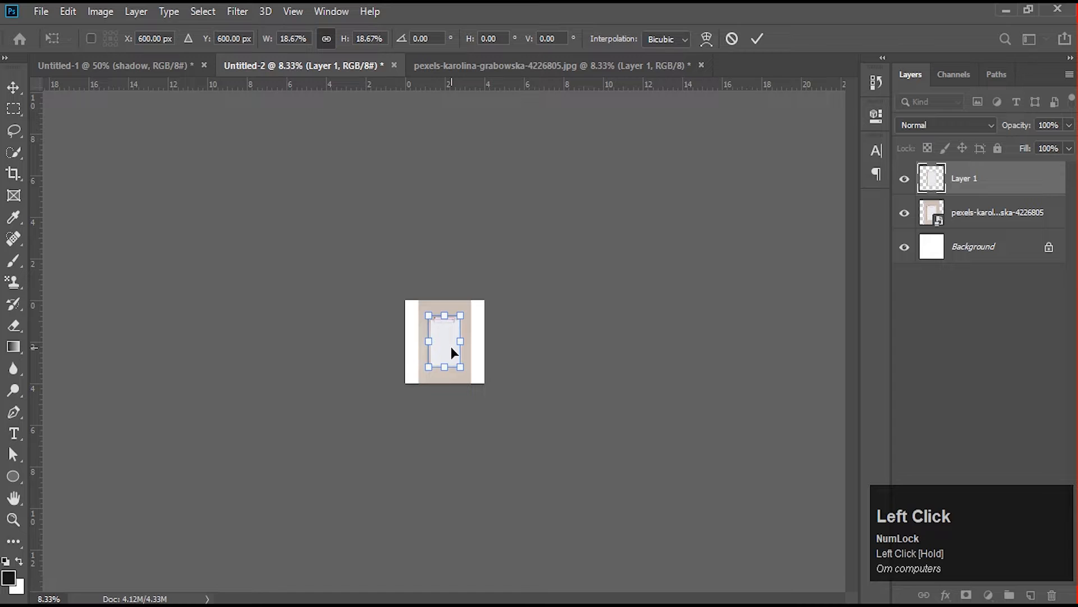
pyautogui.hotkey('ctrl', '=')
pyautogui.hotkey('ctrl', '=')
pyautogui.hotkey('ctrl', '=')
pyautogui.hotkey('ctrl', '=')
pyautogui.hotkey('ctrl', '=')
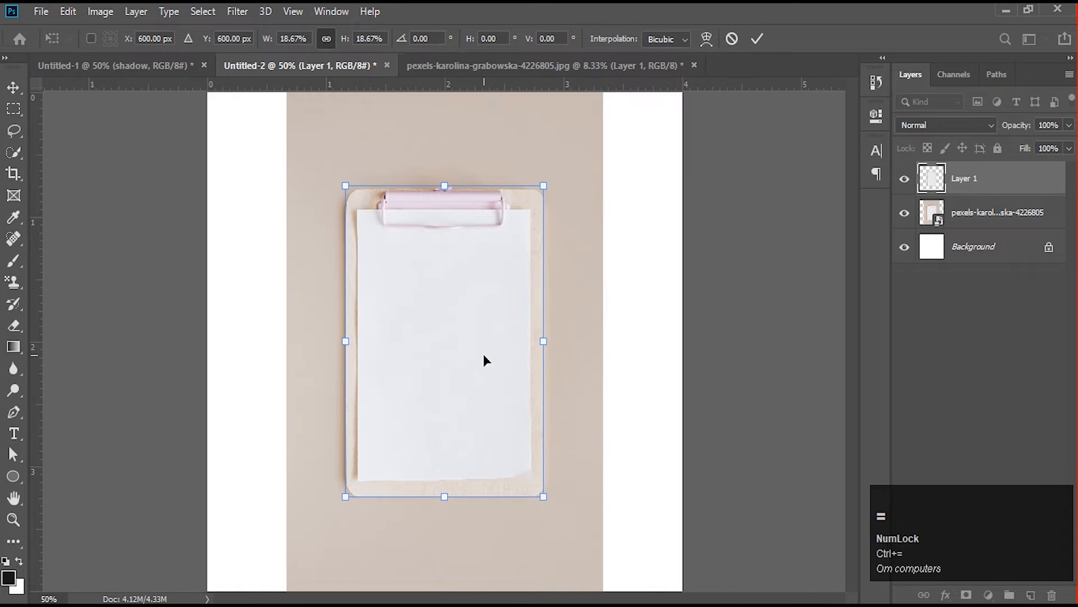
pyautogui.doubleClick(498, 419)
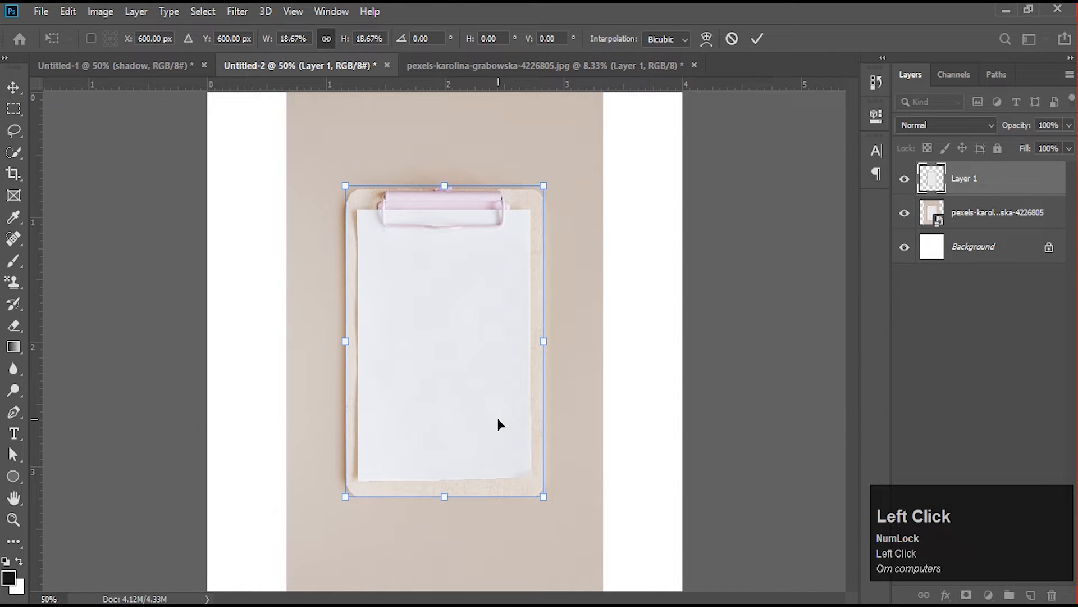
# - Add a gradient fill layer above the clipboard cutout and open its gradient for editing
pyautogui.click(988, 596)
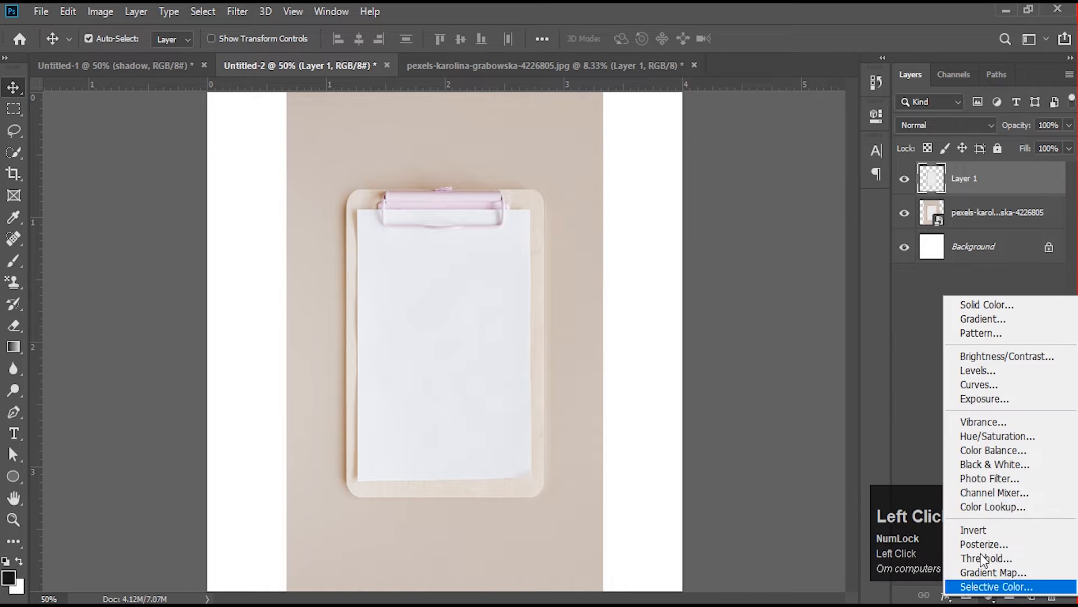
pyautogui.click(995, 318)
pyautogui.click(909, 249)
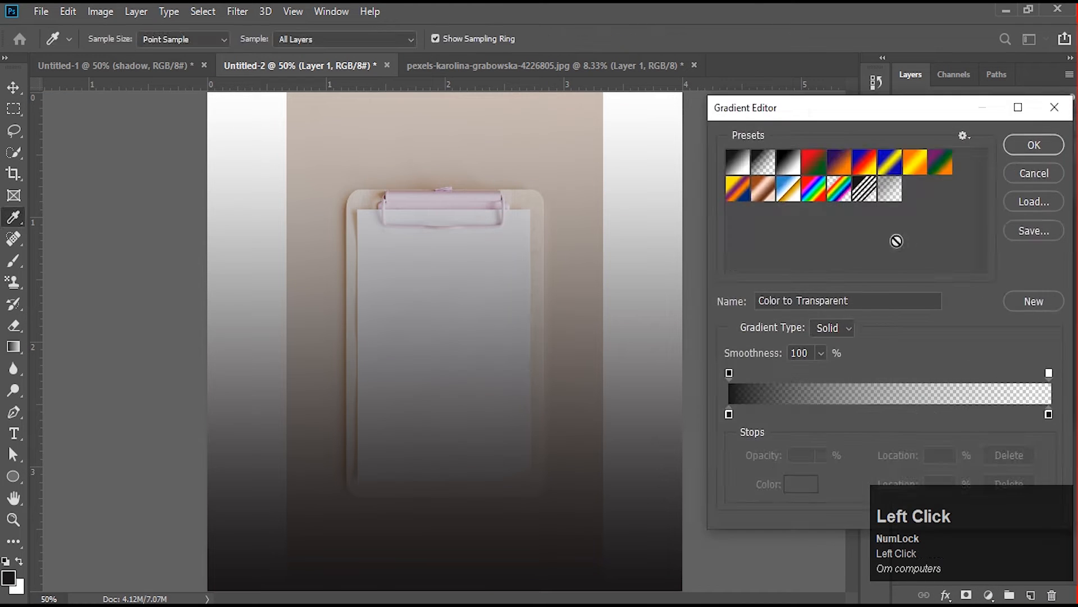
pyautogui.click(735, 162)
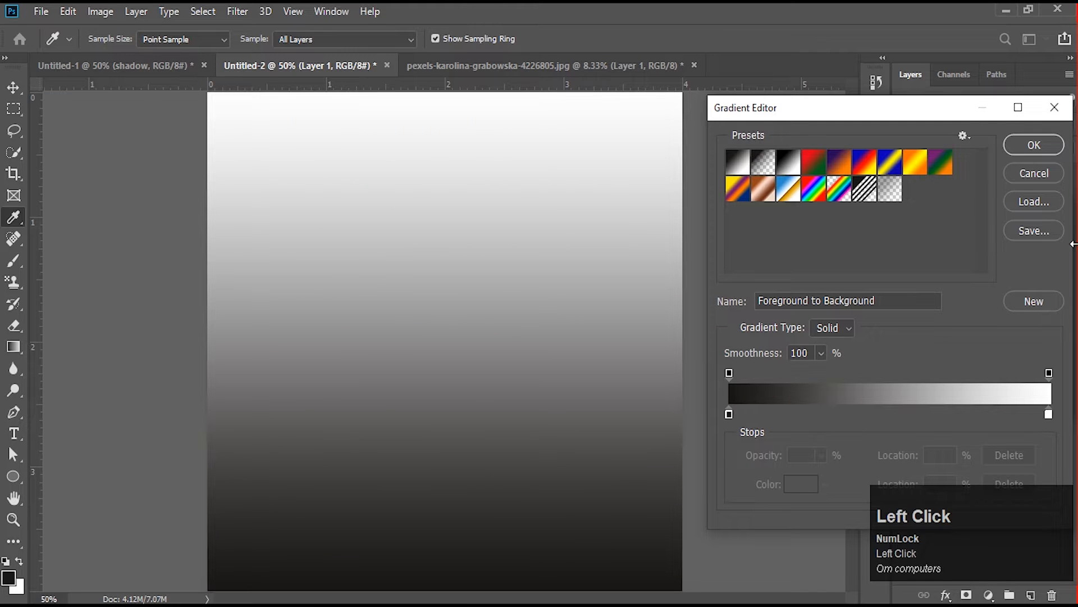
pyautogui.click(1040, 171)
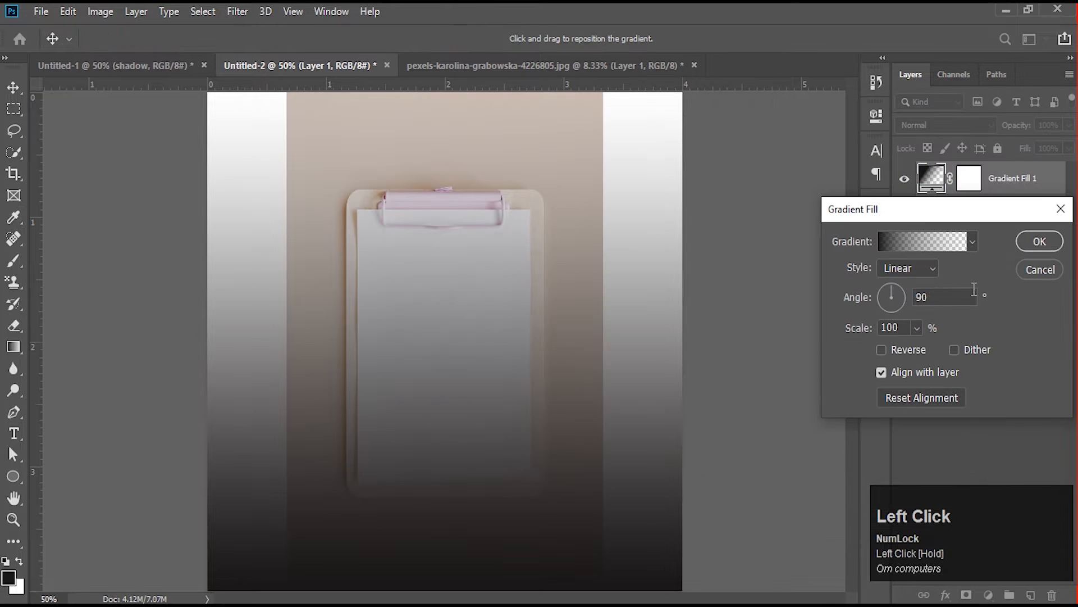
pyautogui.click(898, 247)
# - Set both gradient colour stops to beiges sampled from the photo's backdrop, using c2b7af for the 0% stop
pyautogui.click(729, 415)
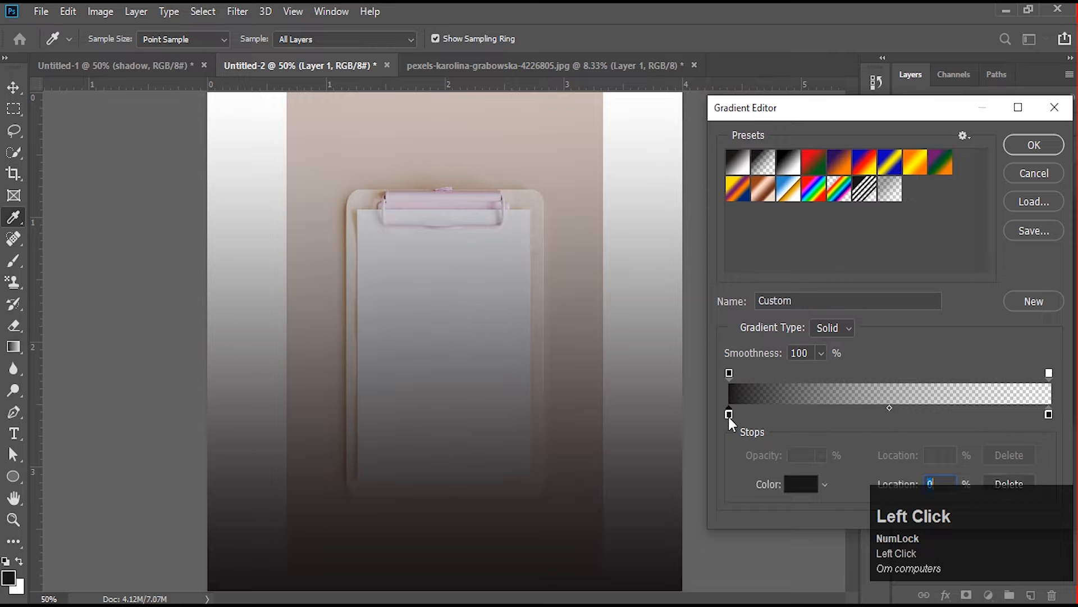
pyautogui.click(814, 482)
pyautogui.click(321, 152)
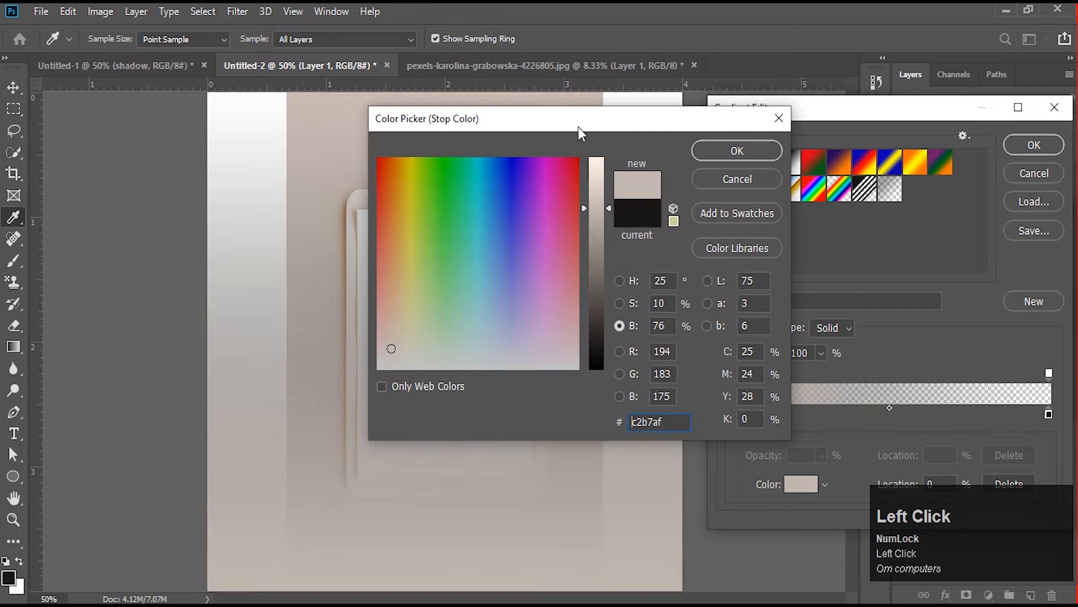
pyautogui.click(736, 151)
pyautogui.click(1048, 414)
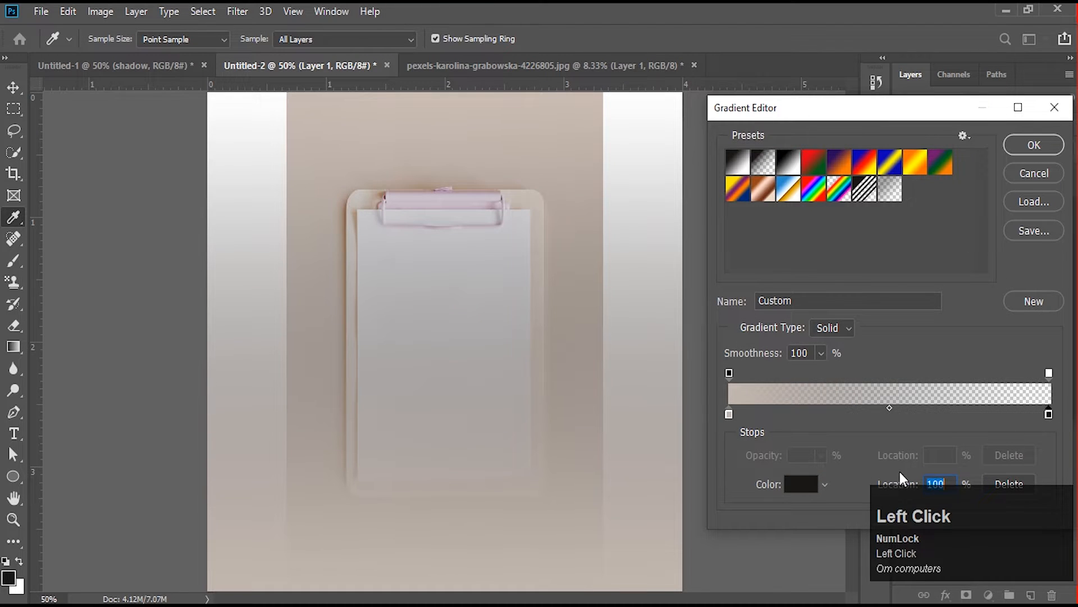
pyautogui.click(800, 483)
pyautogui.click(331, 101)
pyautogui.click(737, 151)
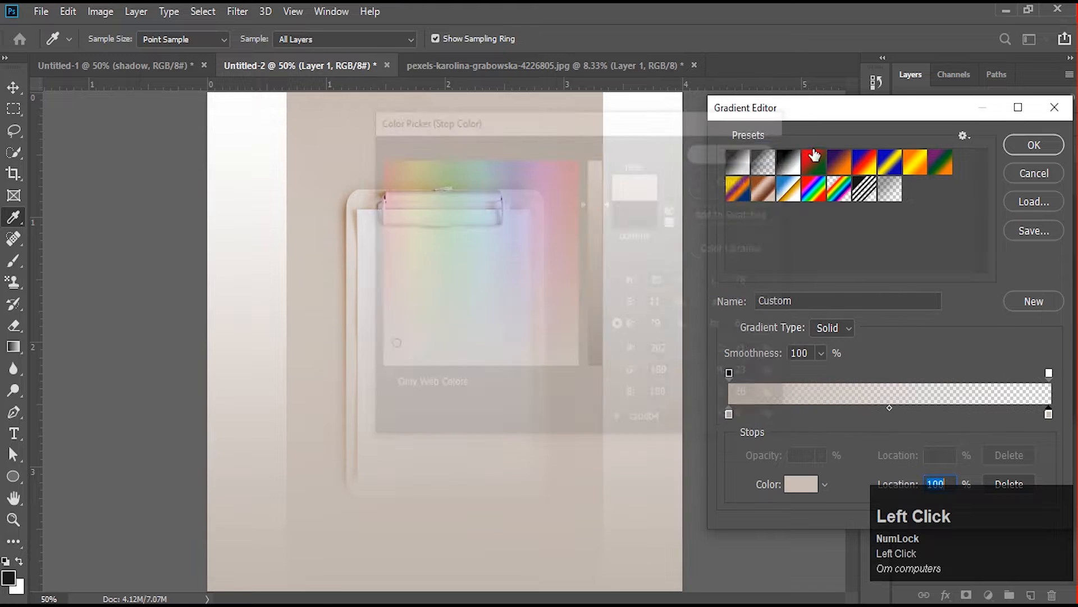
# - Switch to the Foreground to Background gradient preset and brighten its 0% colour stop to light peach f9e0d7
pyautogui.click(738, 163)
pyautogui.click(729, 415)
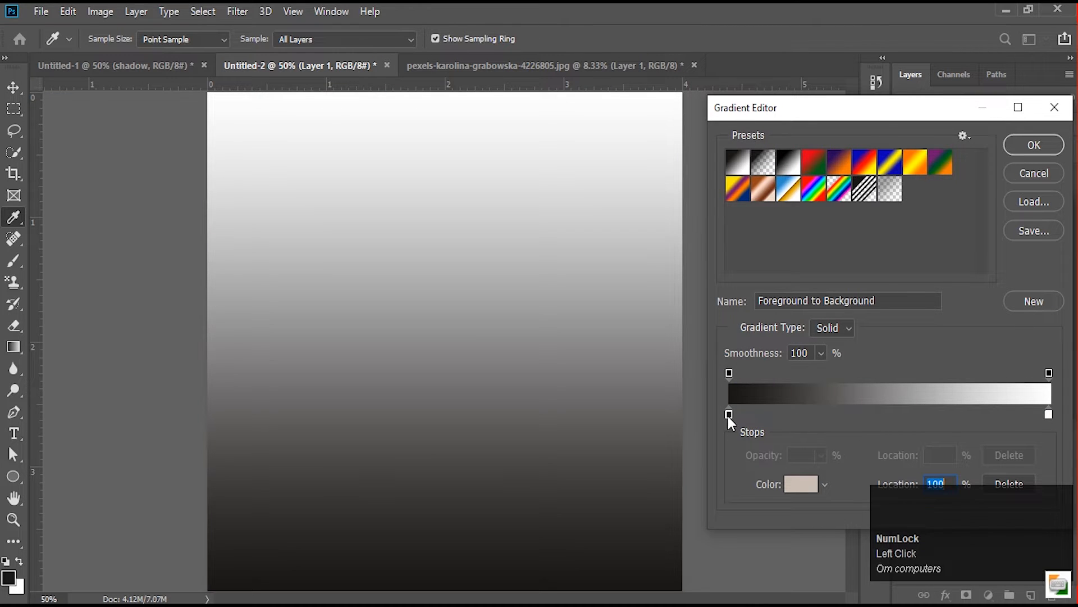
pyautogui.click(800, 490)
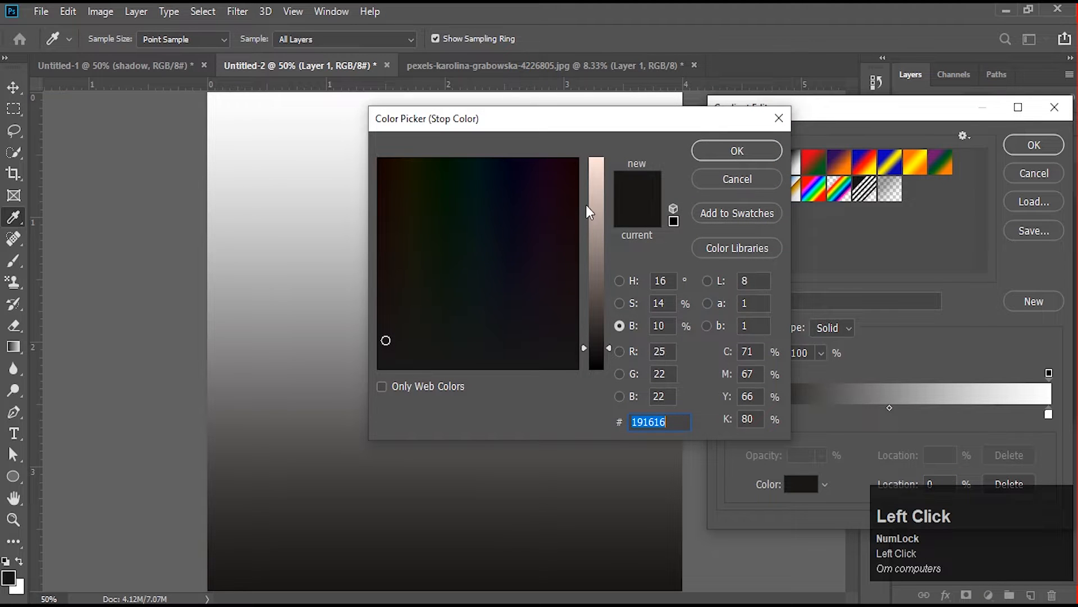
pyautogui.moveTo(585, 204); pyautogui.dragTo(706, 160)
pyautogui.click(750, 152)
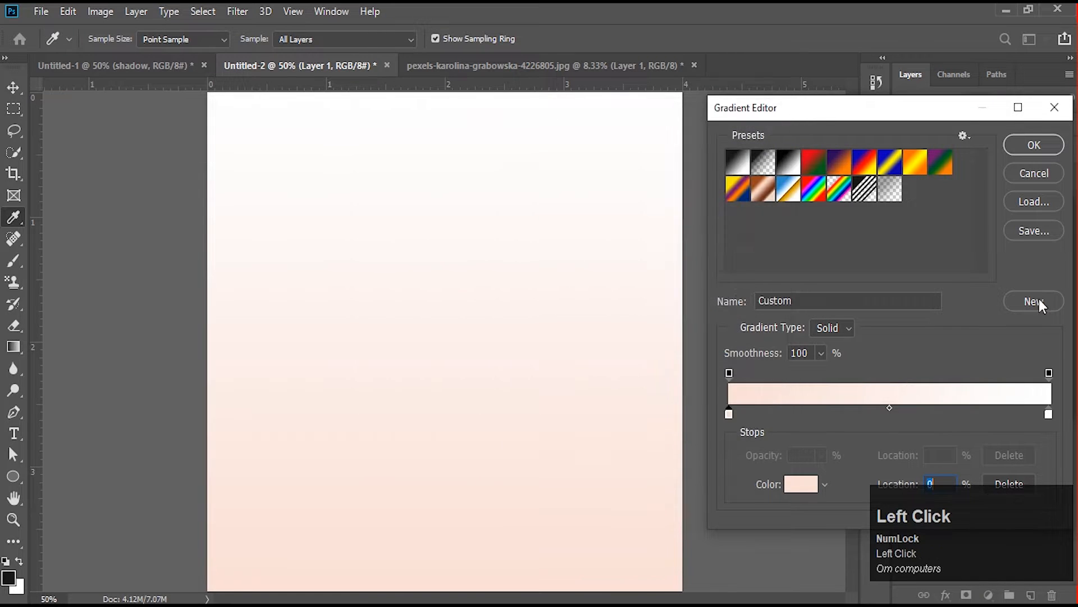
# - Set the gradient's 100% colour stop to a slightly darker shade of the peach sampled from the canvas
pyautogui.click(1049, 414)
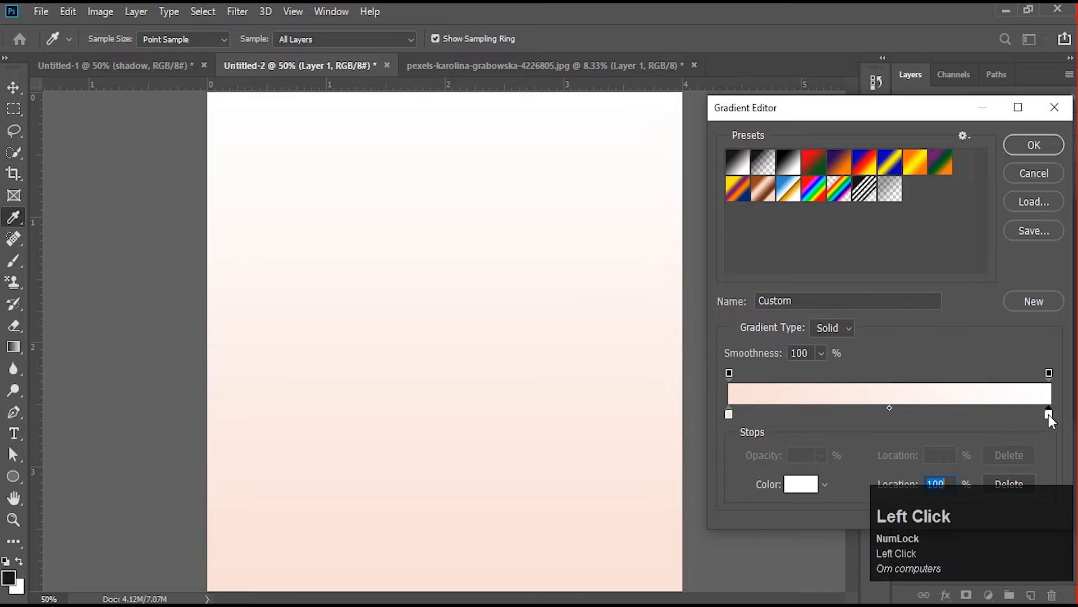
pyautogui.click(800, 484)
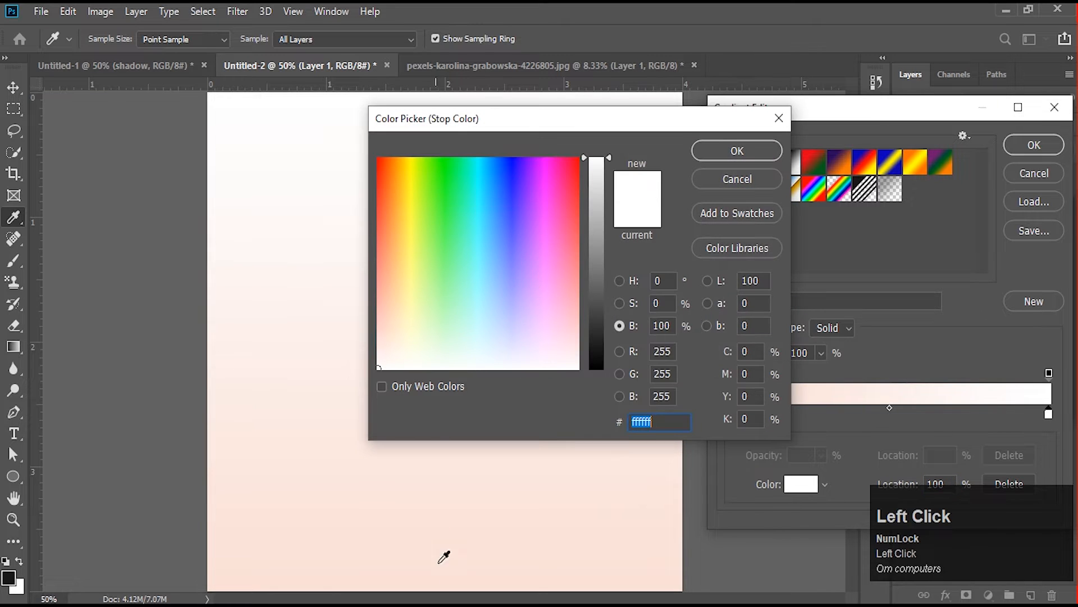
pyautogui.click(444, 557)
pyautogui.click(609, 193)
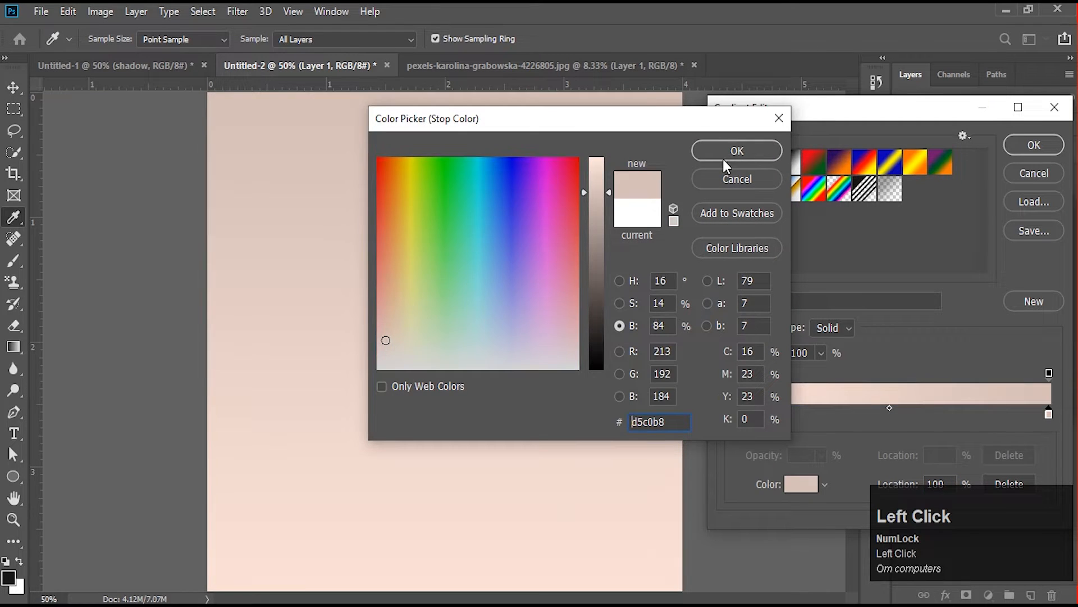
pyautogui.click(764, 152)
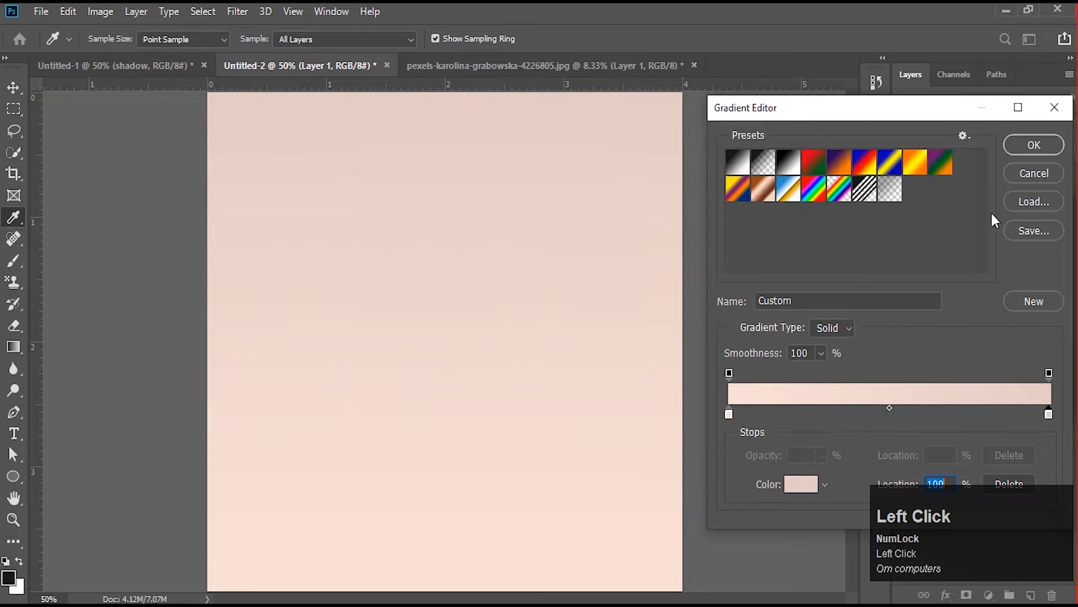
# - Apply the linear 90° gradient fill and move its layer directly below the clipboard cutout layer
pyautogui.click(1037, 144)
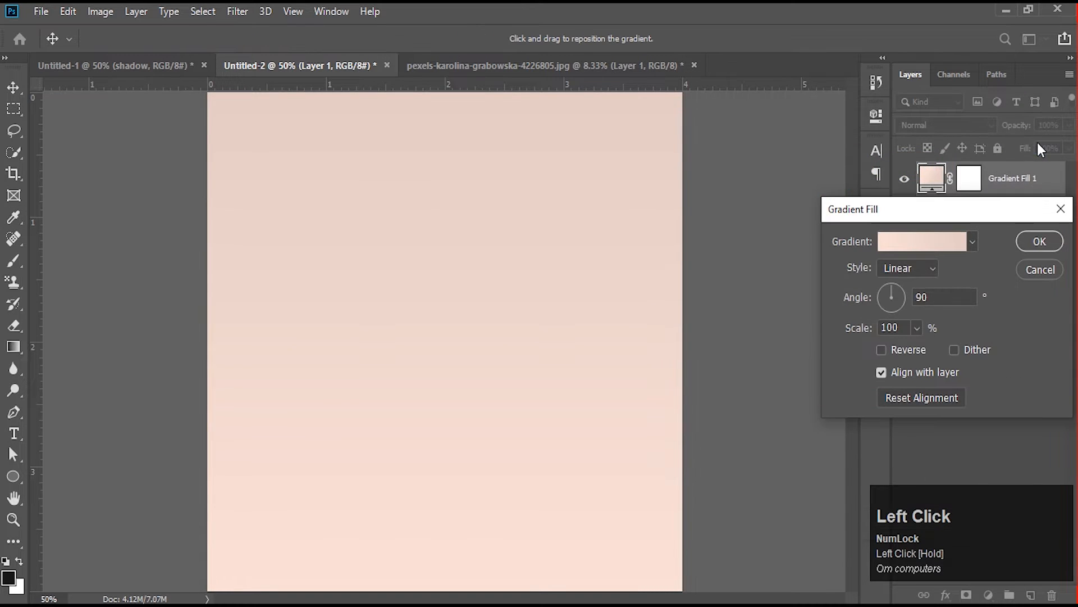
pyautogui.click(1039, 242)
pyautogui.moveTo(1006, 180); pyautogui.dragTo(1010, 240)
pyautogui.click(482, 412)
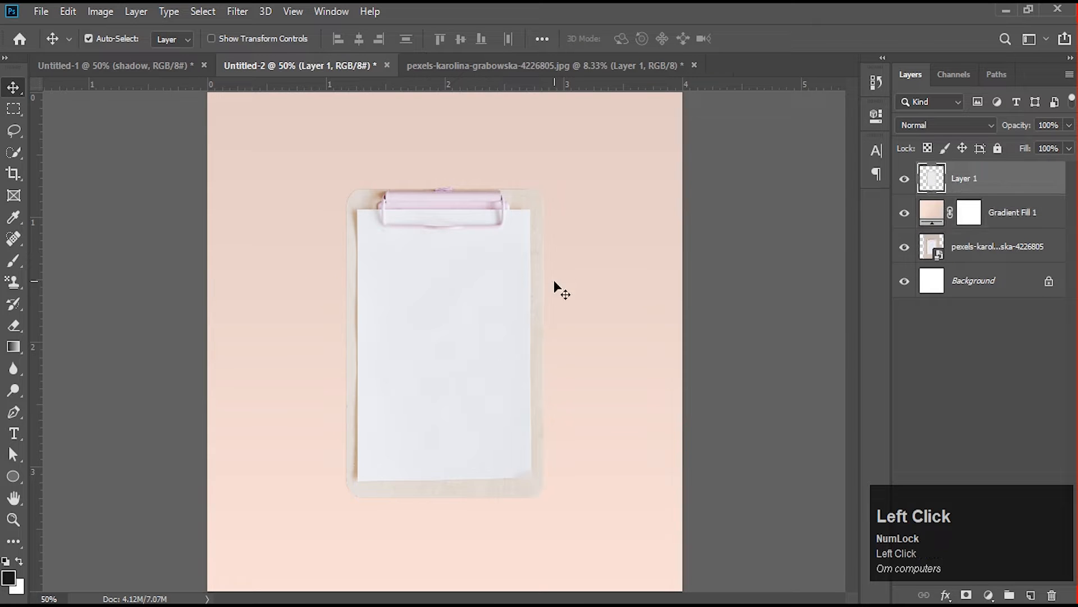
# - Darken the 0% colour stop of the Gradient Fill 1 layer to e2cbc3 and apply the updated fill
pyautogui.doubleClick(932, 212)
pyautogui.click(911, 247)
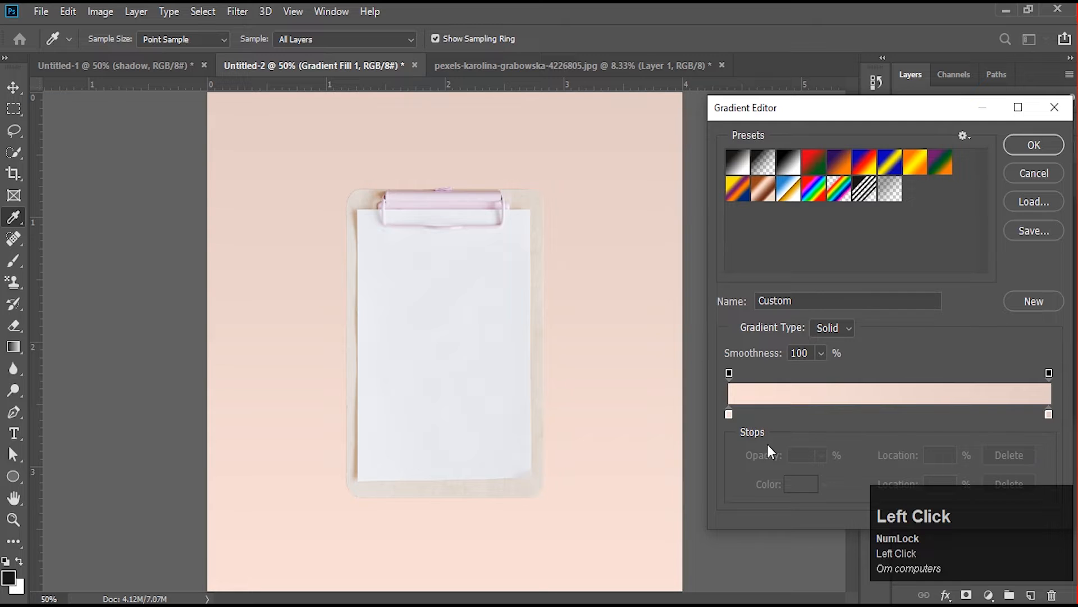
pyautogui.click(729, 414)
pyautogui.click(801, 484)
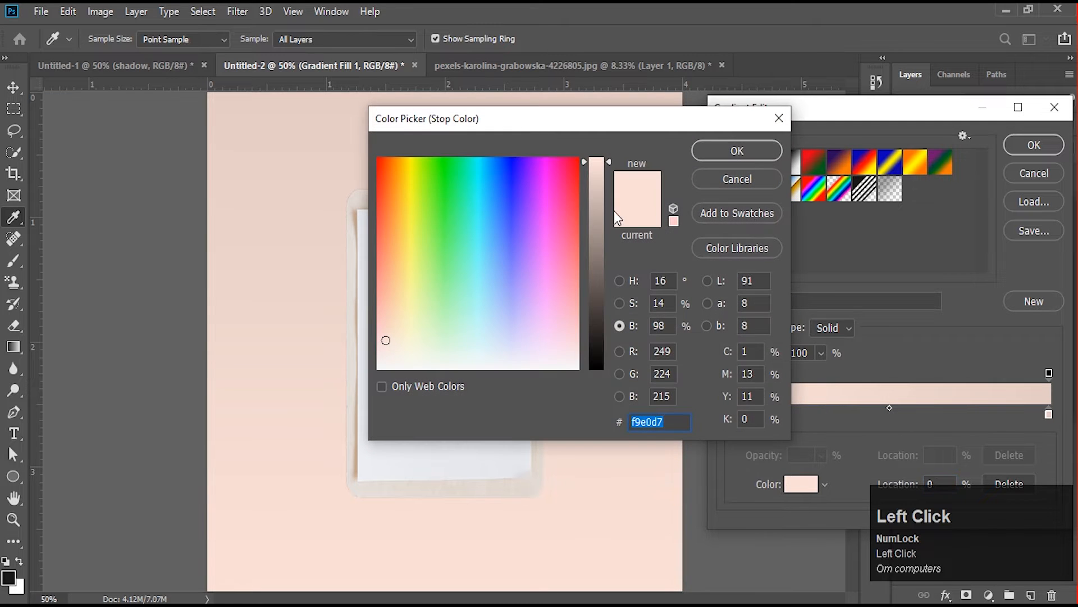
pyautogui.click(594, 181)
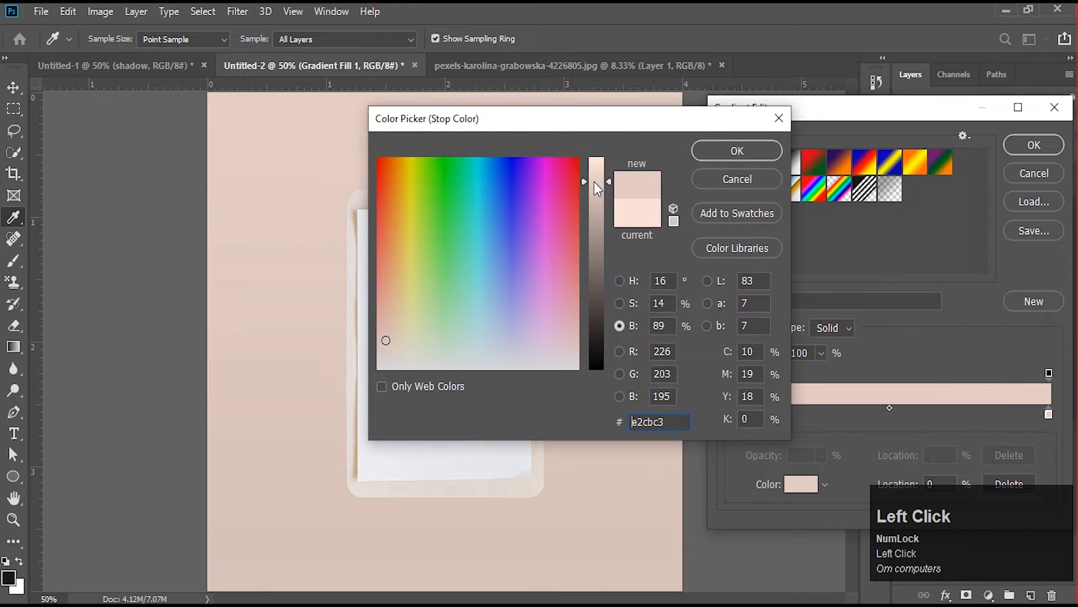
pyautogui.click(736, 149)
pyautogui.click(1033, 145)
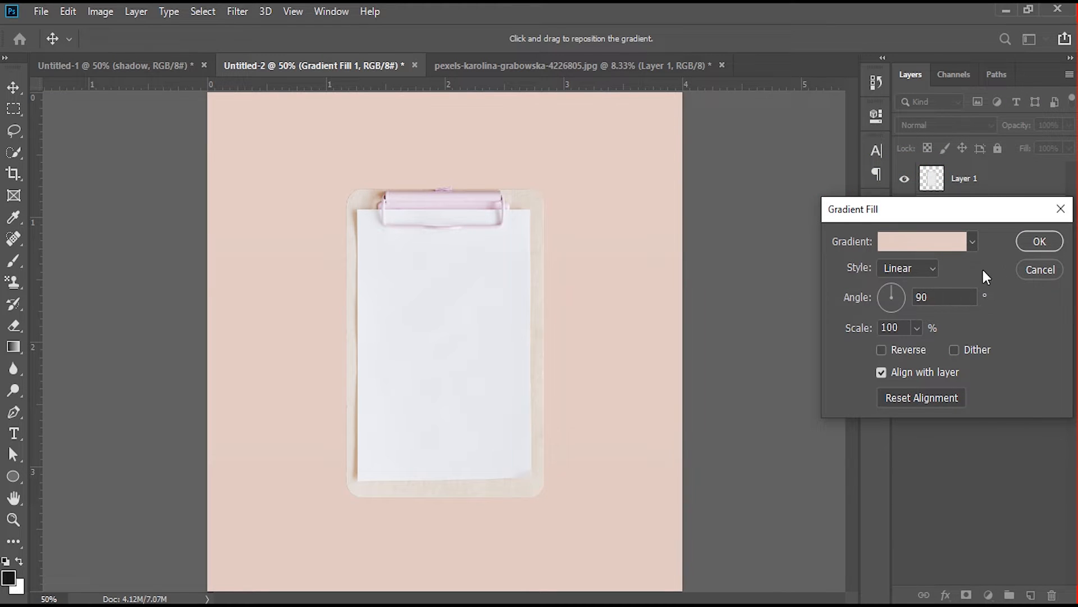
pyautogui.click(1040, 241)
# - Apply a Perspective transform to the clipboard on Layer 1, shortening its left edge so that side recedes
pyautogui.click(974, 188)
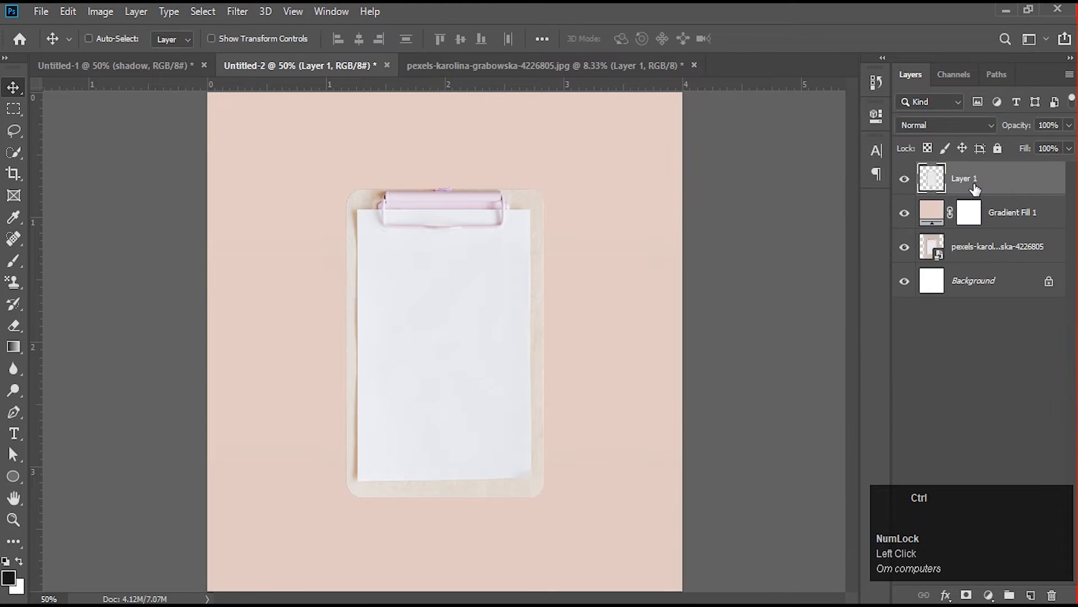
pyautogui.hotkey('ctrl', 't')
pyautogui.rightClick(391, 279)
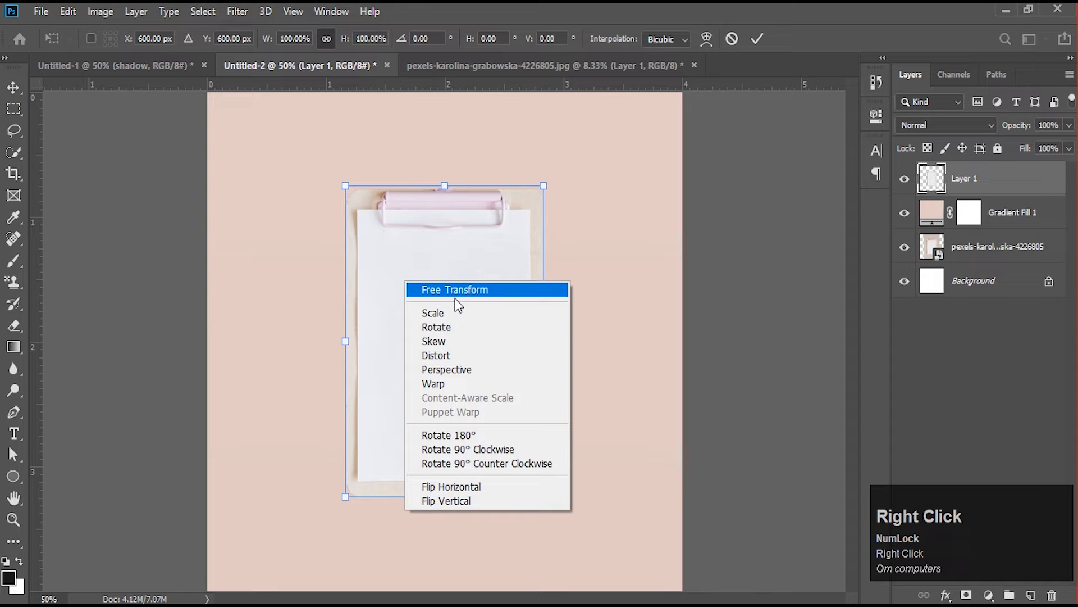
pyautogui.click(500, 368)
pyautogui.moveTo(346, 498); pyautogui.dragTo(338, 427)
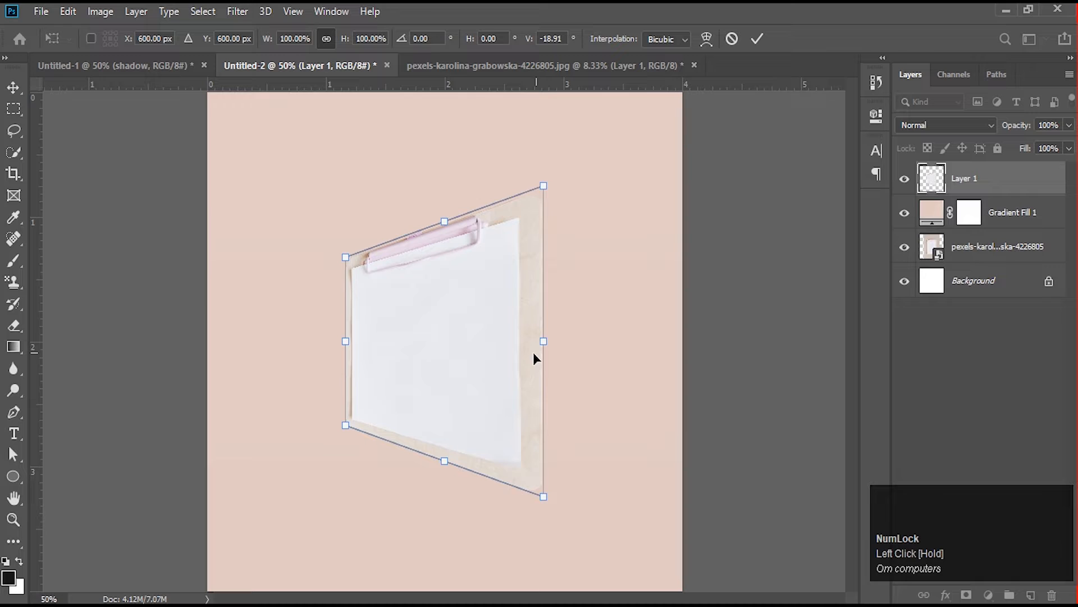
# - Scale the clipboard to about 77% width and 111% height and shift it towards the right of the canvas
pyautogui.rightClick(470, 275)
pyautogui.click(484, 265)
pyautogui.moveTo(540, 343); pyautogui.dragTo(465, 343)
pyautogui.moveTo(412, 236); pyautogui.dragTo(413, 183)
pyautogui.moveTo(466, 312); pyautogui.dragTo(521, 324)
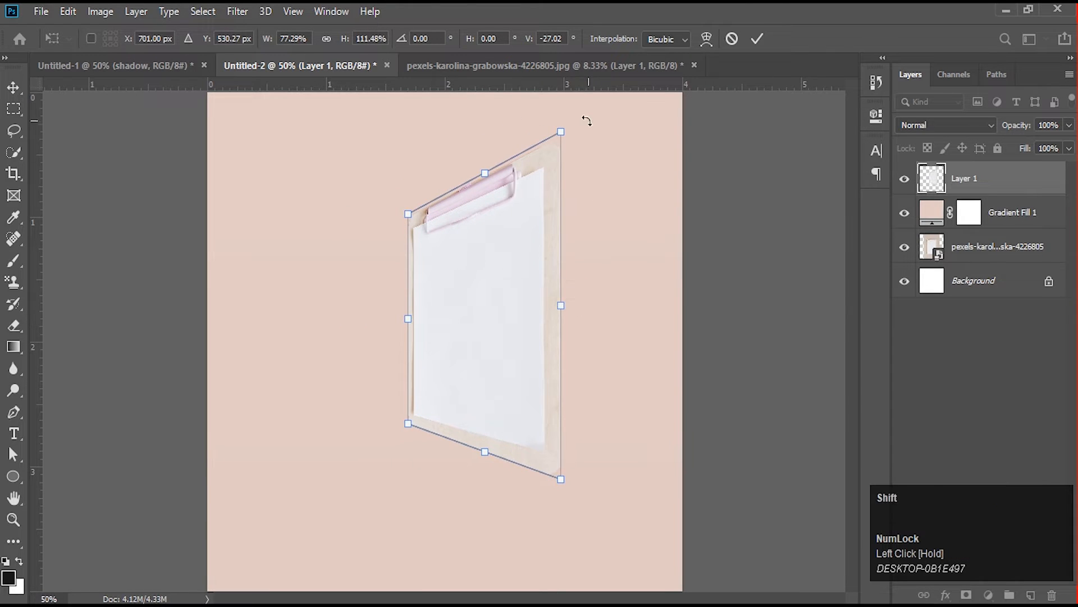
# - Pull the clipboard's two right-hand corners slightly inward, nudge it further right and commit the transform
pyautogui.moveTo(561, 135)
pyautogui.mouseDown()
pyautogui.moveTo(560, 210)
pyautogui.moveTo(551, 145)
pyautogui.mouseUp()
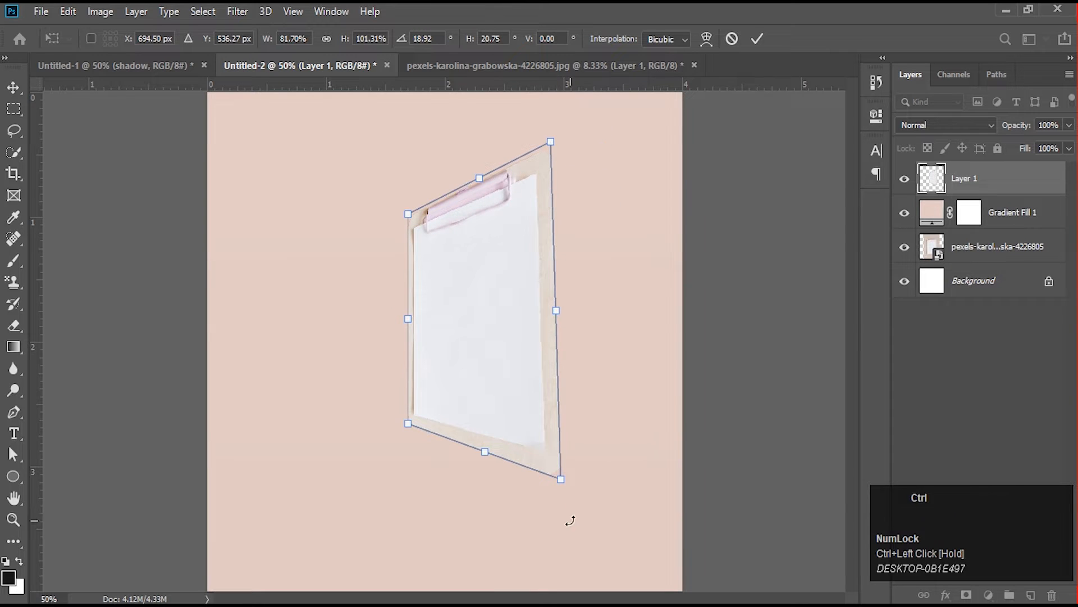
pyautogui.moveTo(561, 479)
pyautogui.mouseDown()
pyautogui.moveTo(558, 453)
pyautogui.moveTo(551, 484)
pyautogui.mouseUp()
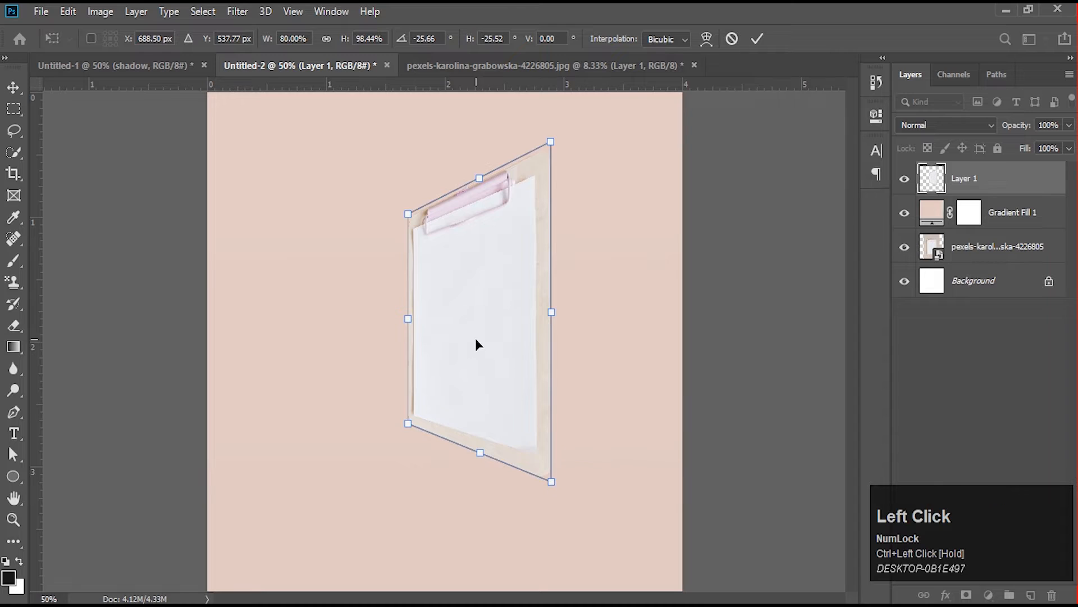
pyautogui.moveTo(475, 338); pyautogui.dragTo(502, 336)
pyautogui.doubleClick(502, 335)
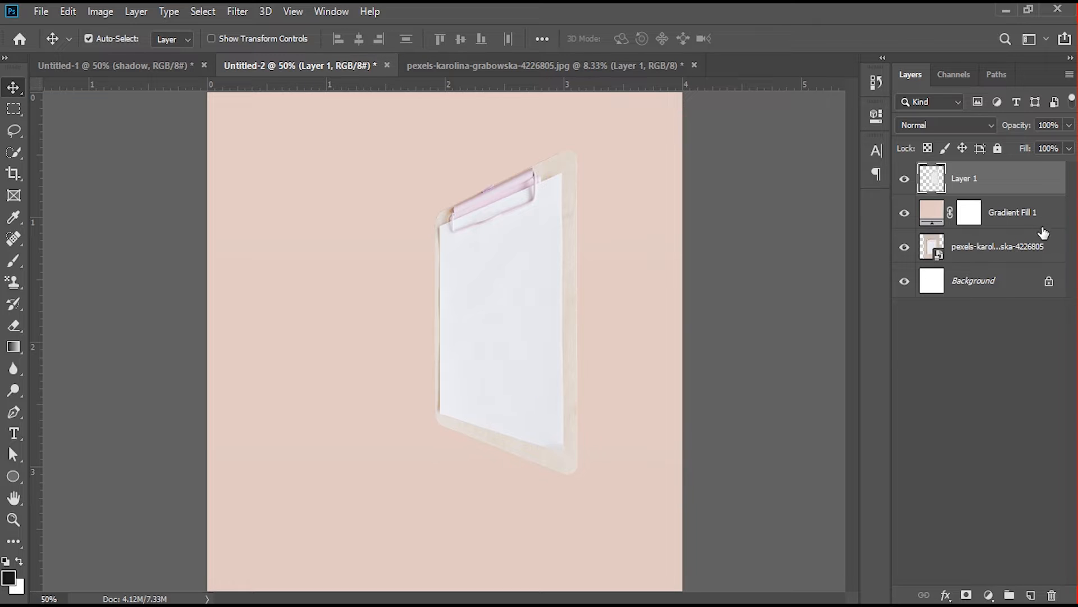
# - Add a drop shadow to the clipboard with angle -175°, distance 81 px and size 155 px
pyautogui.click(947, 595)
pyautogui.click(981, 582)
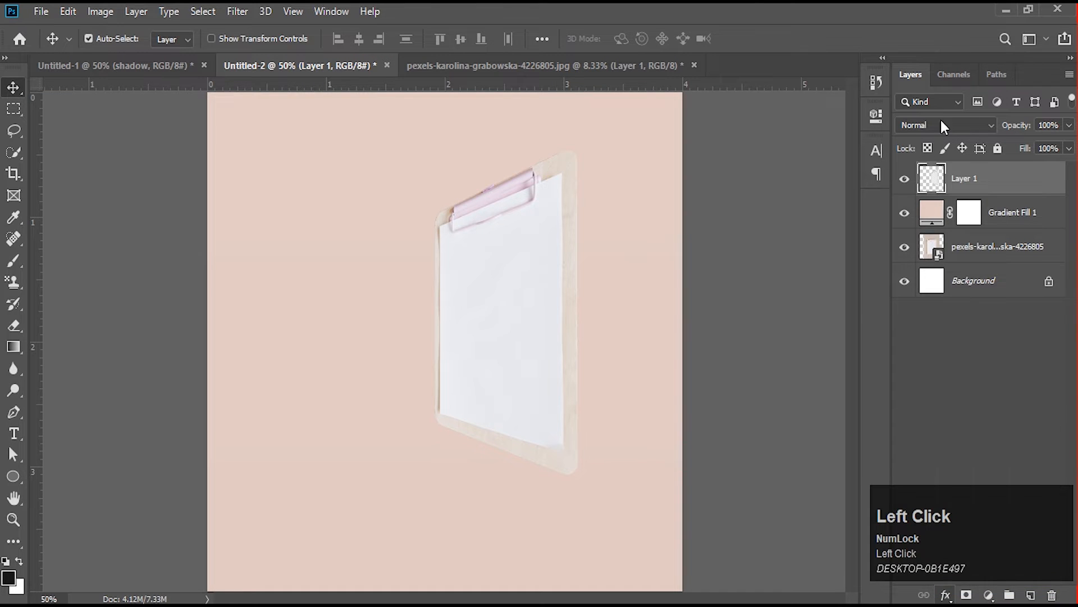
pyautogui.moveTo(645, 83); pyautogui.dragTo(779, 87)
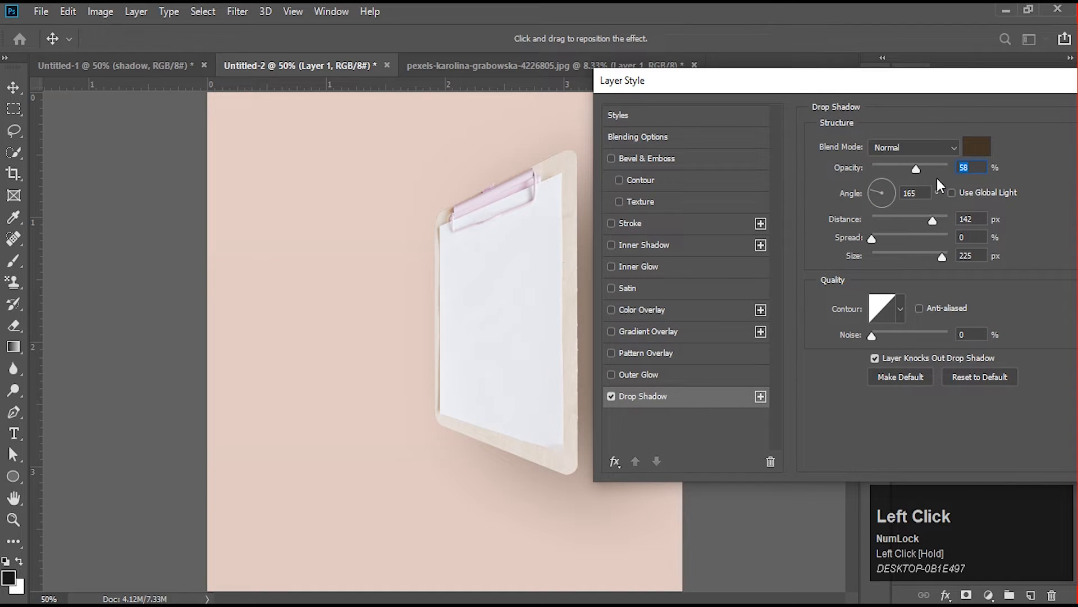
pyautogui.moveTo(927, 257); pyautogui.dragTo(922, 257)
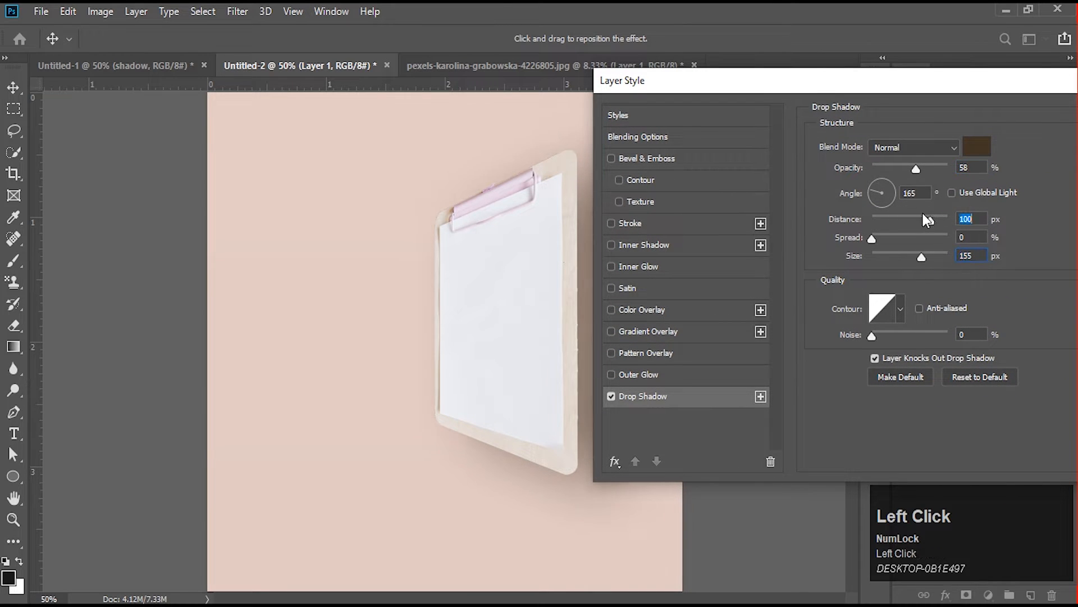
pyautogui.moveTo(933, 219); pyautogui.dragTo(925, 218)
pyautogui.click(874, 193)
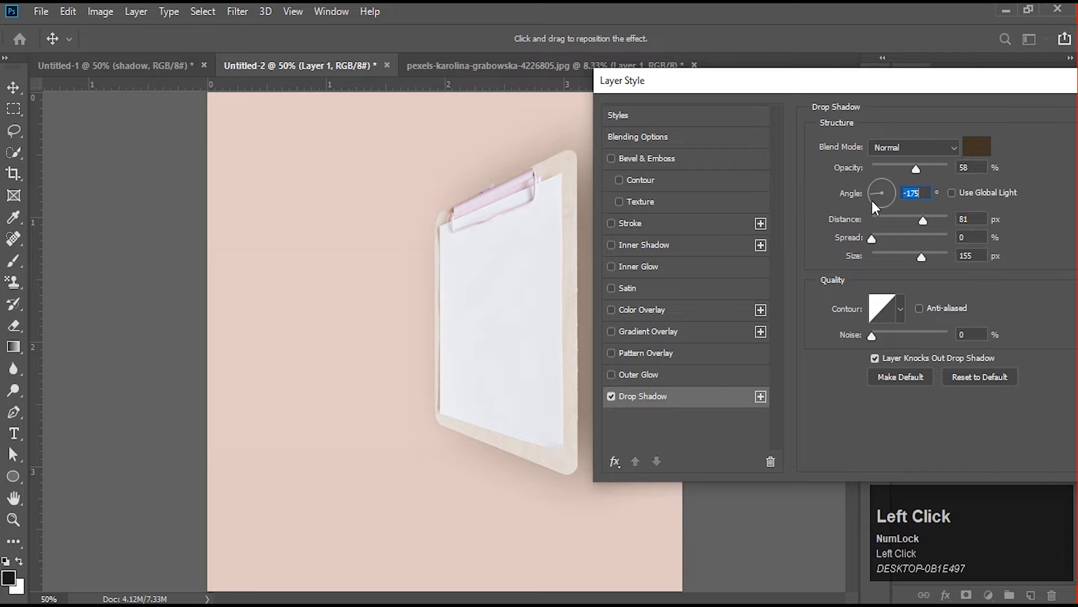
pyautogui.moveTo(790, 82); pyautogui.dragTo(835, 79)
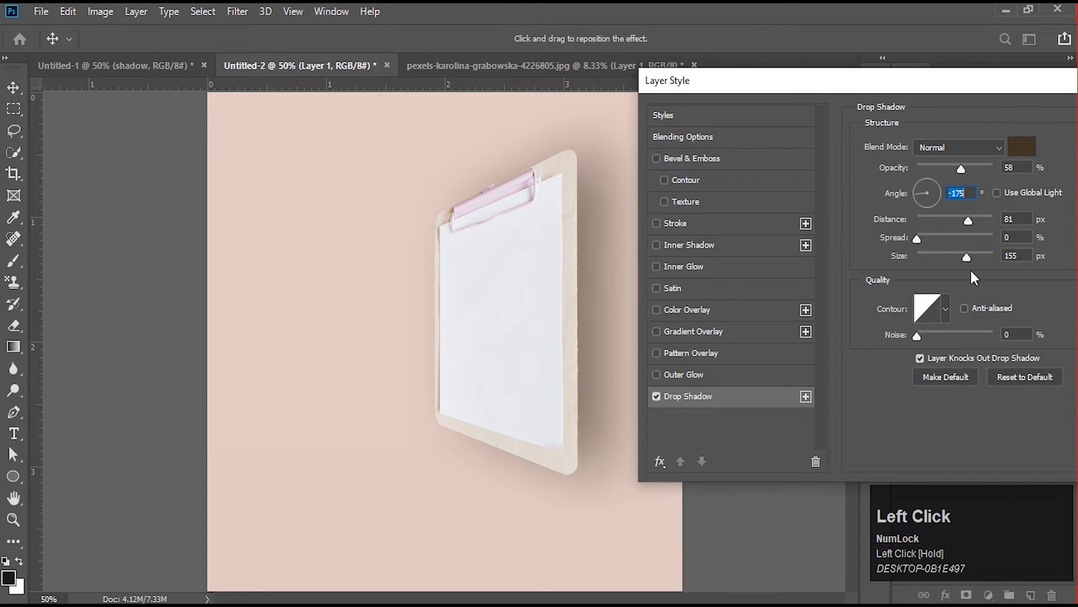
# - Tighten the clipboard's drop shadow to distance 18 px and size 43 px, set its angle to -148° and apply it
pyautogui.moveTo(965, 258); pyautogui.dragTo(928, 259)
pyautogui.moveTo(966, 218); pyautogui.dragTo(933, 218)
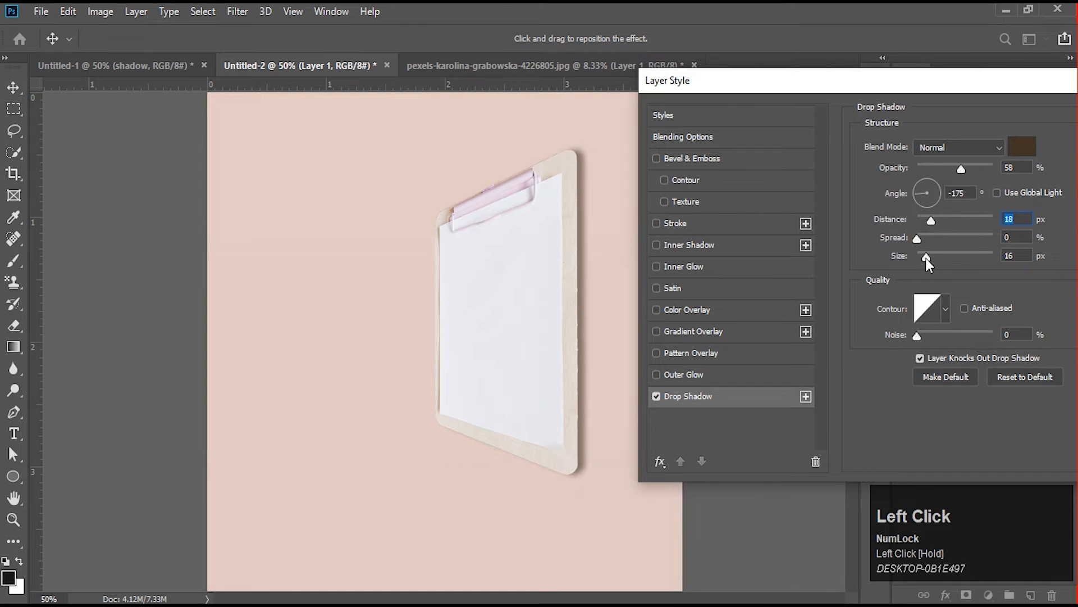
pyautogui.moveTo(926, 259); pyautogui.dragTo(929, 260)
pyautogui.click(915, 201)
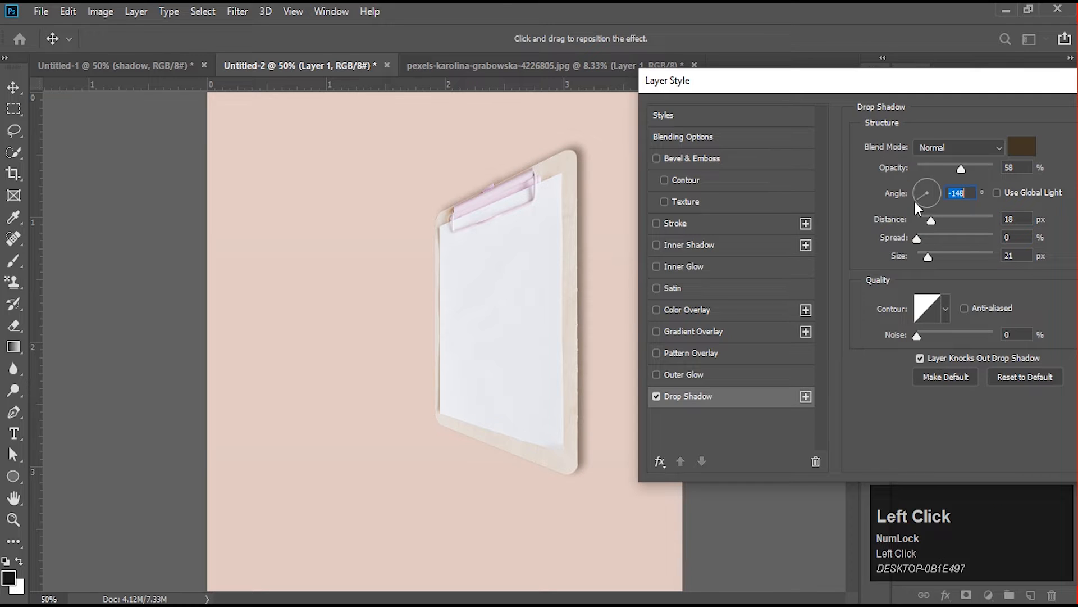
pyautogui.moveTo(929, 256); pyautogui.dragTo(936, 257)
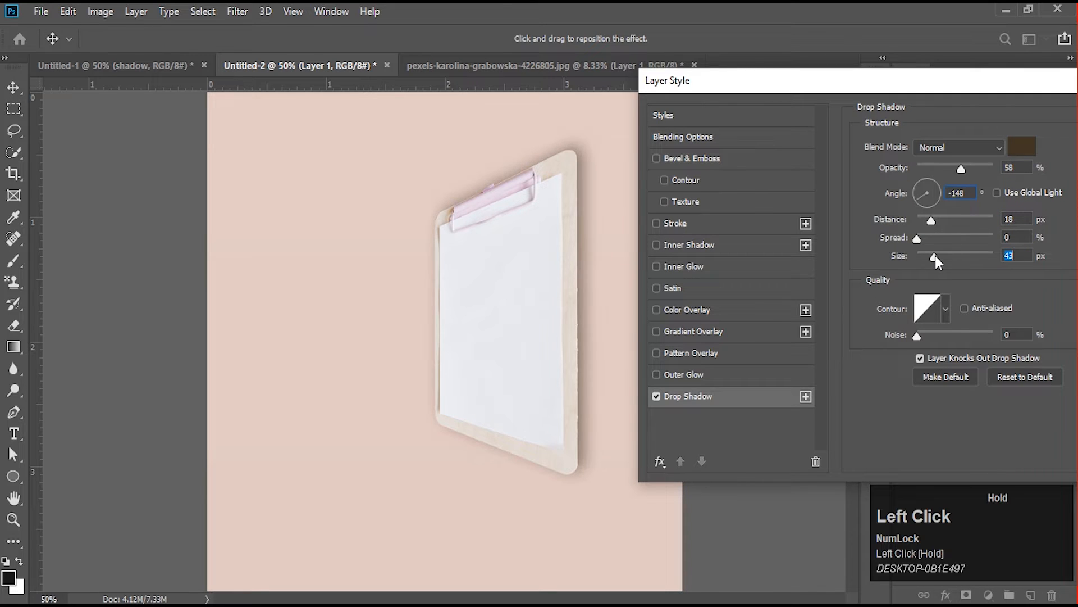
pyautogui.moveTo(1002, 82); pyautogui.dragTo(924, 90)
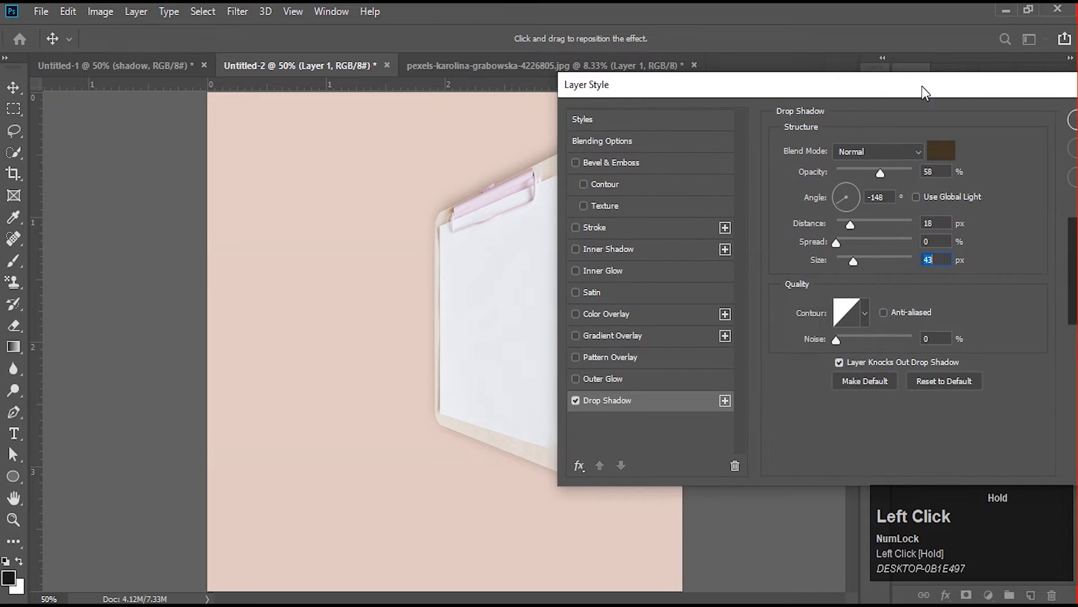
pyautogui.click(1073, 122)
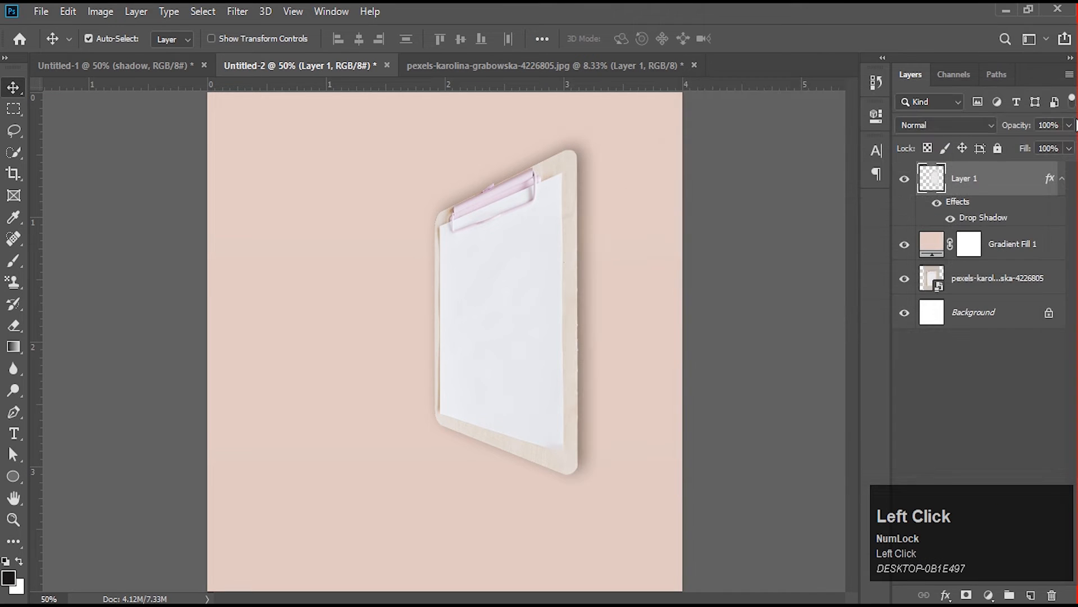
# - After viewing the finished example in Untitled-1, add the letter A as text to the lower left of the clipboard in Untitled-2
pyautogui.click(131, 69)
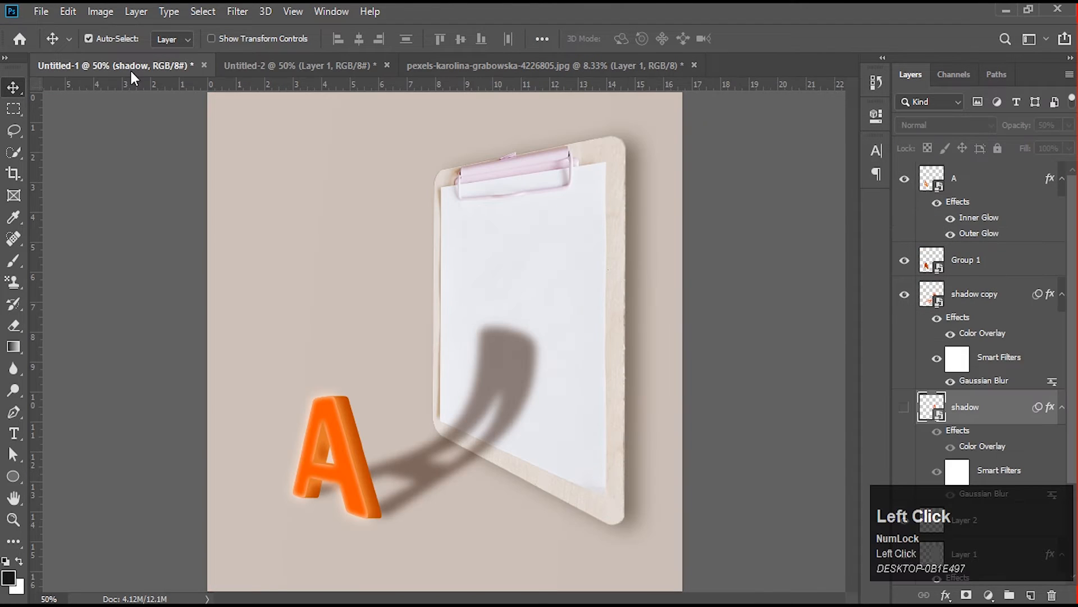
pyautogui.click(379, 63)
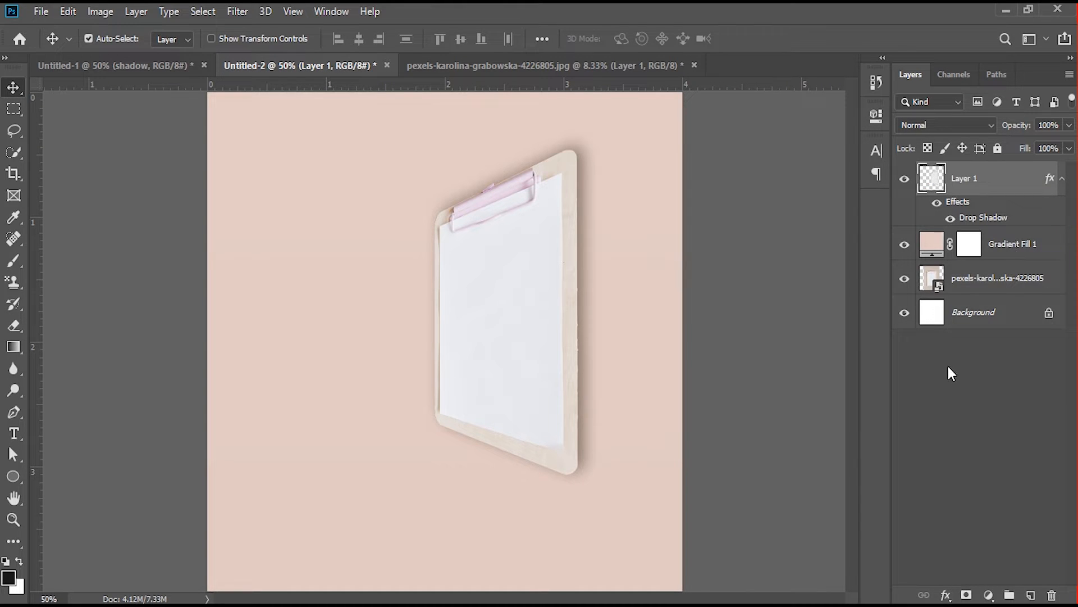
pyautogui.click(14, 433)
pyautogui.click(282, 441)
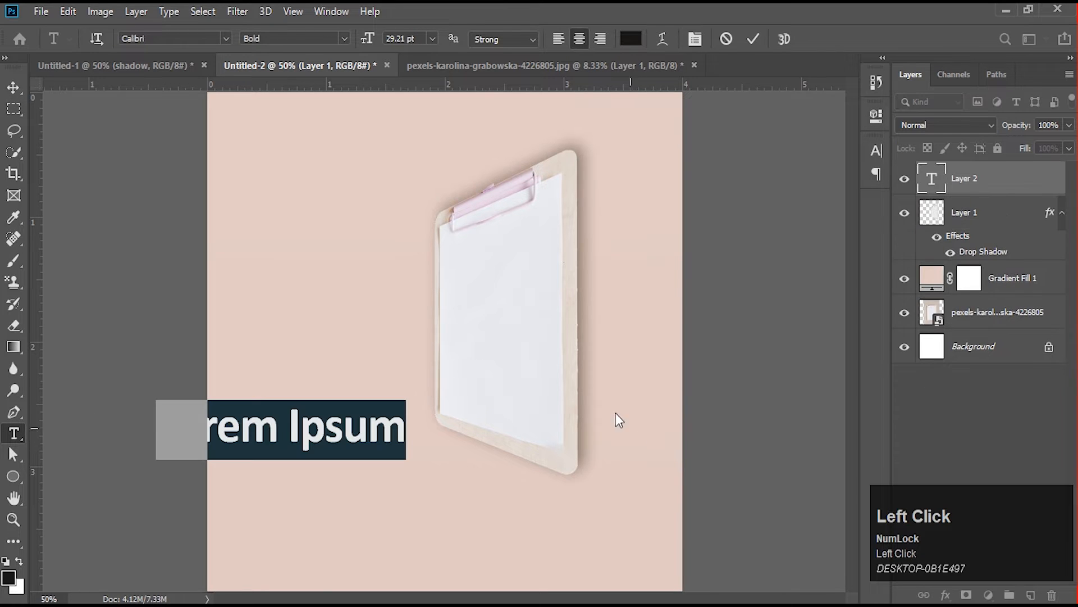
pyautogui.write('A')
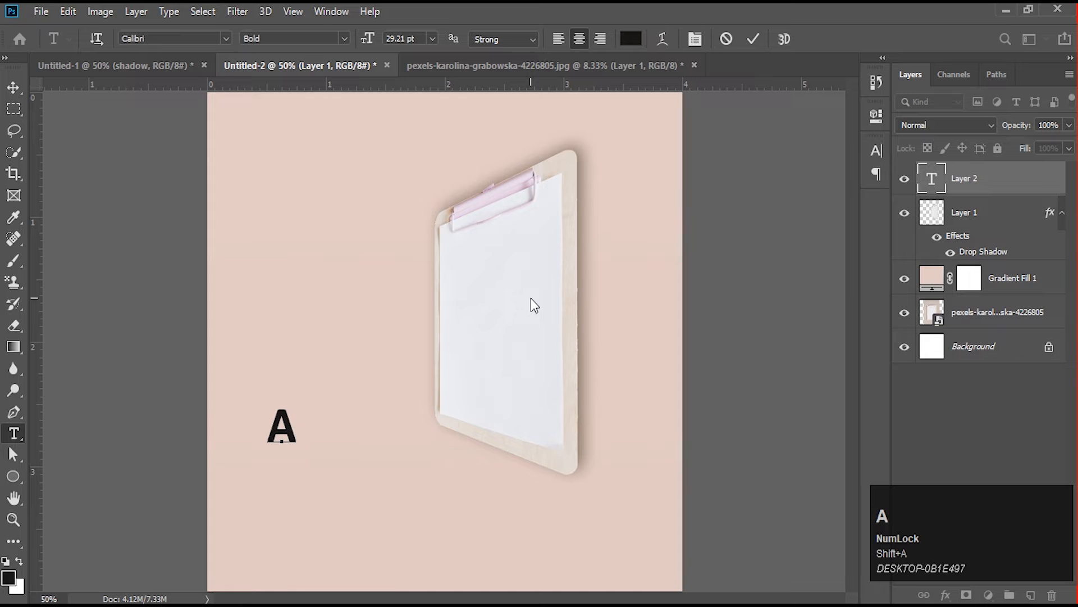
pyautogui.click(13, 87)
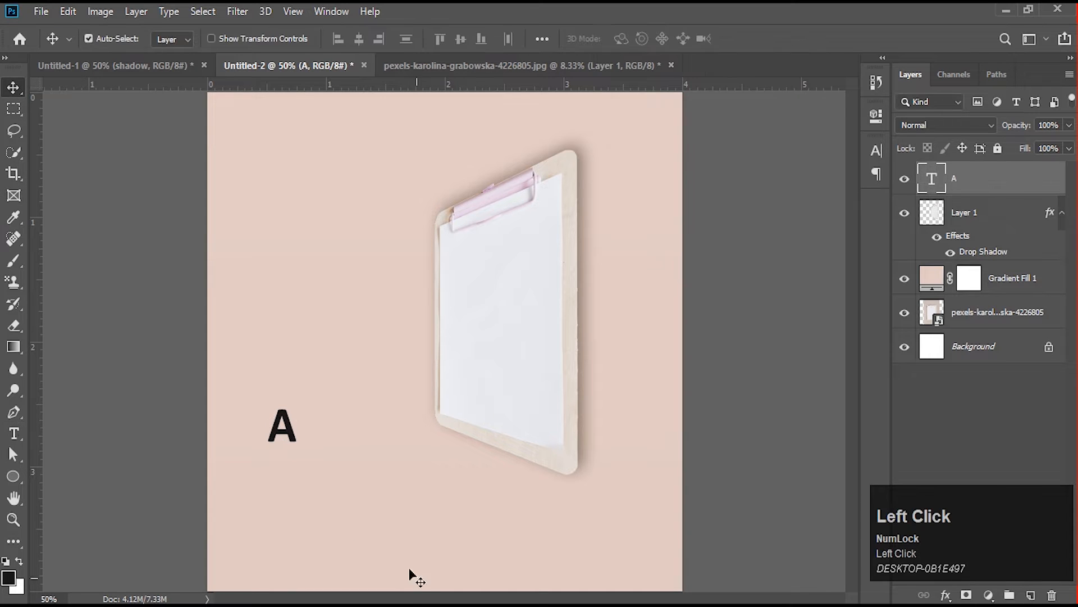
# - Recolour the letter A to bright orange ff6000
pyautogui.doubleClick(286, 441)
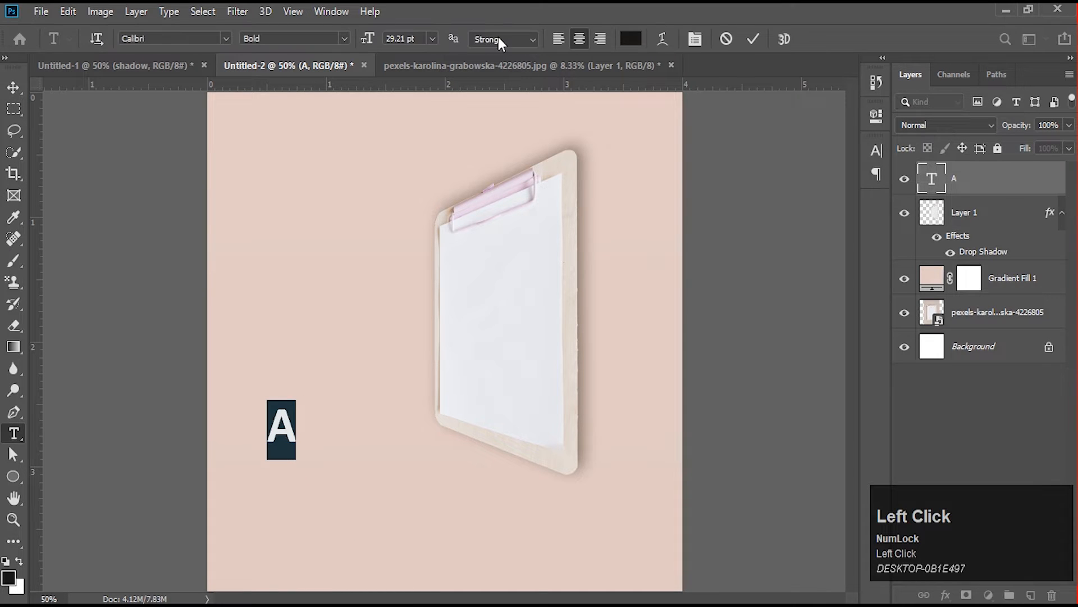
pyautogui.click(631, 39)
pyautogui.moveTo(584, 291); pyautogui.dragTo(605, 115)
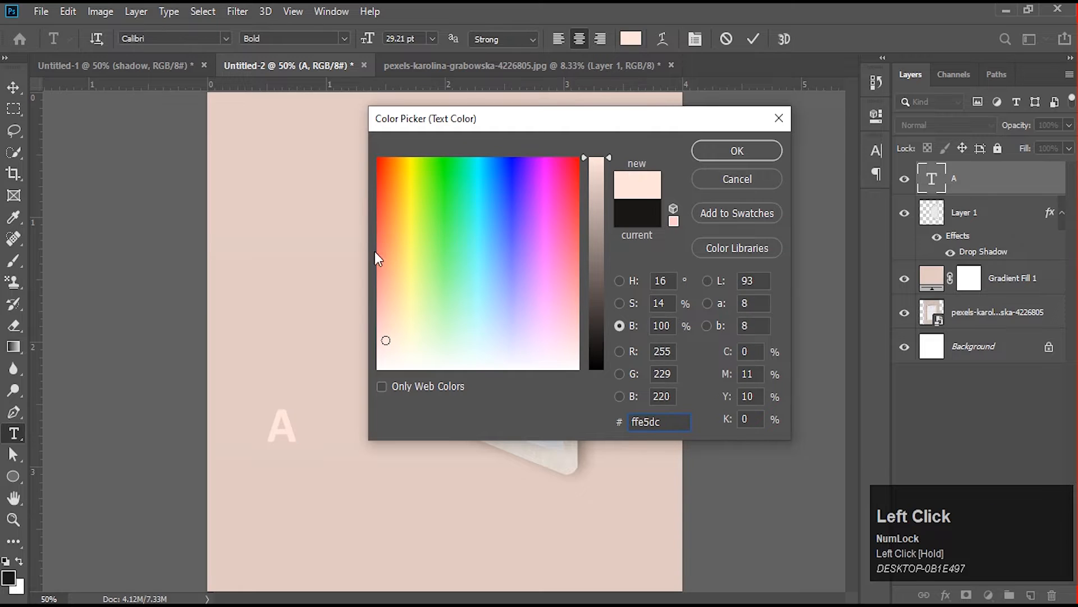
pyautogui.click(394, 156)
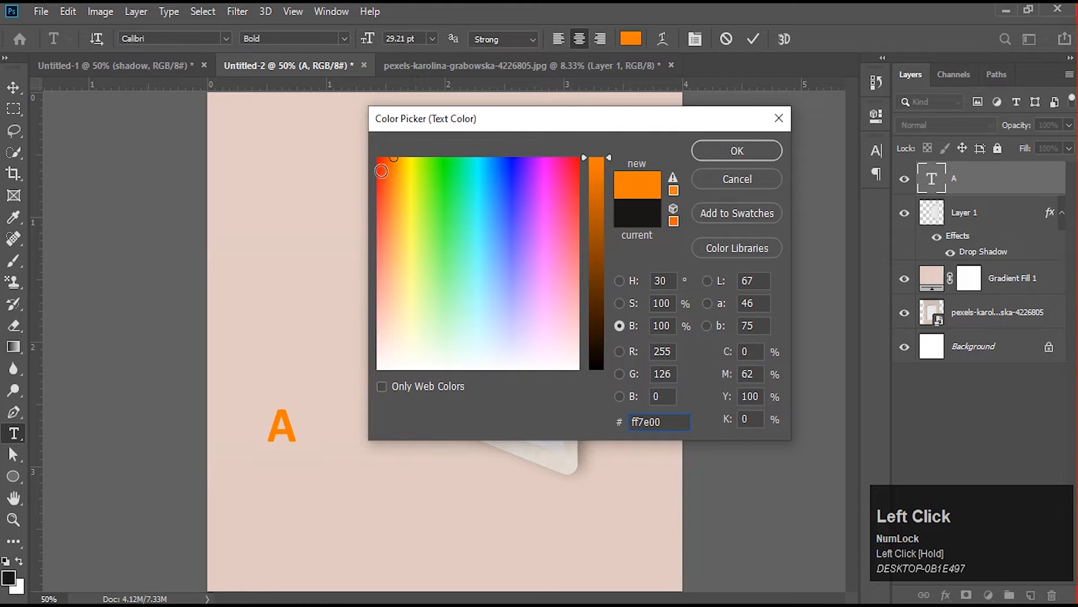
pyautogui.click(390, 158)
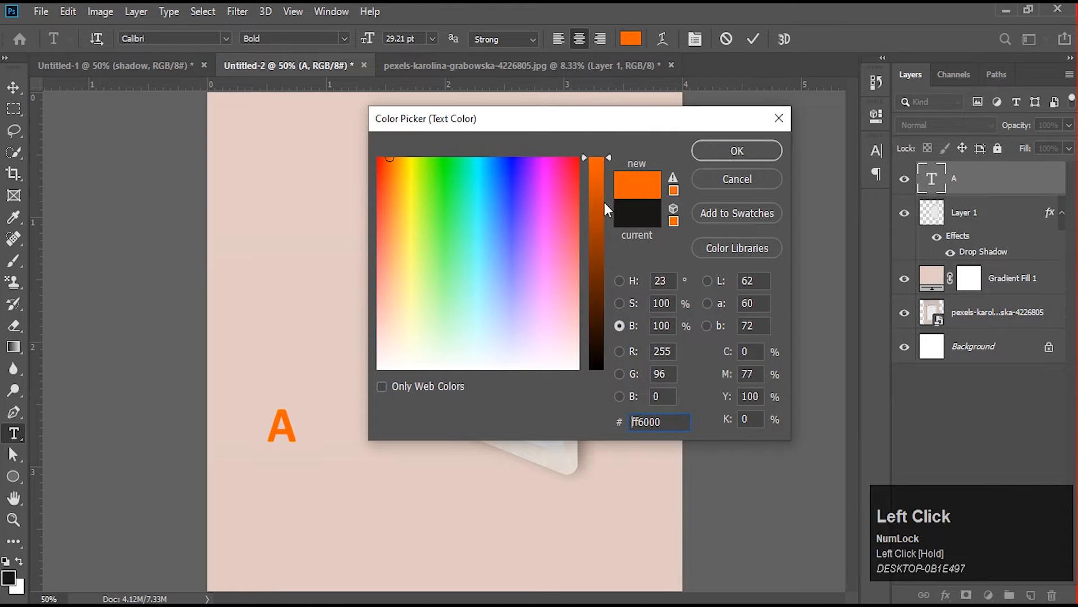
pyautogui.click(737, 151)
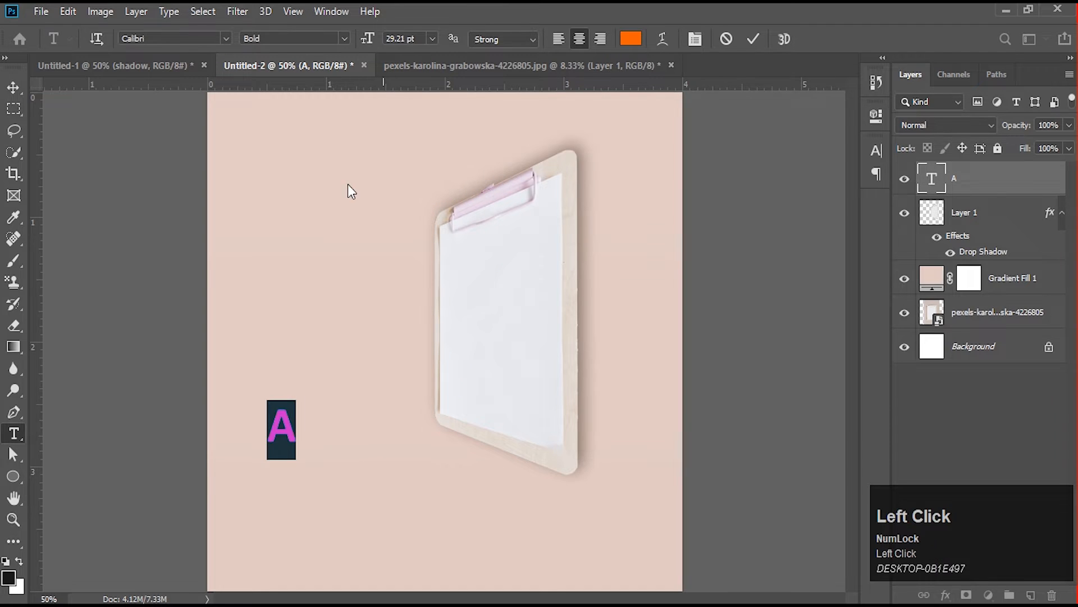
pyautogui.click(20, 86)
# - Enlarge the letter A to about 265% and keep it in the lower-left area of the canvas
pyautogui.hotkey('ctrl', 't')
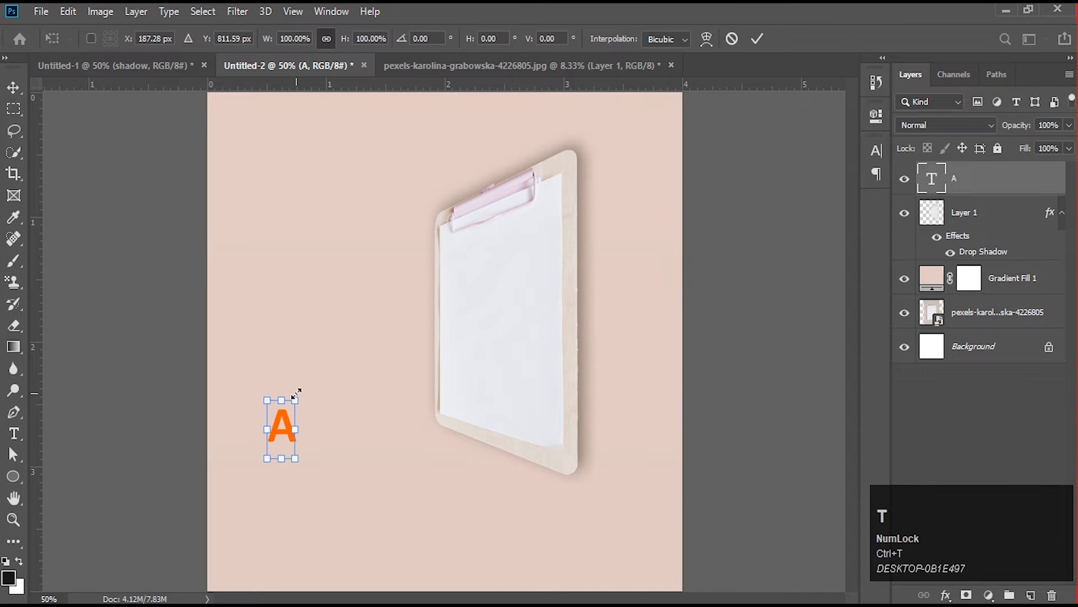
pyautogui.moveTo(296, 391); pyautogui.dragTo(330, 321)
pyautogui.moveTo(307, 406); pyautogui.dragTo(311, 450)
pyautogui.rightClick(323, 401)
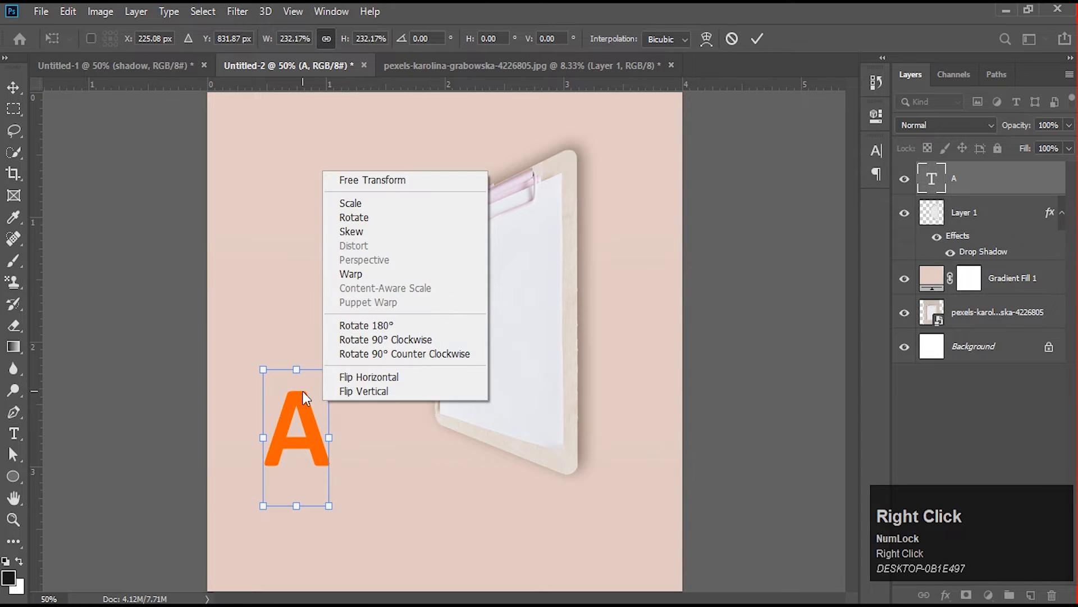
pyautogui.click(301, 389)
pyautogui.moveTo(297, 365); pyautogui.dragTo(296, 350)
pyautogui.rightClick(313, 420)
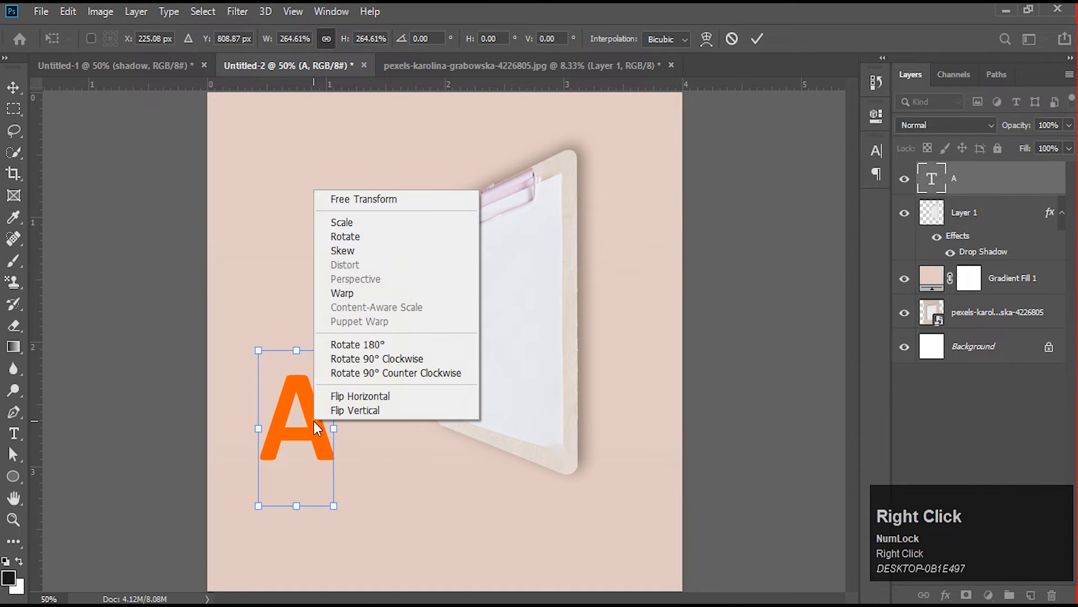
pyautogui.click(301, 419)
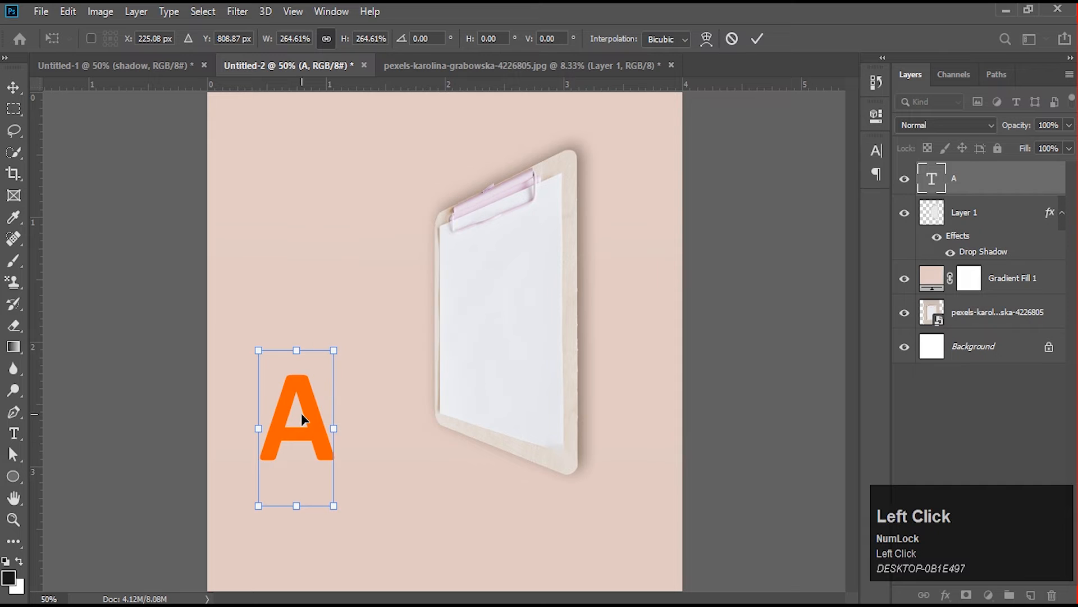
pyautogui.press('Return')
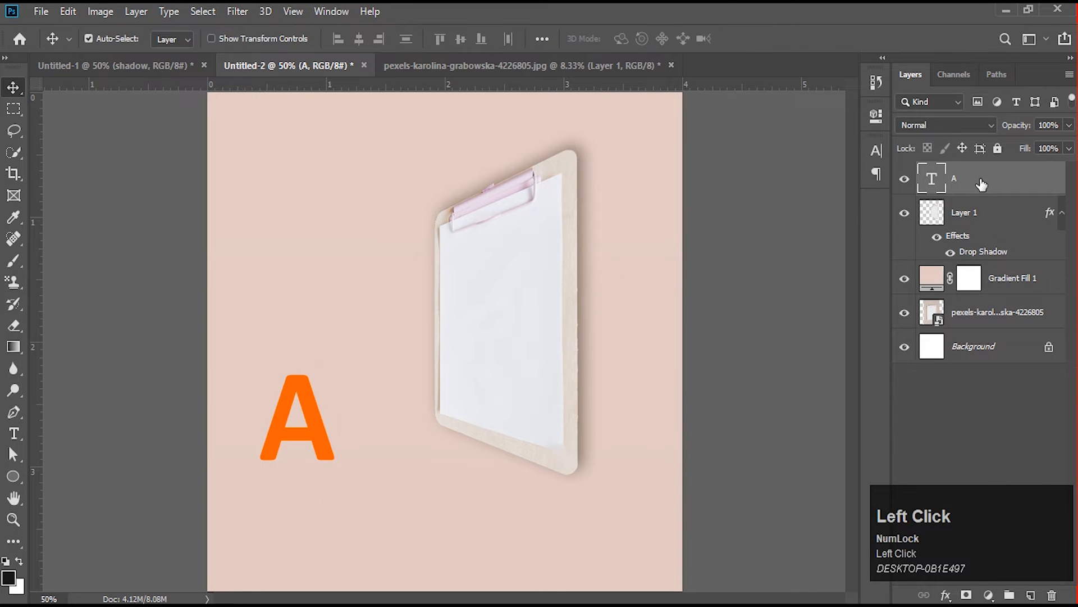
# - Convert the letter A layer to a smart object and apply a perspective transform that shortens its left side
pyautogui.rightClick(982, 185)
pyautogui.click(934, 212)
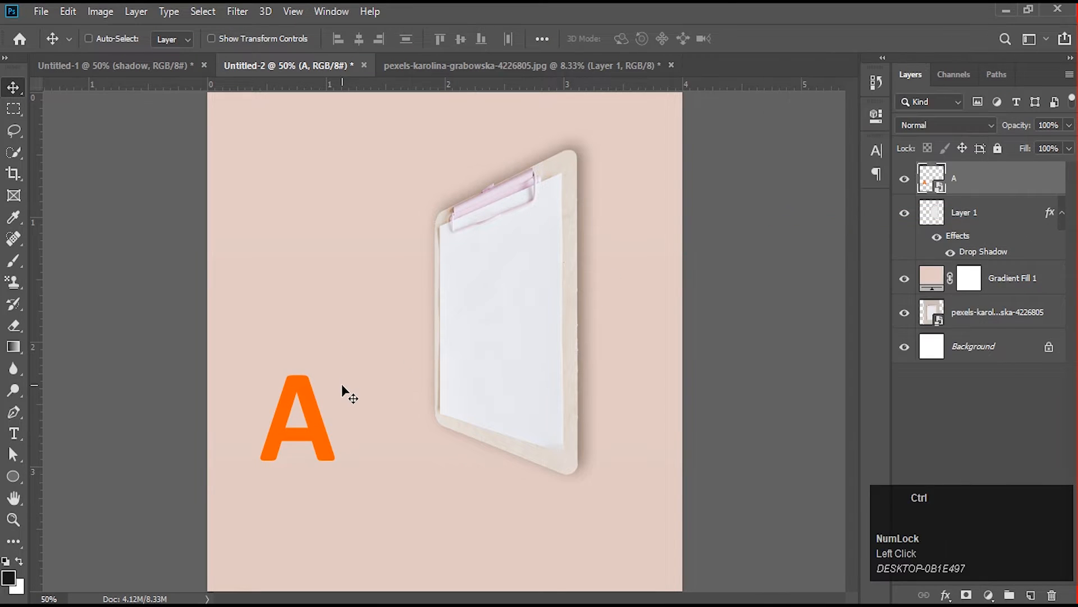
pyautogui.hotkey('ctrl', 't')
pyautogui.rightClick(304, 389)
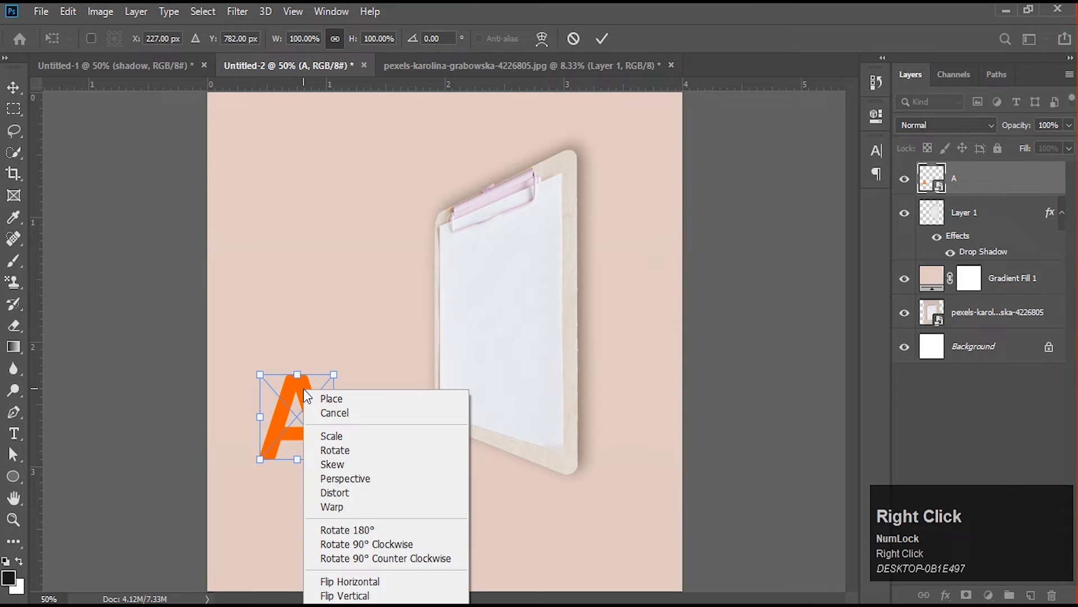
pyautogui.click(345, 478)
pyautogui.moveTo(259, 459); pyautogui.dragTo(272, 438)
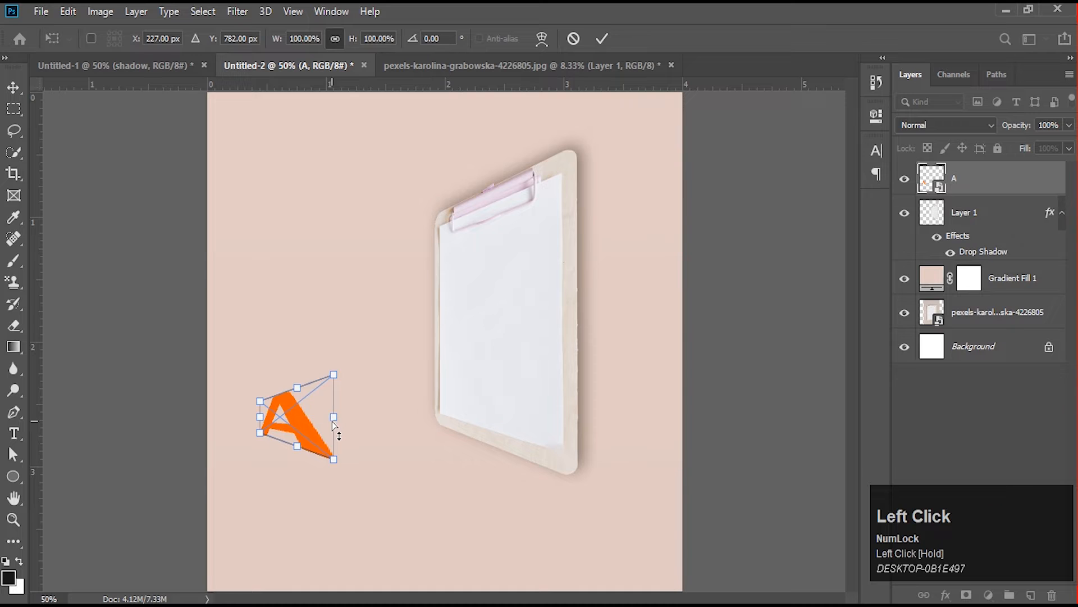
# - Distort the corners of the letter A inward to narrow it to match the clipboard's perspective, and apply the transform
pyautogui.rightClick(312, 408)
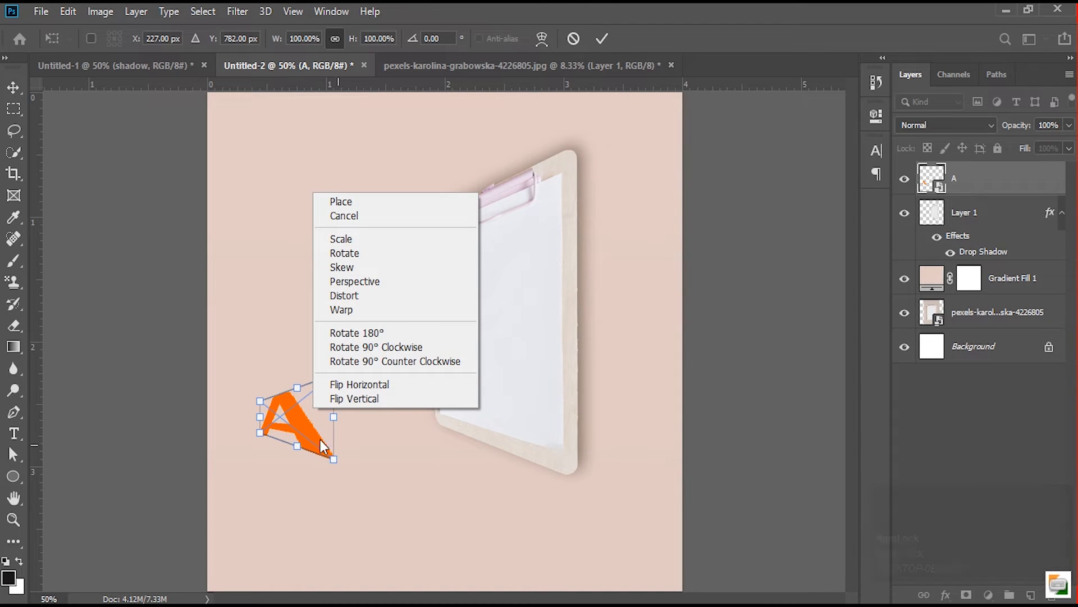
pyautogui.click(334, 441)
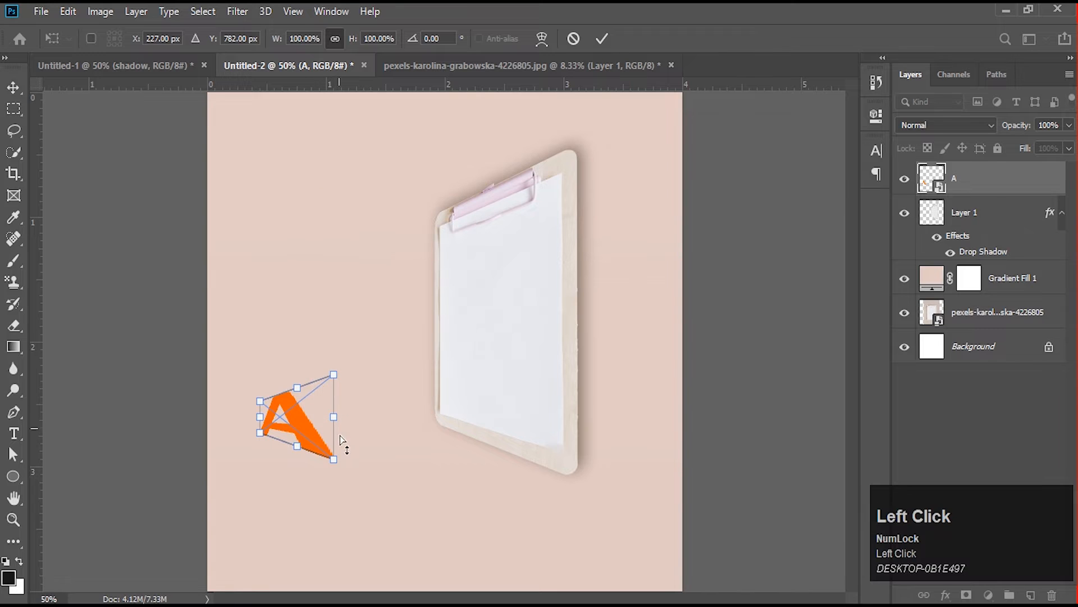
pyautogui.moveTo(334, 459); pyautogui.dragTo(320, 460)
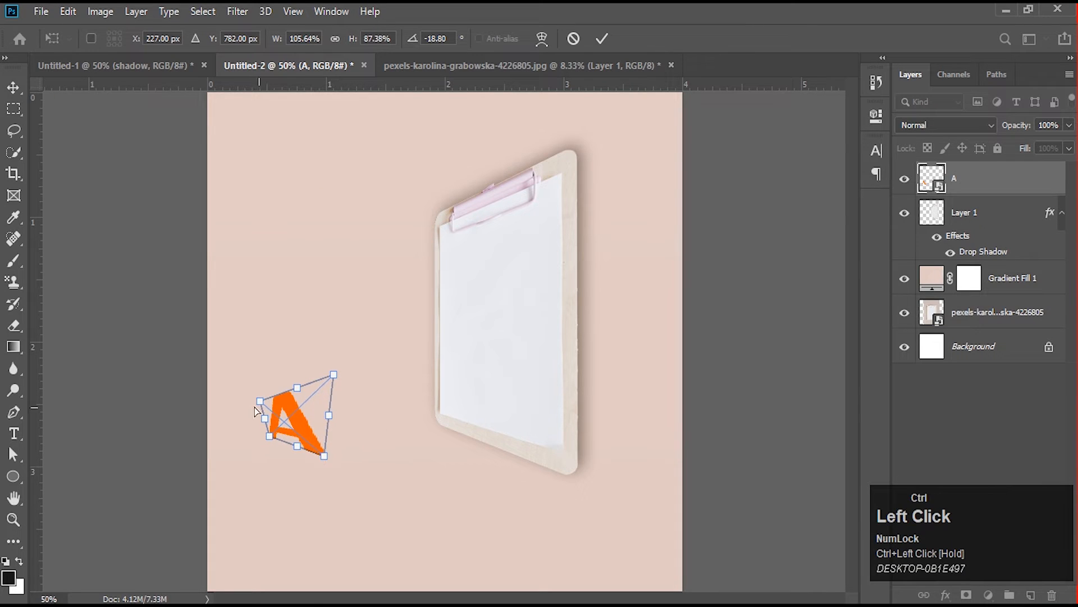
pyautogui.keyDown('ctrl'); pyautogui.moveTo(259, 401); pyautogui.dragTo(312, 416); pyautogui.keyUp('ctrl')
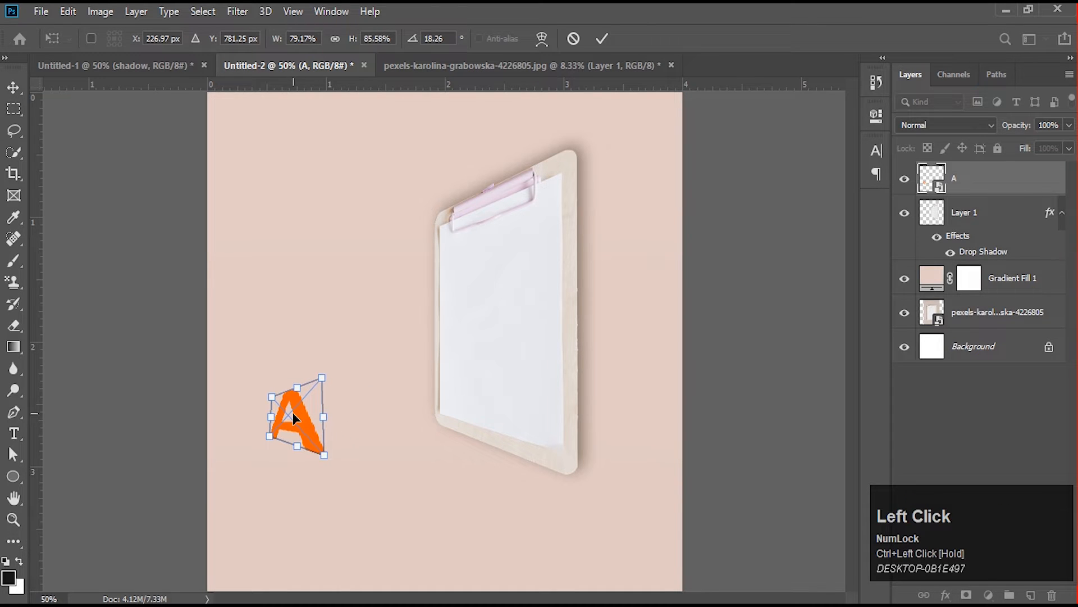
pyautogui.rightClick(294, 413)
pyautogui.click(312, 429)
pyautogui.press('Return')
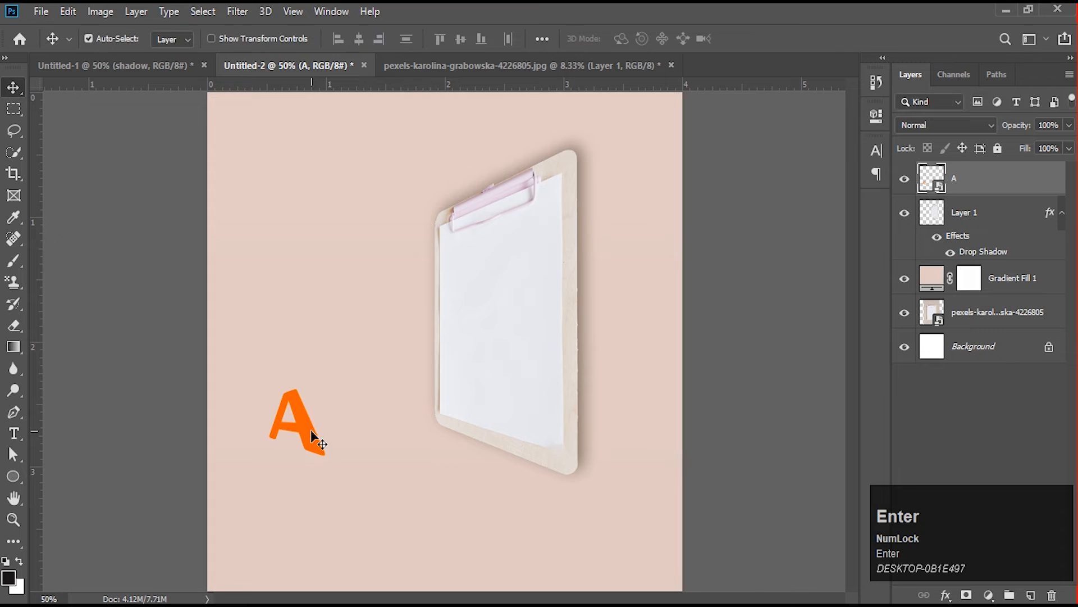
# - Stretch the letter A to about 126% height without changing its width, and move it slightly down and right
pyautogui.hotkey('ctrl', 't')
pyautogui.keyDown('shift'); pyautogui.moveTo(297, 387); pyautogui.dragTo(293, 362); pyautogui.keyUp('shift')
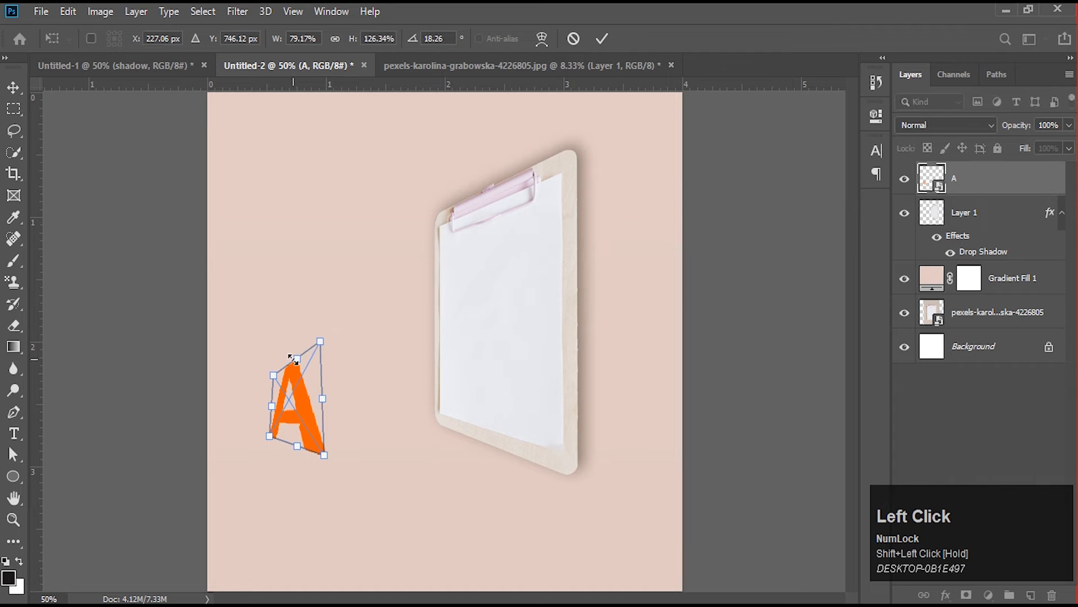
pyautogui.press('Return')
pyautogui.moveTo(318, 405); pyautogui.dragTo(322, 450)
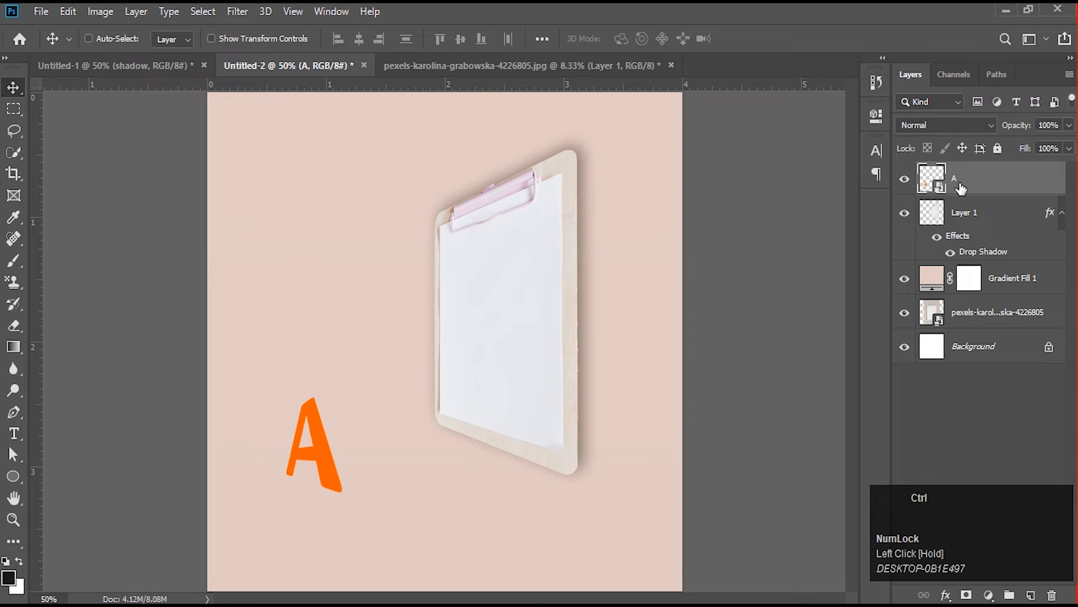
# - Duplicate the letter A layer, place the copy beneath the original and put the copy in its own group
pyautogui.hotkey('ctrl', 'j')
pyautogui.moveTo(954, 191); pyautogui.dragTo(1019, 230)
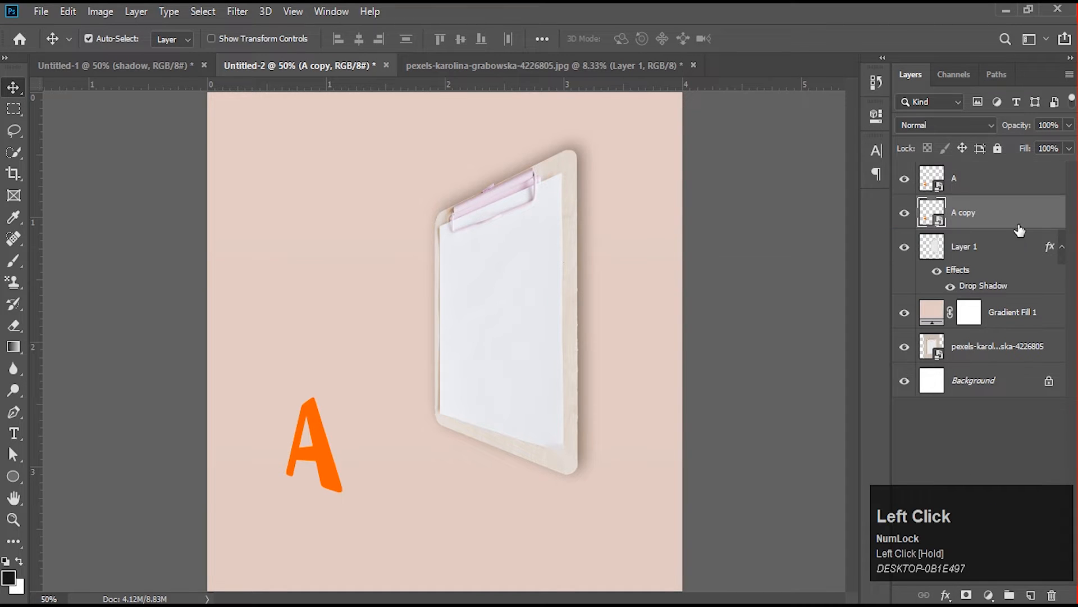
pyautogui.hotkey('ctrl', 'g')
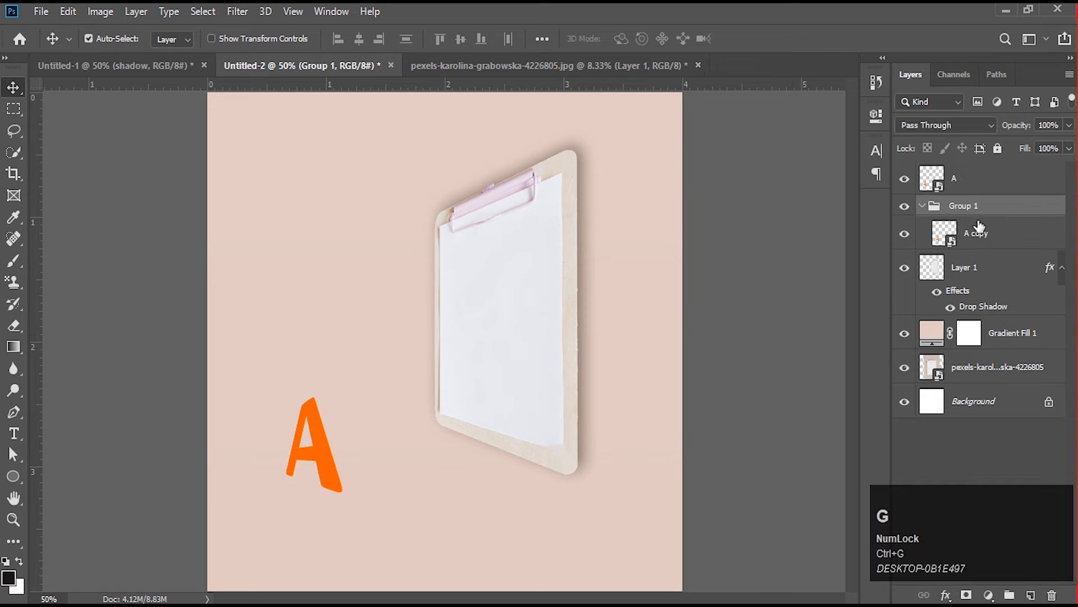
# - Build the letter's depth by repeatedly duplicating the grouped copy with a slight rightward offset, up to A copy 13
pyautogui.click(986, 234)
pyautogui.hotkey('alt', 'Right')
pyautogui.hotkey('alt', 'Right')
pyautogui.hotkey('alt', 'Right')
pyautogui.hotkey('alt', 'Right')
pyautogui.hotkey('alt', 'Right')
pyautogui.hotkey('alt', 'Right')
pyautogui.hotkey('alt', 'Right')
pyautogui.hotkey('alt', 'Right')
pyautogui.hotkey('alt', 'Right')
pyautogui.hotkey('alt', 'Right')
pyautogui.hotkey('alt', 'Right')
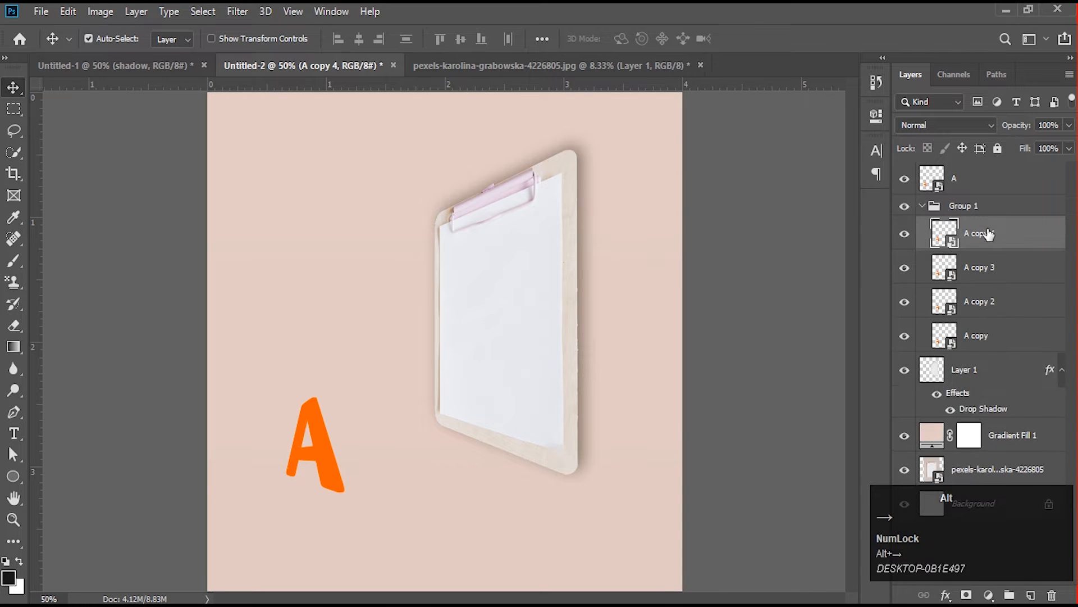
pyautogui.hotkey('alt', 'Right')
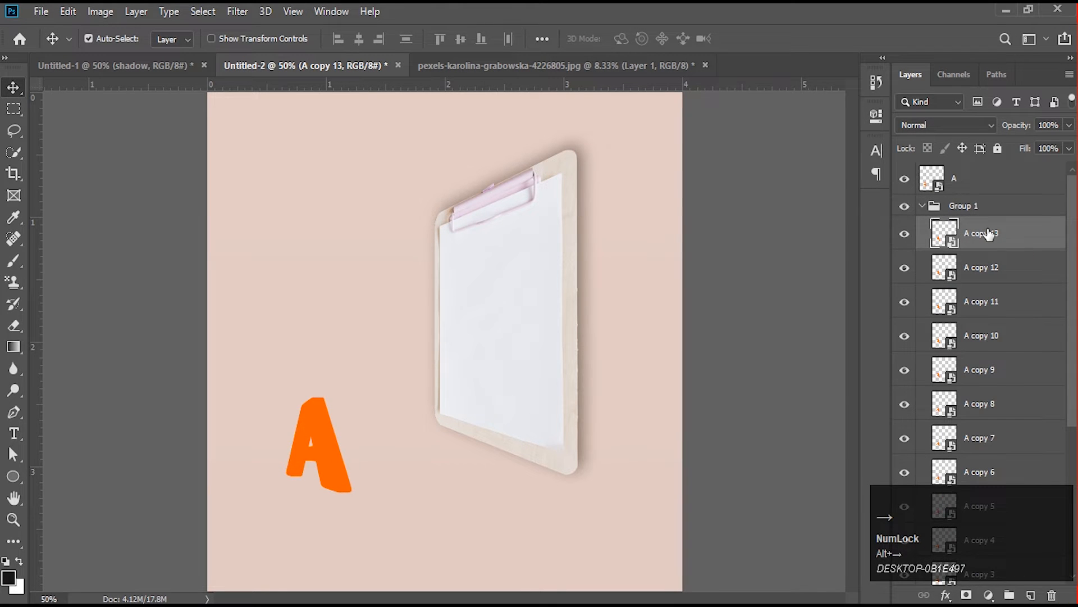
# - Reverse the stacking order of all the letter A copies in Group 1 and collapse the group
pyautogui.scroll(-8, 984, 365)
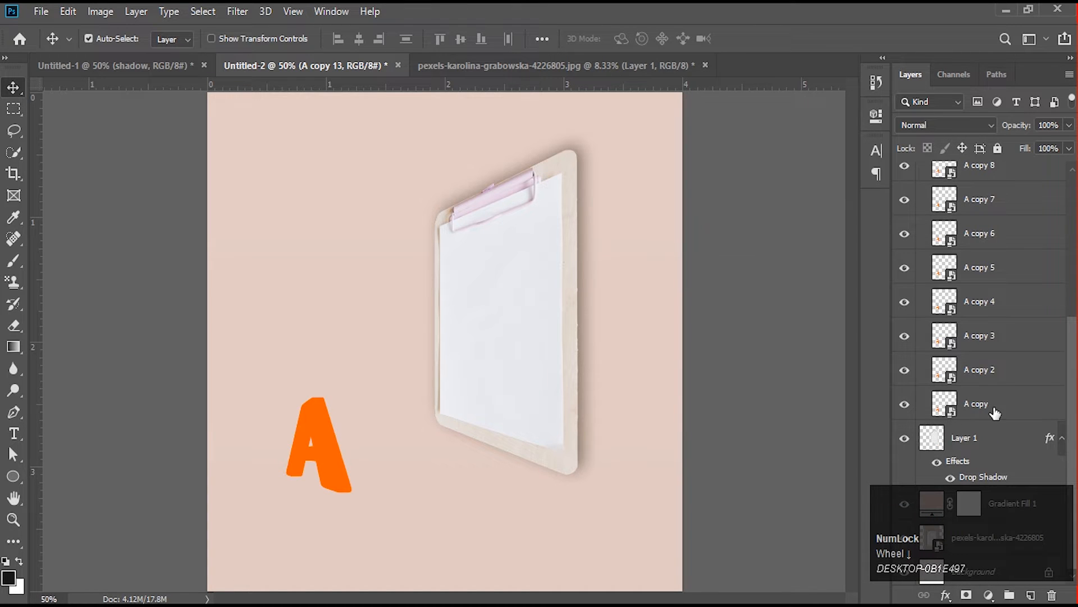
pyautogui.keyDown('shift'); pyautogui.click(1015, 409); pyautogui.keyUp('shift')
pyautogui.rightClick(1009, 333)
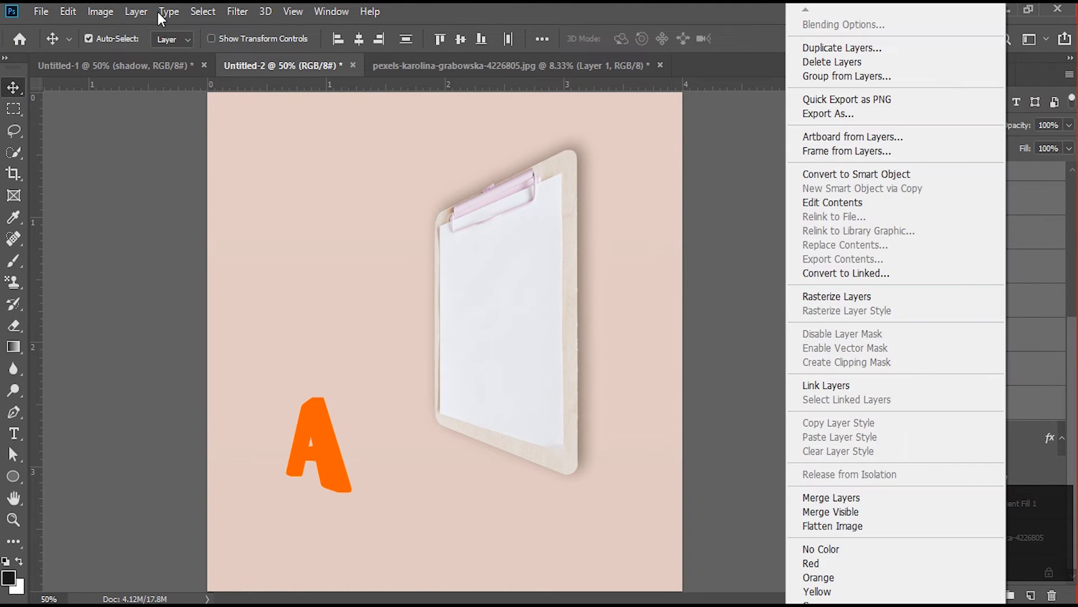
pyautogui.click(135, 11)
pyautogui.click(134, 11)
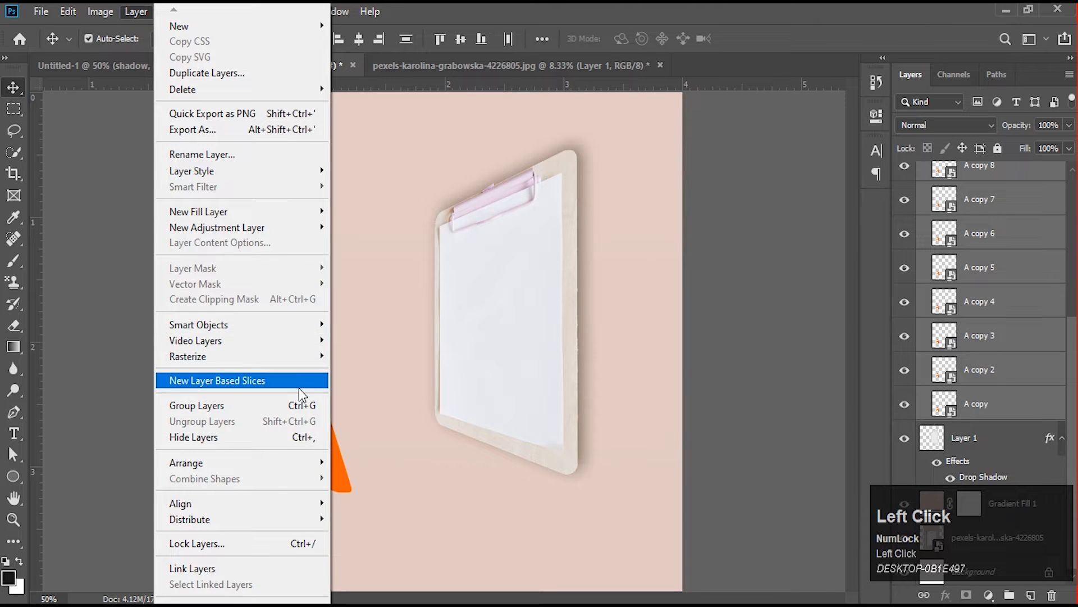
pyautogui.moveTo(280, 462)
pyautogui.click(403, 529)
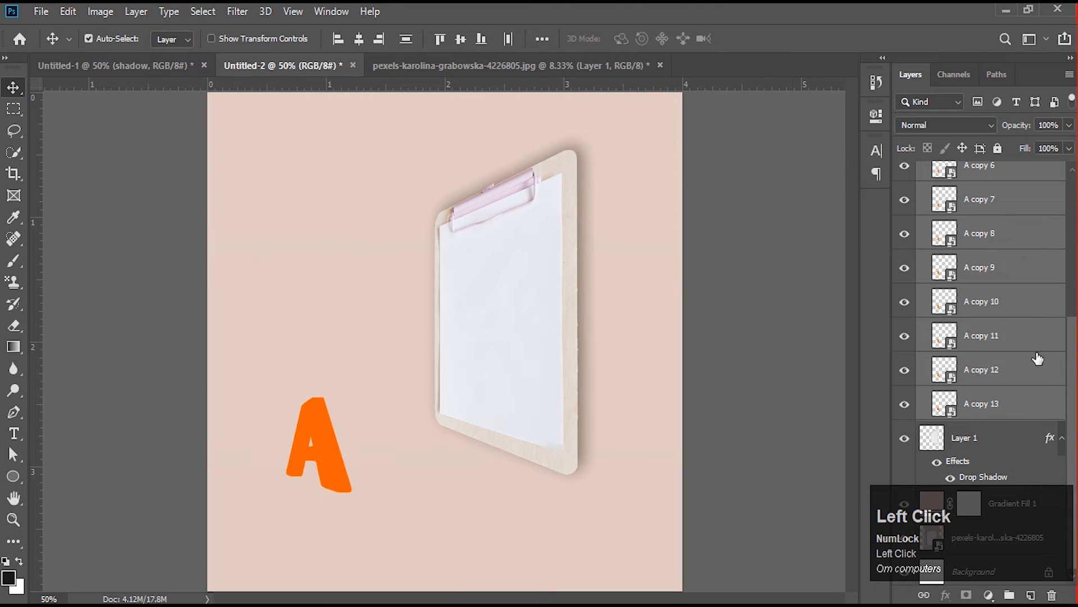
pyautogui.scroll(5, 1013, 349)
pyautogui.click(921, 206)
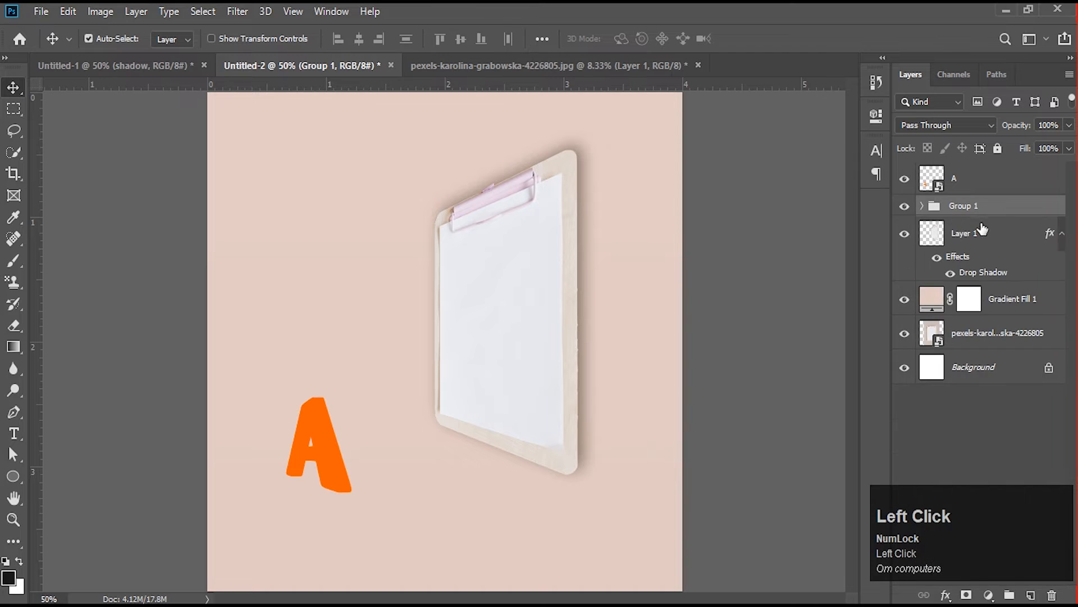
# - Add a Color Overlay to Group 1 in a darker orange, about e05400, sampled from the letter and darkened
pyautogui.click(947, 595)
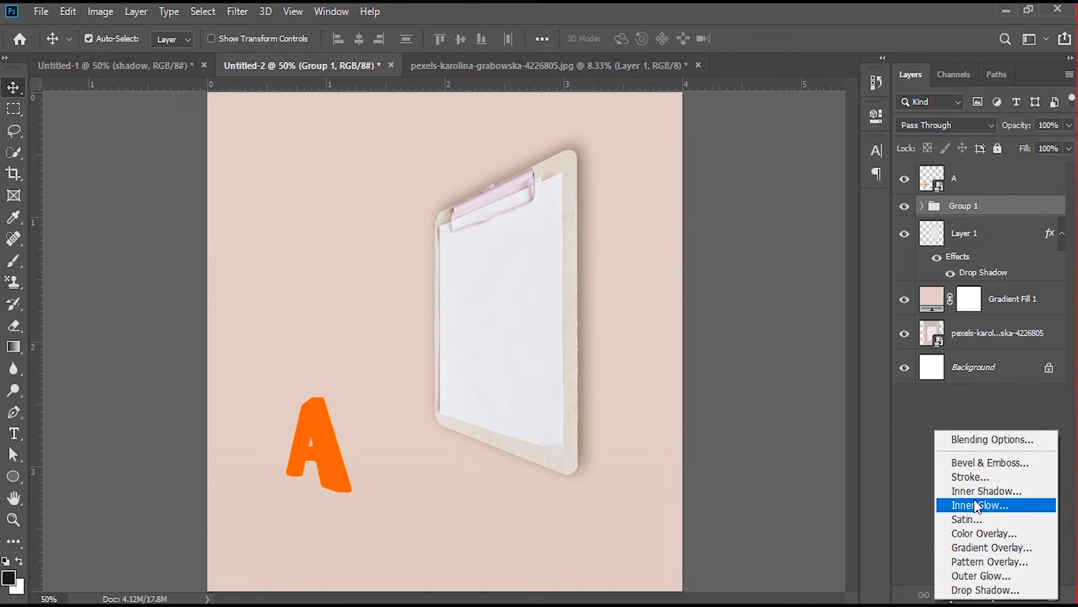
pyautogui.click(977, 533)
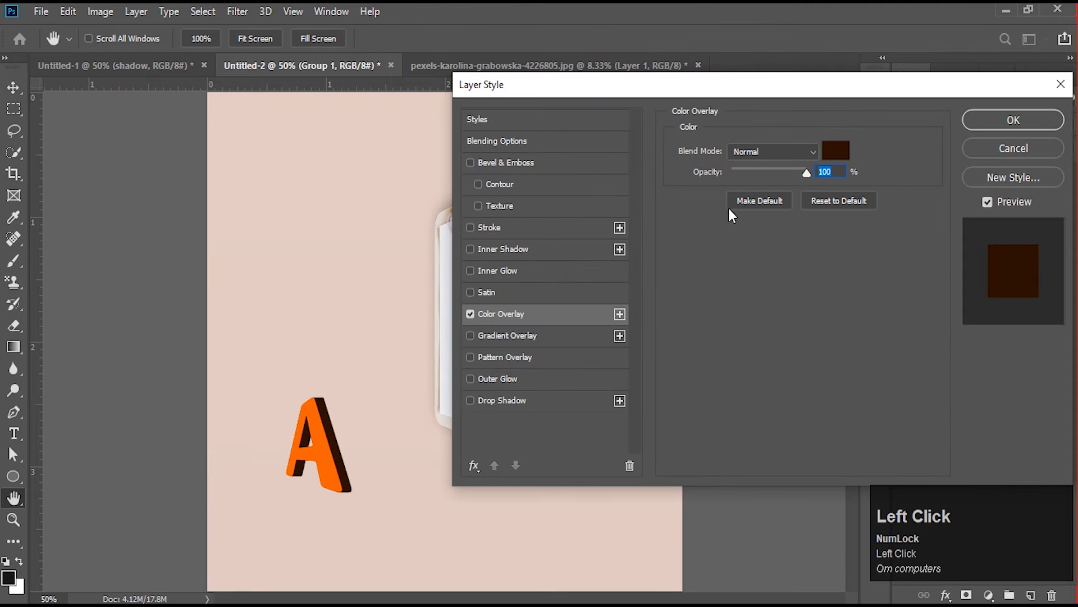
pyautogui.click(843, 150)
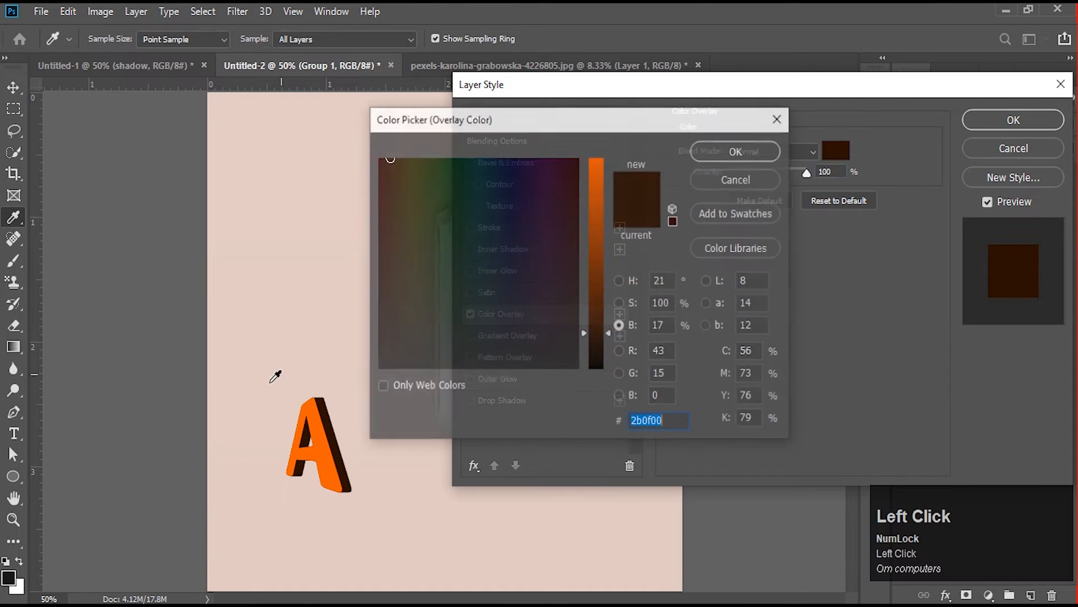
pyautogui.click(326, 447)
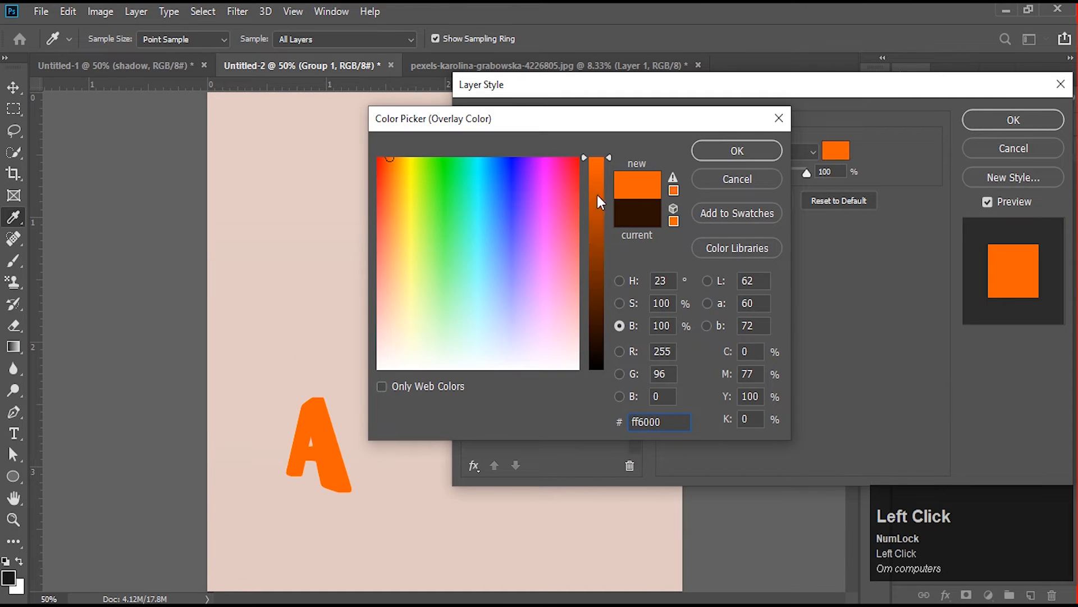
pyautogui.moveTo(598, 194)
pyautogui.mouseDown()
pyautogui.moveTo(598, 216)
pyautogui.moveTo(598, 183)
pyautogui.mouseUp()
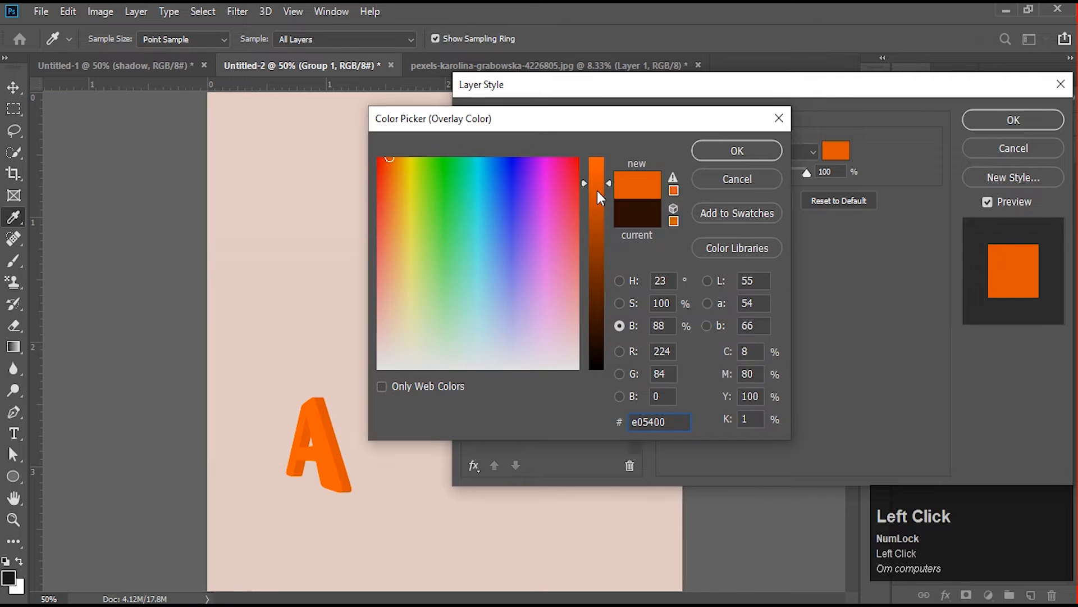
pyautogui.click(750, 152)
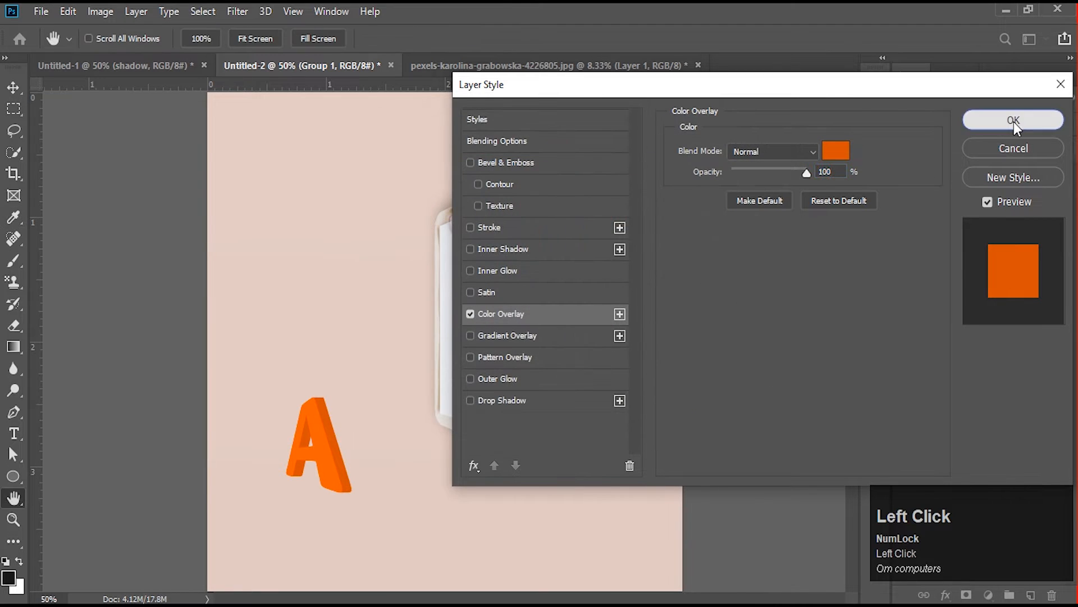
pyautogui.click(1014, 122)
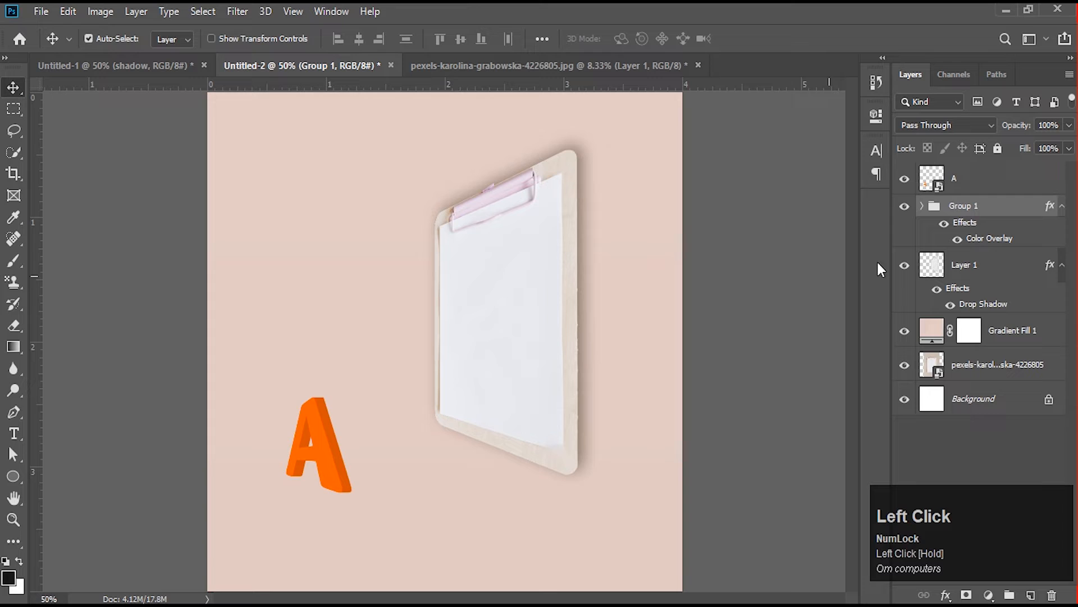
# - Duplicate the front letter A layer, place the copy below Group 1 and rename it shadow
pyautogui.click(962, 184)
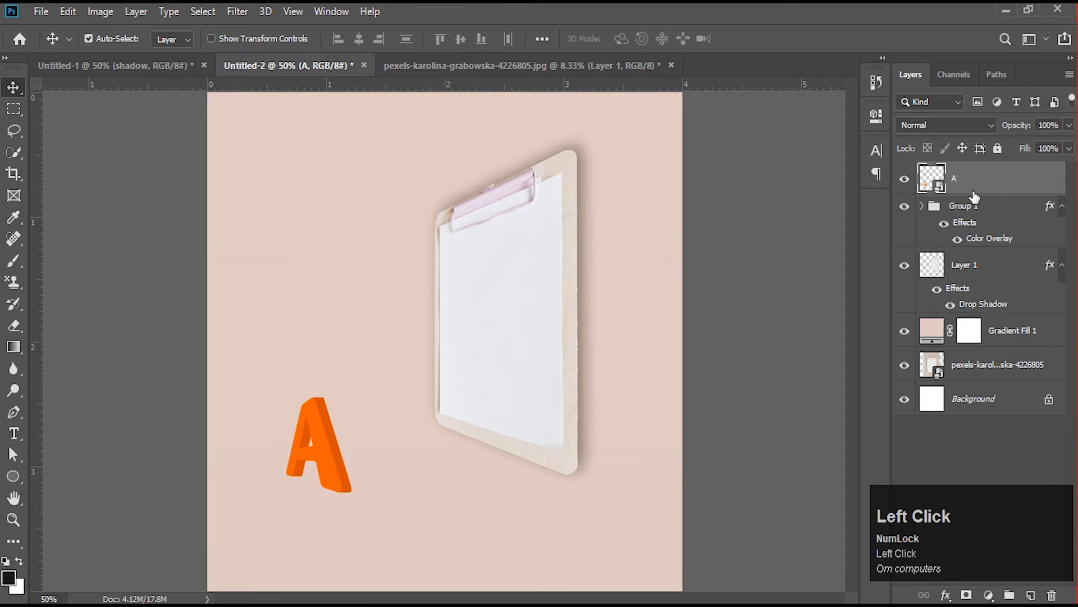
pyautogui.hotkey('ctrl', 'j')
pyautogui.moveTo(973, 188); pyautogui.dragTo(965, 268)
pyautogui.doubleClick(963, 264)
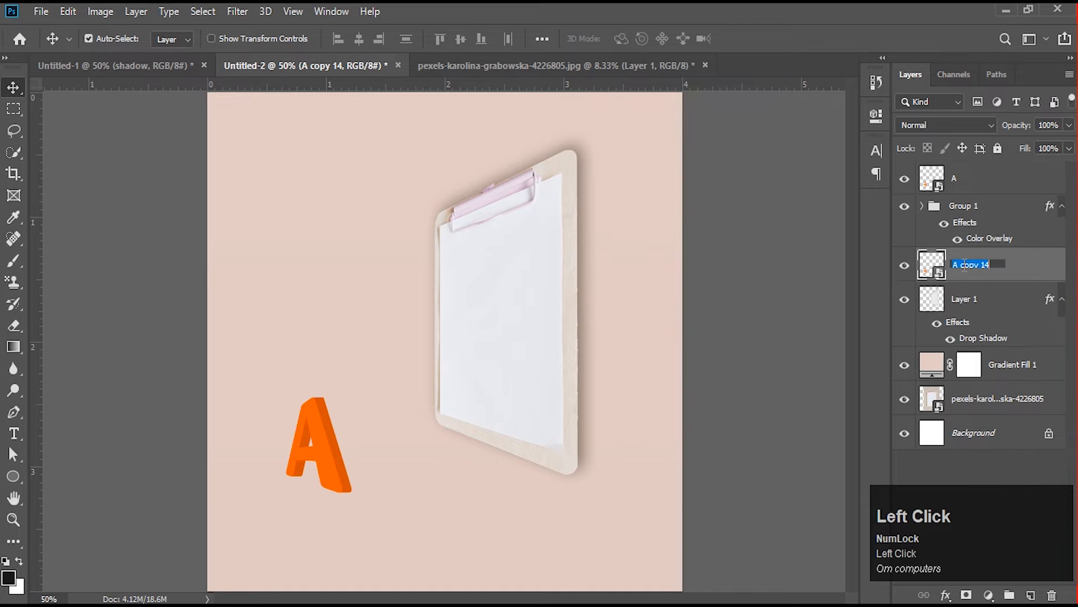
pyautogui.write('shadow')
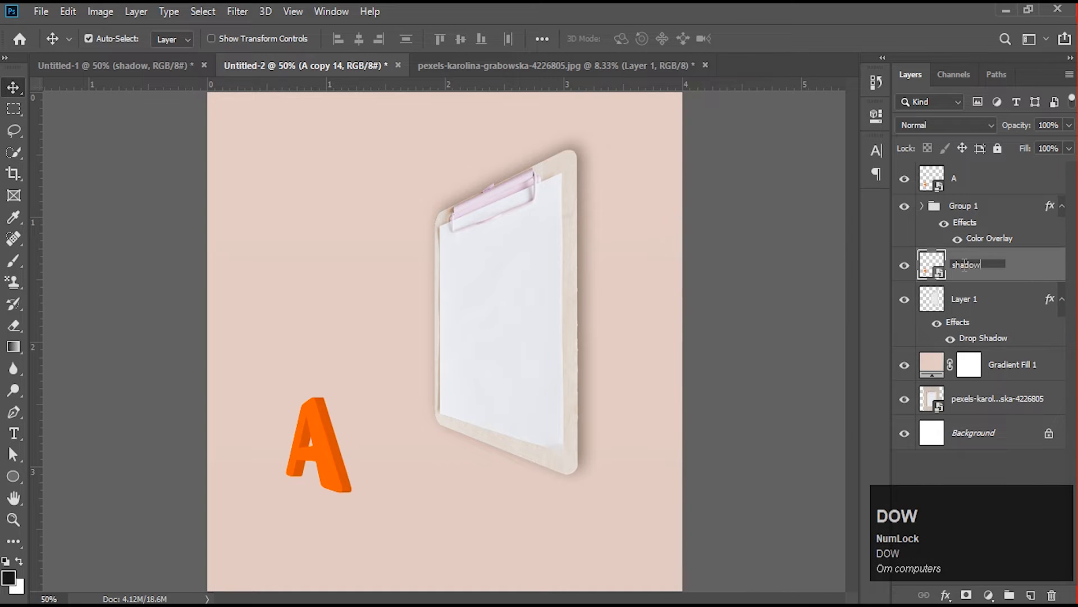
pyautogui.press('Return')
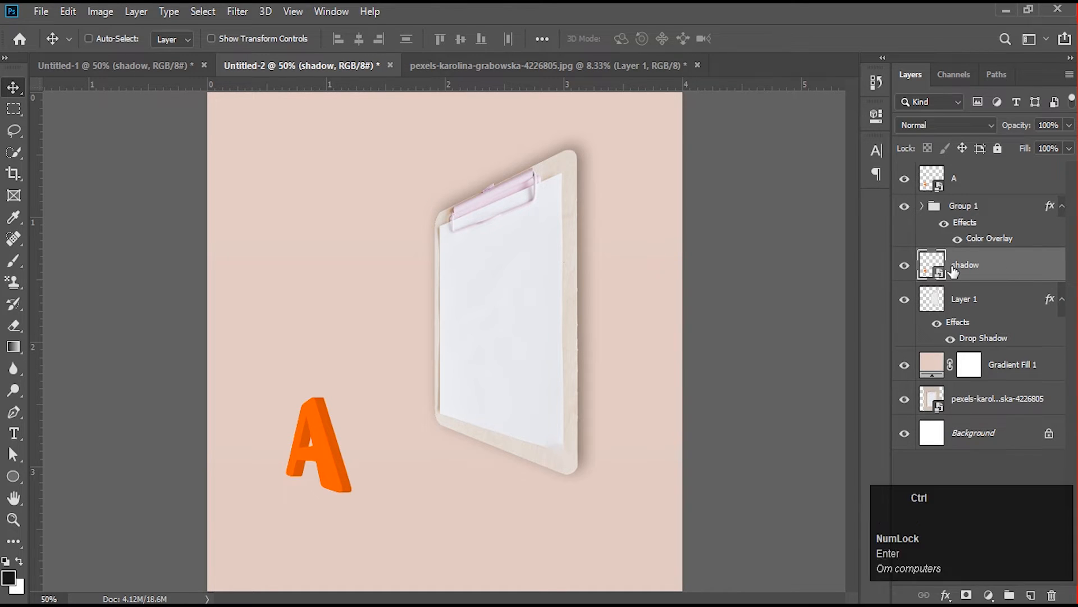
# - Free-transform the shadow layer with Perspective, slanting its upper end away from the letter toward the clipboard
pyautogui.hotkey('ctrl', 't')
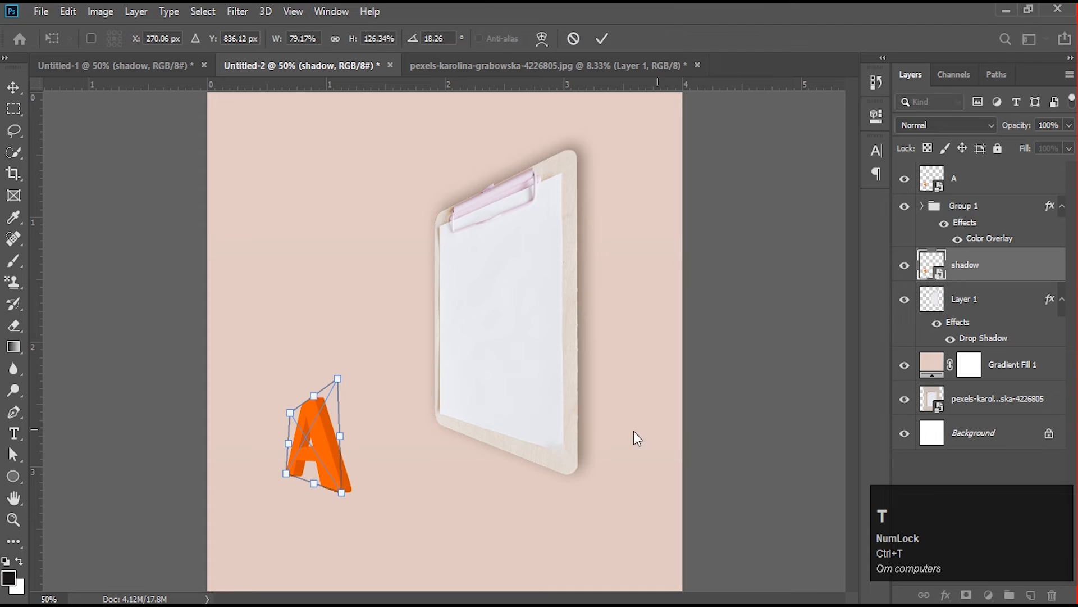
pyautogui.rightClick(330, 436)
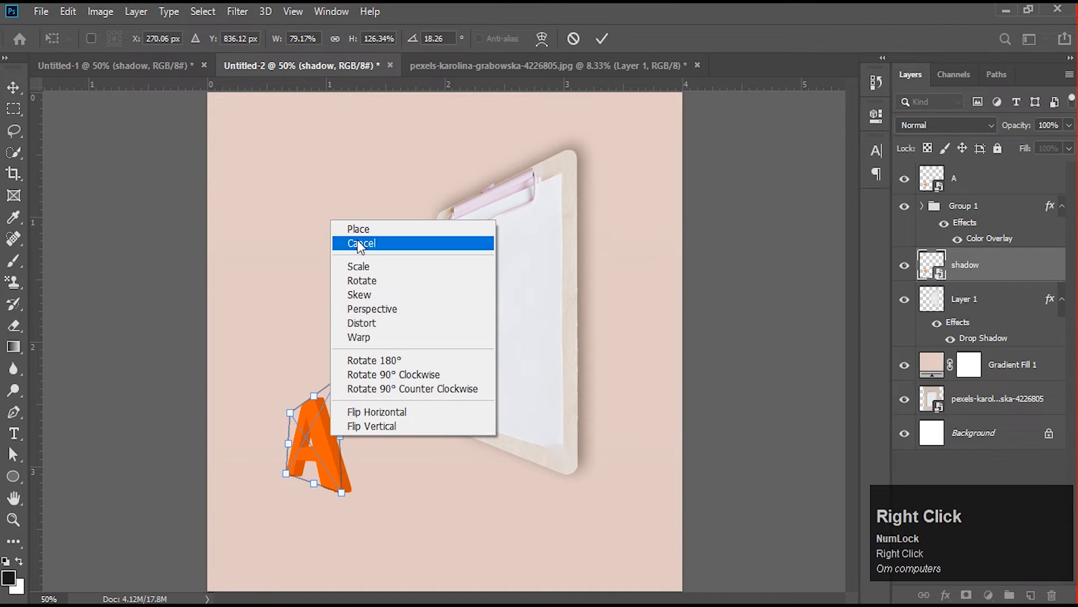
pyautogui.click(381, 308)
pyautogui.moveTo(313, 397); pyautogui.dragTo(402, 386)
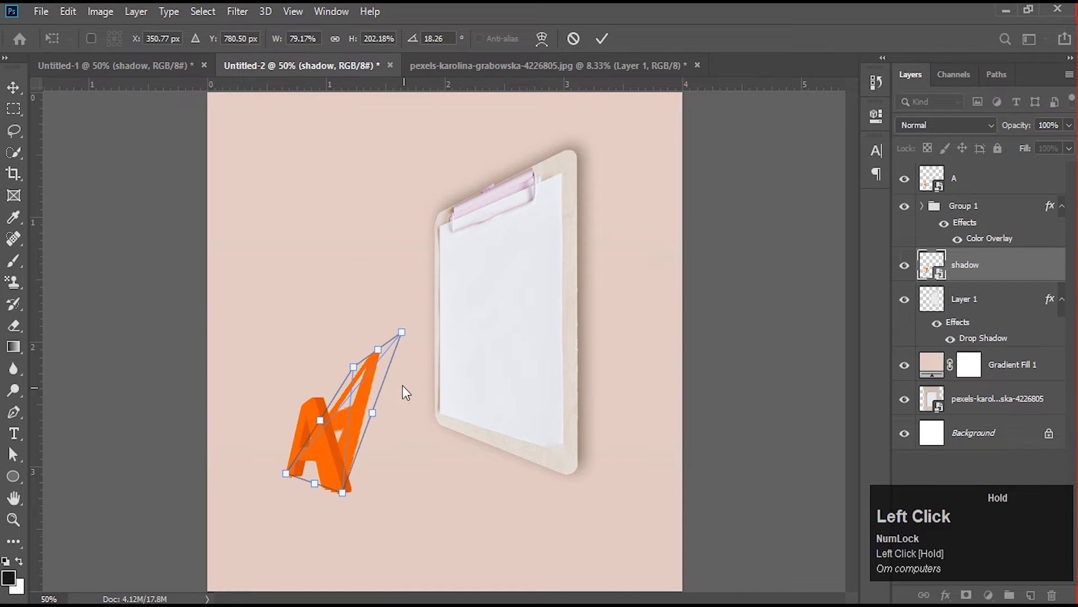
# - Distort the shadow by its far corners so it stretches from the letter's base across the floor onto the clipboard's lower part
pyautogui.rightClick(371, 379)
pyautogui.click(422, 486)
pyautogui.moveTo(378, 350); pyautogui.dragTo(398, 423)
pyautogui.moveTo(433, 341); pyautogui.dragTo(566, 408)
pyautogui.moveTo(371, 378); pyautogui.dragTo(494, 353)
pyautogui.moveTo(576, 405); pyautogui.dragTo(552, 399)
pyautogui.moveTo(493, 353); pyautogui.dragTo(454, 384)
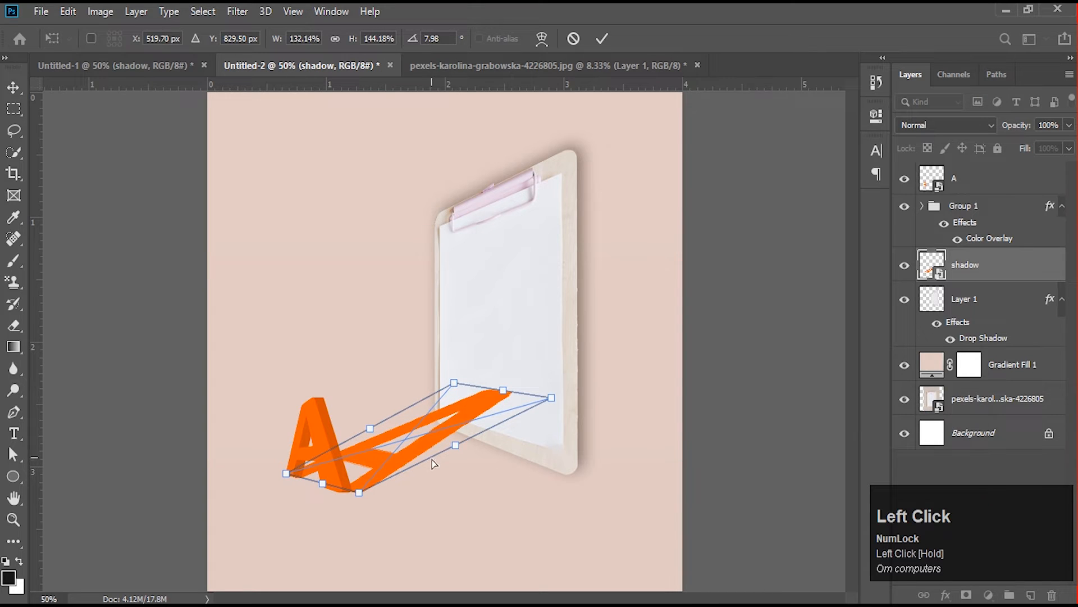
pyautogui.click(427, 440)
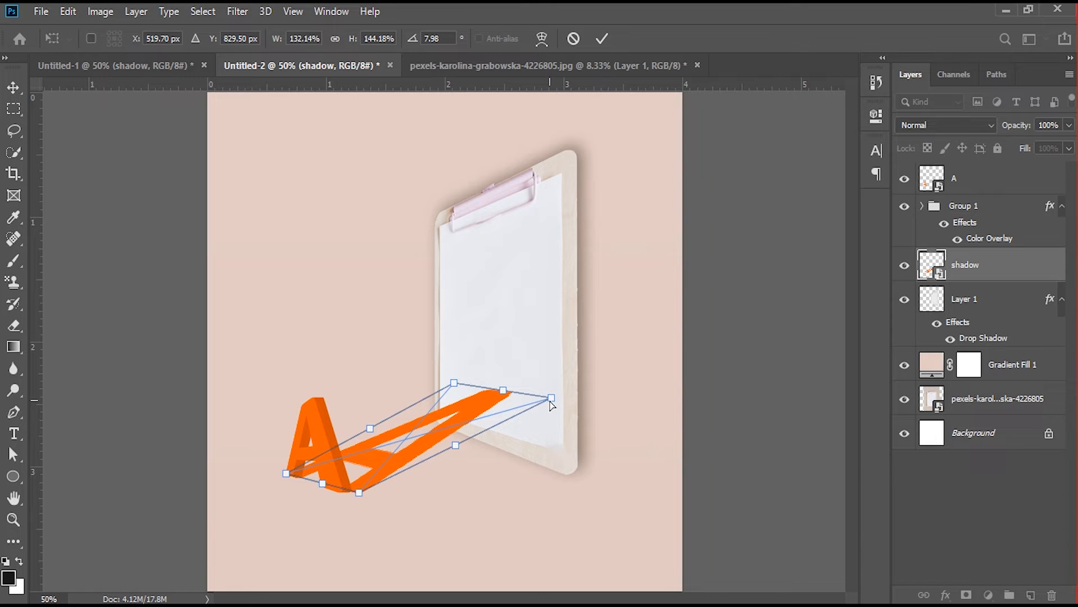
pyautogui.moveTo(551, 399); pyautogui.dragTo(555, 394)
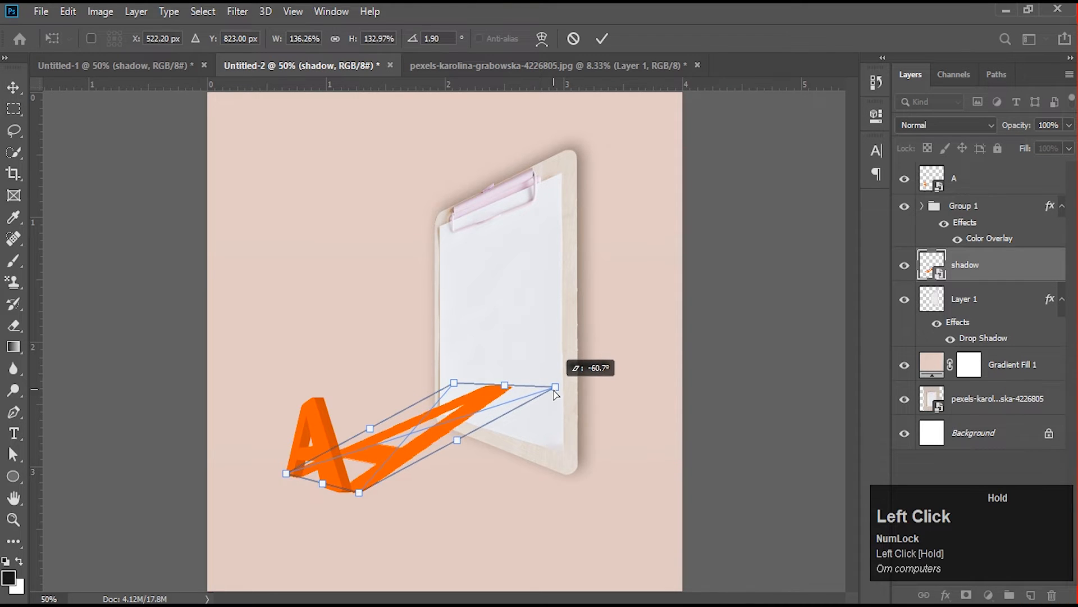
pyautogui.moveTo(455, 383); pyautogui.dragTo(456, 375)
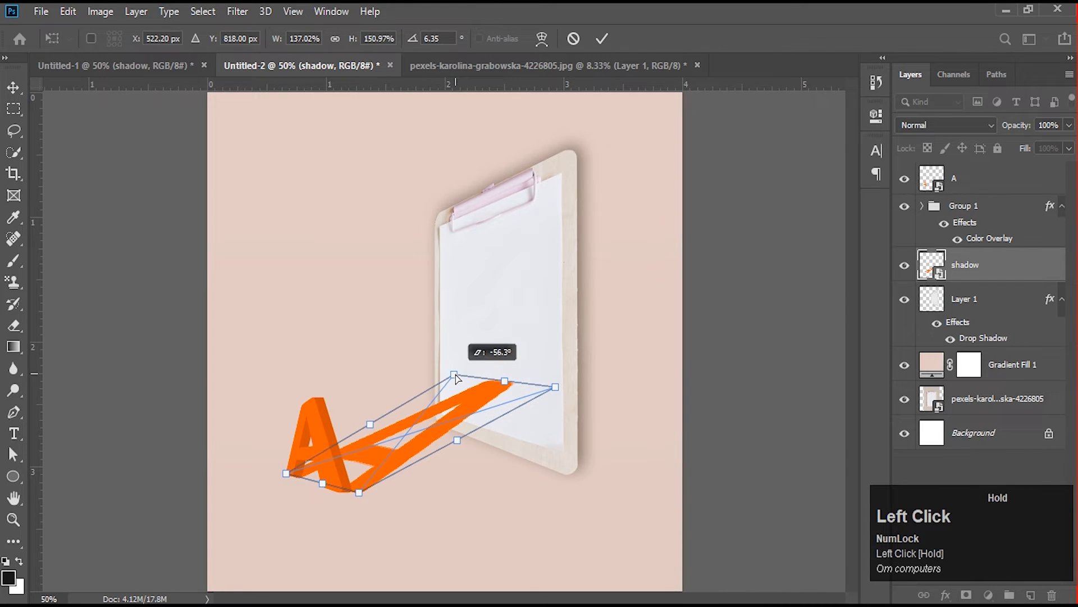
# - Warp the shadow so its far end curves upward onto the clipboard's paper
pyautogui.rightClick(447, 426)
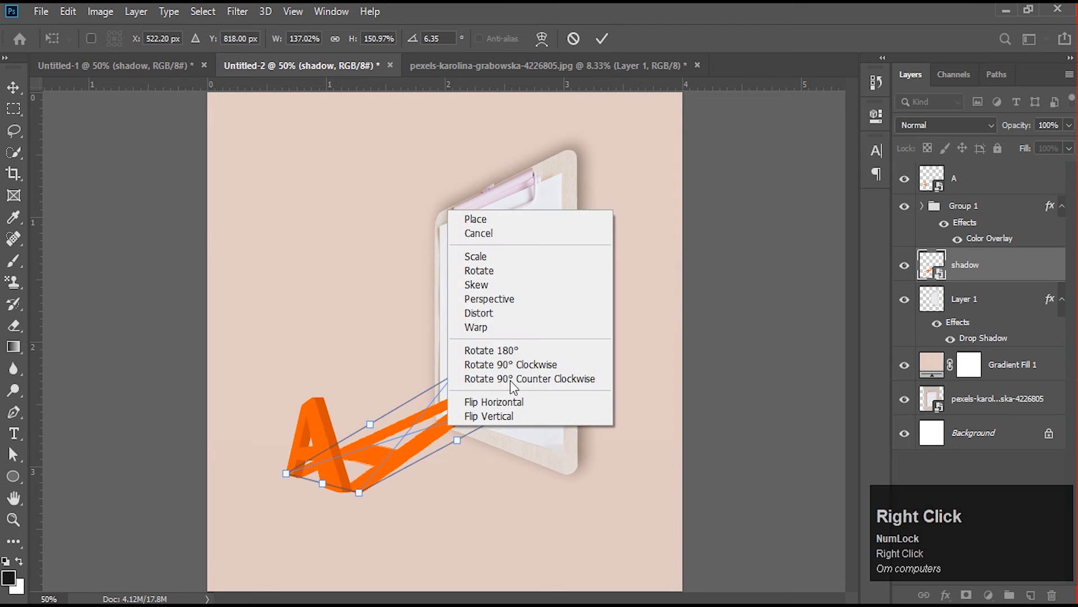
pyautogui.click(479, 328)
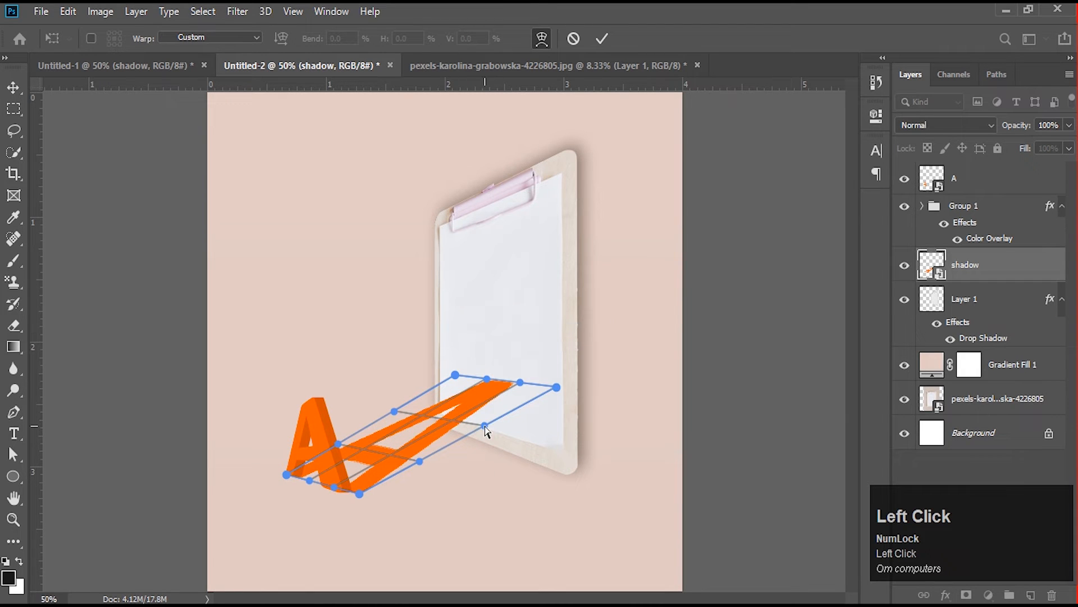
pyautogui.moveTo(487, 379); pyautogui.dragTo(414, 358)
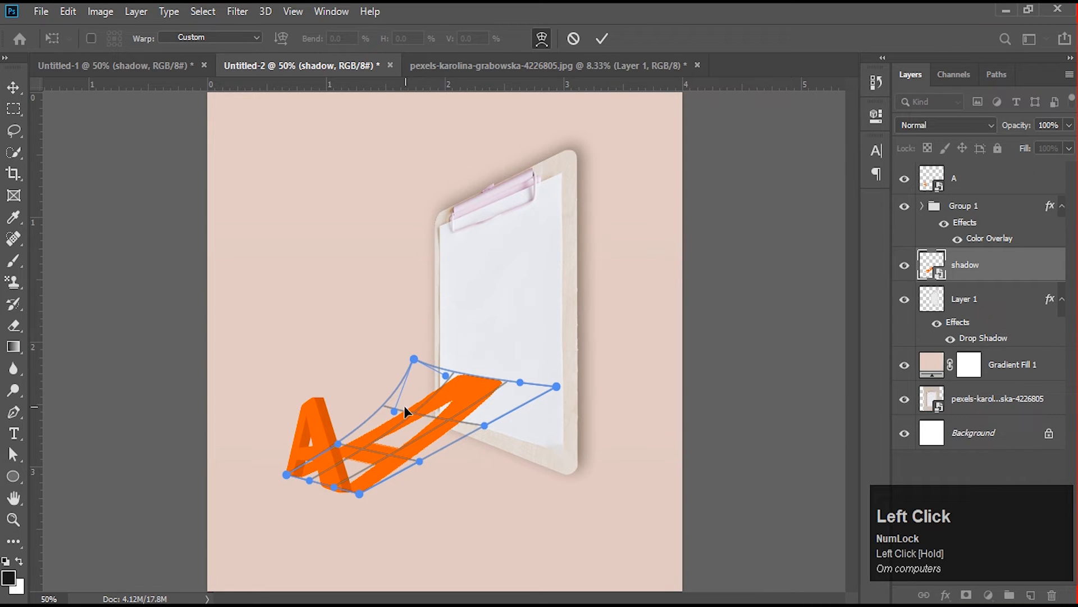
pyautogui.moveTo(413, 414); pyautogui.dragTo(513, 428)
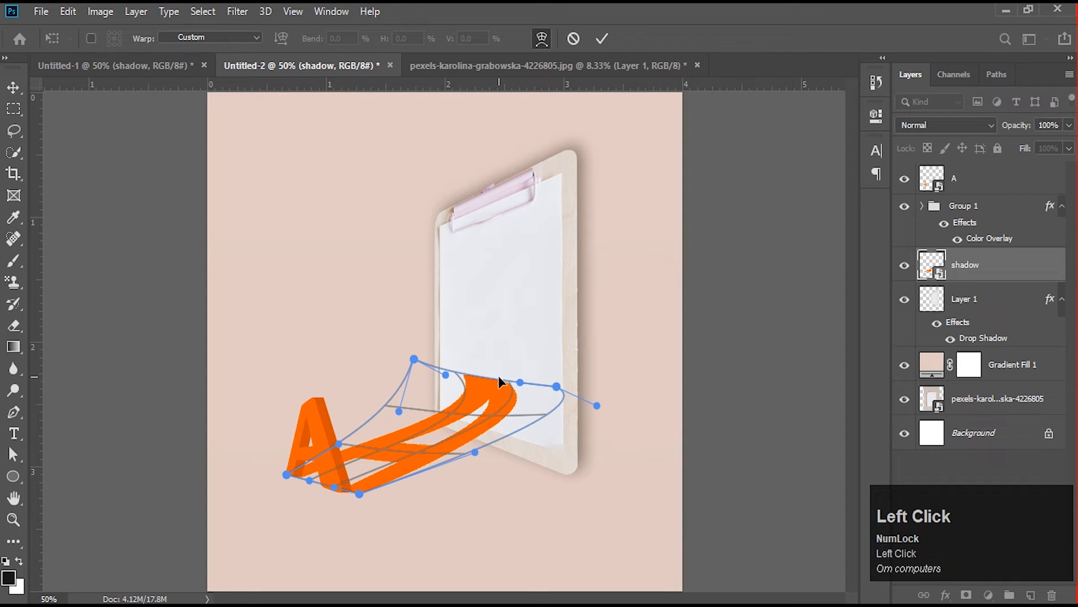
pyautogui.moveTo(520, 386); pyautogui.dragTo(523, 349)
pyautogui.moveTo(444, 376); pyautogui.dragTo(473, 308)
pyautogui.moveTo(476, 401); pyautogui.dragTo(472, 412)
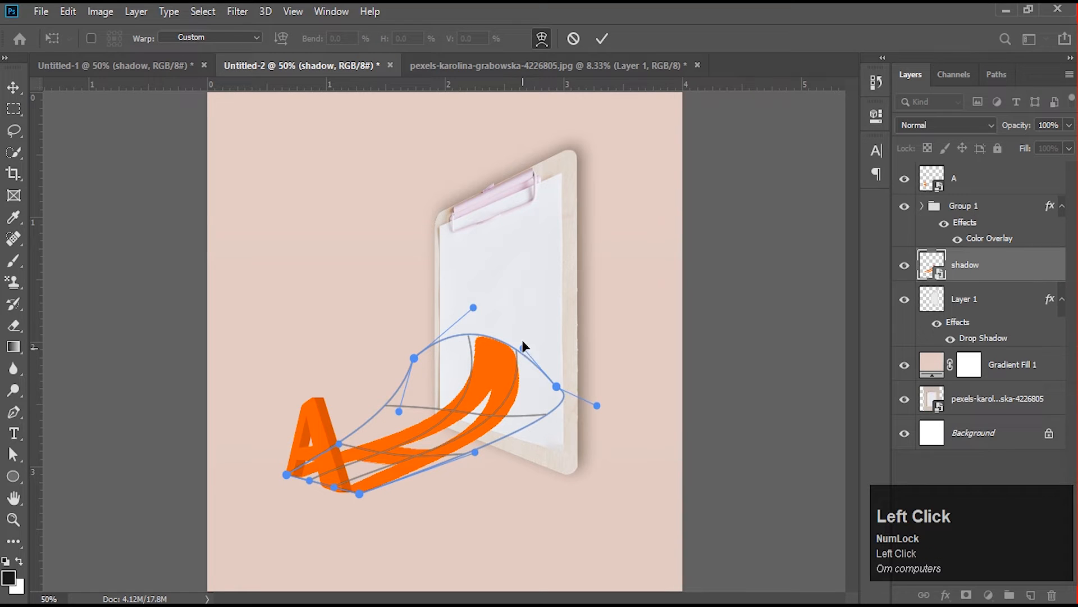
# - Refine the warp along the shadow's tip and outer edge to smooth its bend where the floor meets the clipboard
pyautogui.moveTo(522, 346)
pyautogui.mouseDown()
pyautogui.moveTo(526, 309)
pyautogui.moveTo(524, 325)
pyautogui.mouseUp()
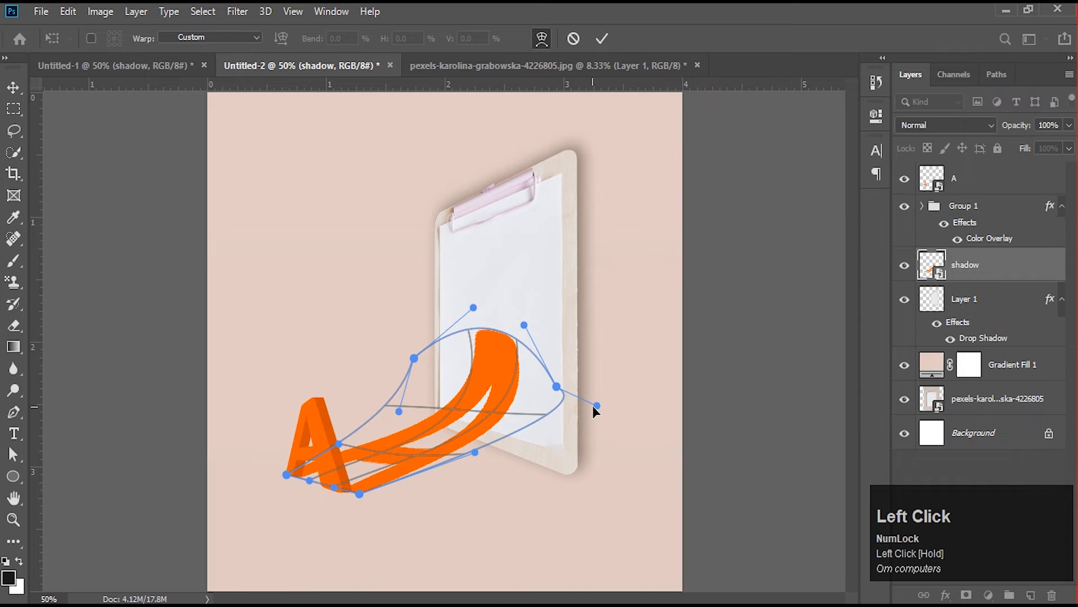
pyautogui.moveTo(595, 405); pyautogui.dragTo(541, 415)
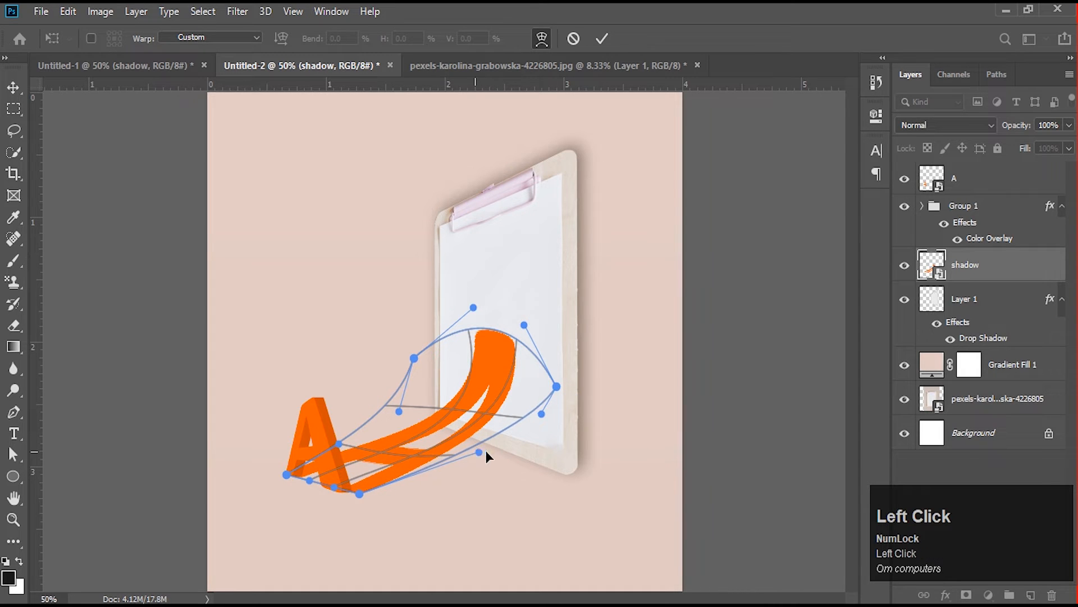
pyautogui.moveTo(480, 452)
pyautogui.mouseDown()
pyautogui.moveTo(506, 444)
pyautogui.moveTo(510, 418)
pyautogui.moveTo(490, 456)
pyautogui.mouseUp()
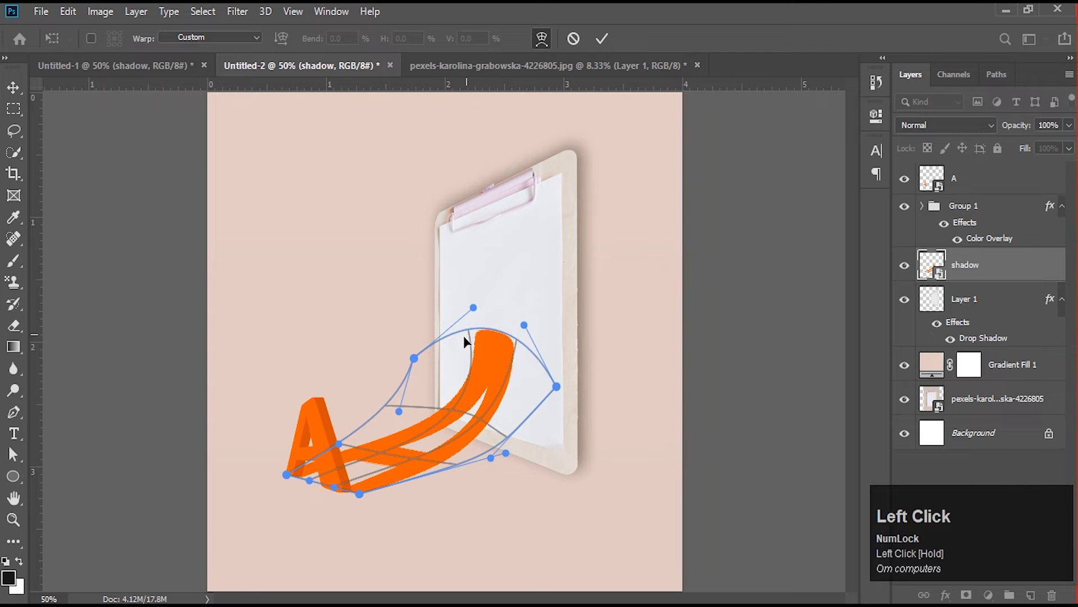
pyautogui.moveTo(471, 376)
pyautogui.mouseDown()
pyautogui.moveTo(456, 377)
pyautogui.moveTo(470, 380)
pyautogui.mouseUp()
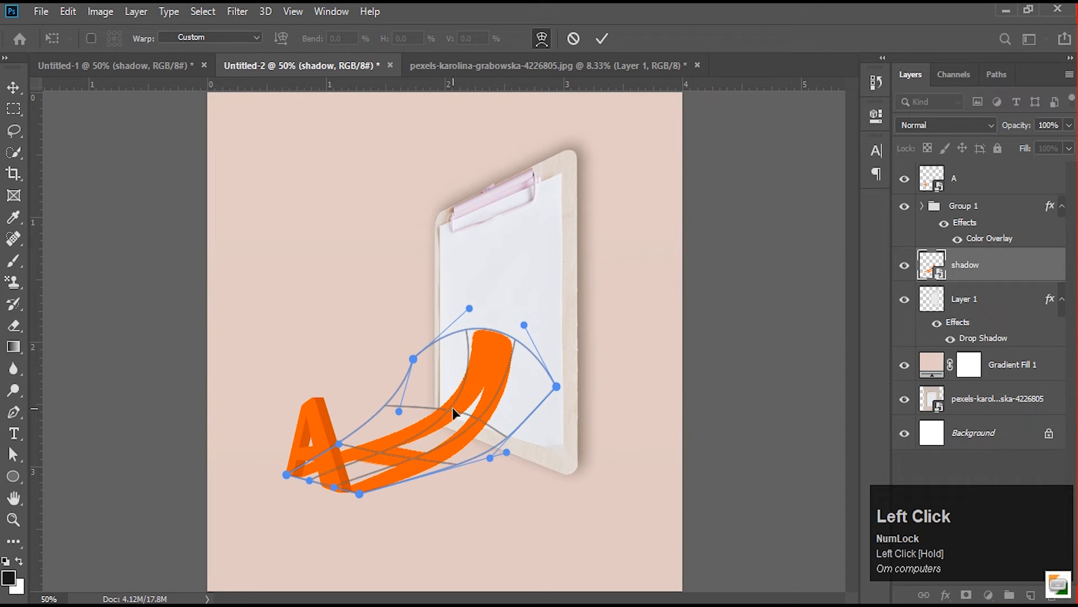
pyautogui.moveTo(465, 430); pyautogui.dragTo(457, 429)
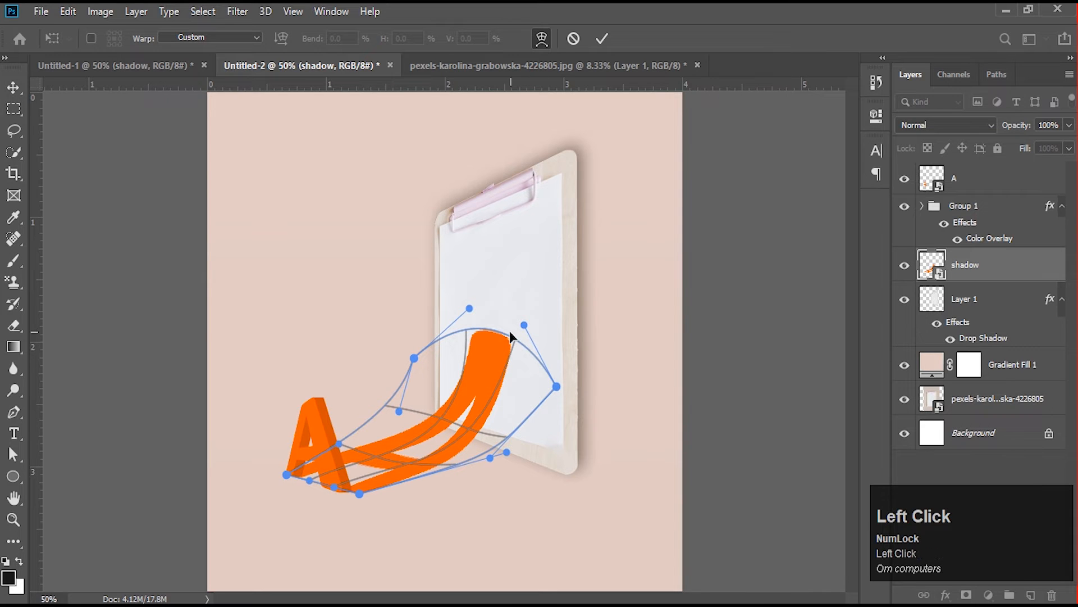
# - Steepen the shadow's bend and raise its tip higher on the paper with the warp handles, and apply the transform
pyautogui.moveTo(469, 309); pyautogui.dragTo(450, 309)
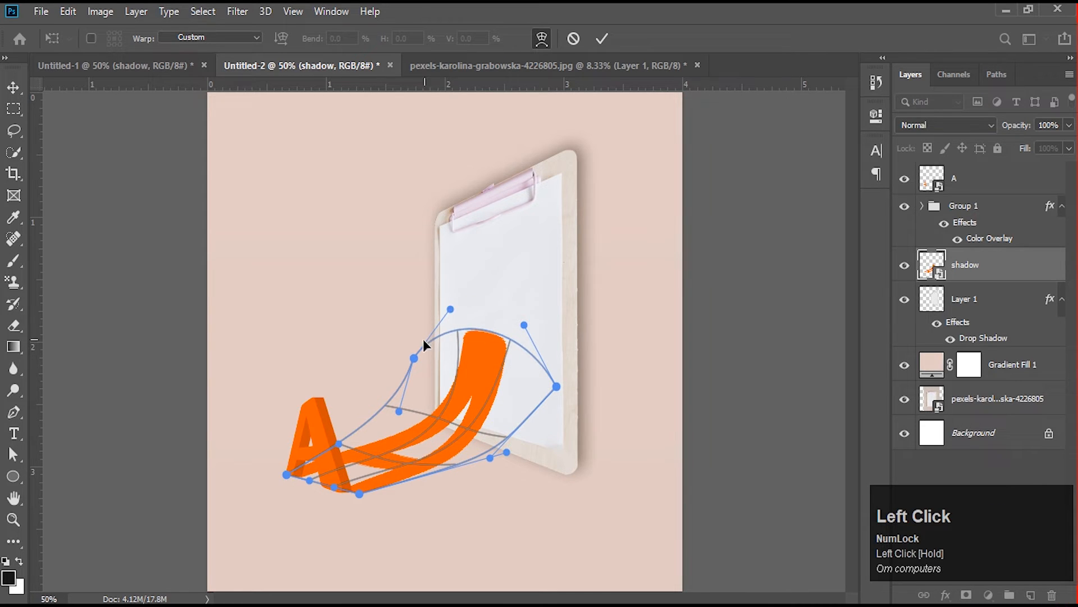
pyautogui.moveTo(400, 412); pyautogui.dragTo(418, 446)
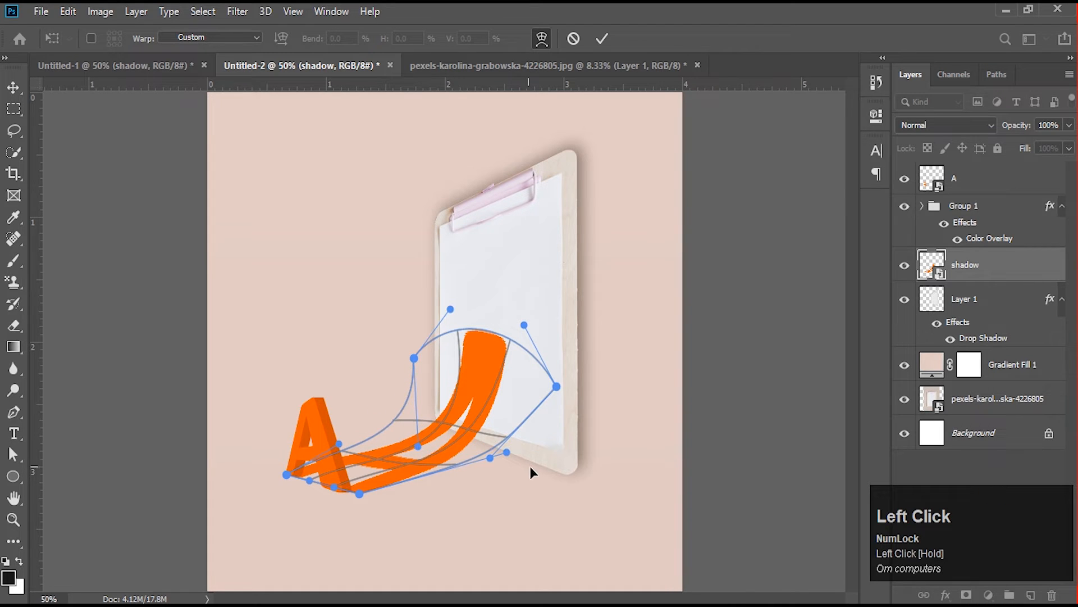
pyautogui.moveTo(490, 458); pyautogui.dragTo(489, 508)
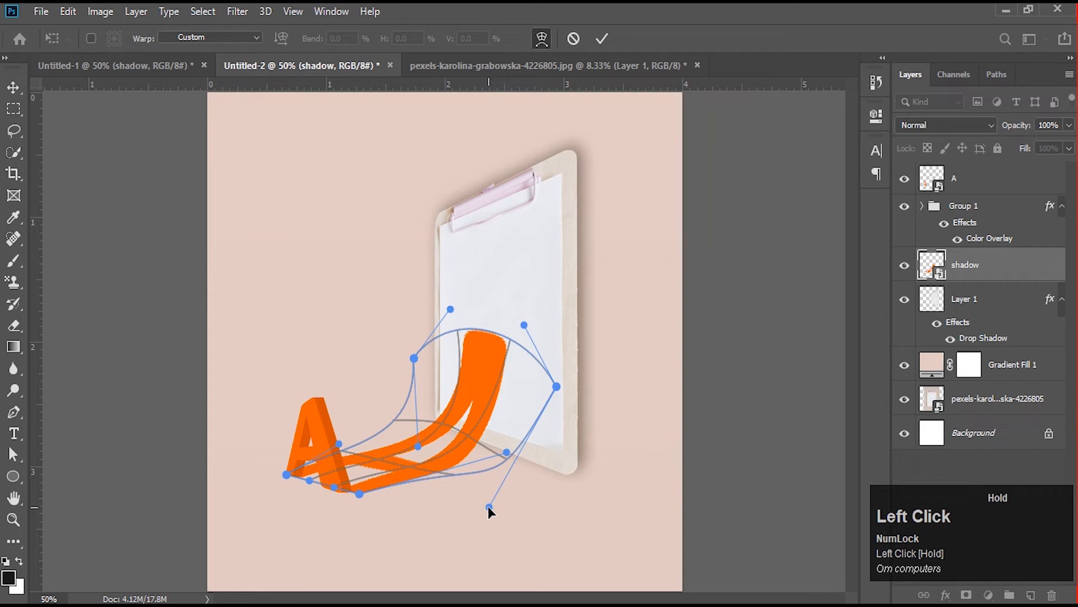
pyautogui.moveTo(500, 347); pyautogui.dragTo(505, 290)
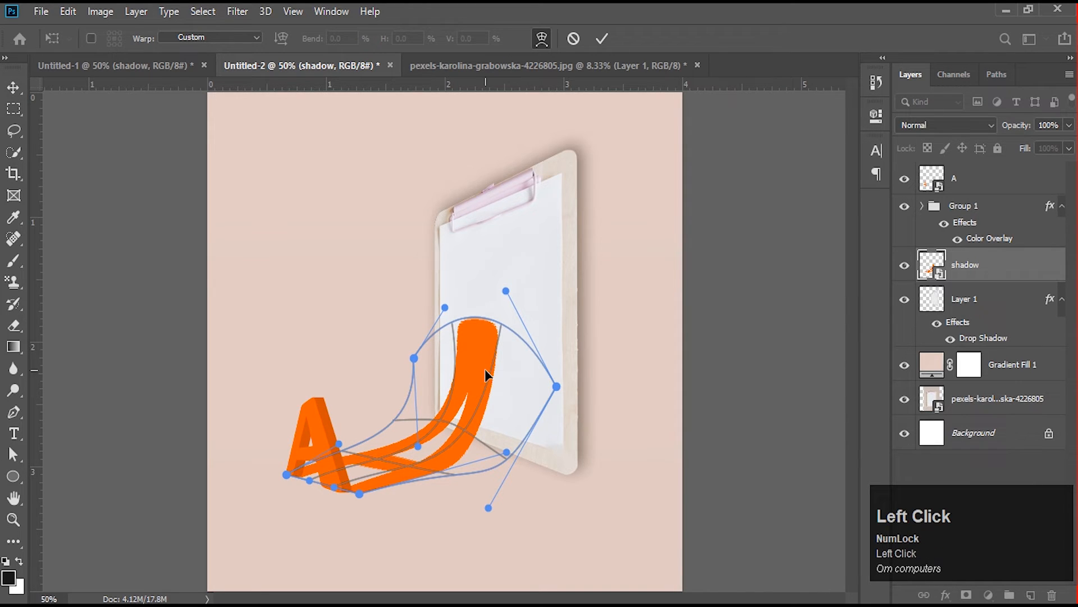
pyautogui.click(601, 38)
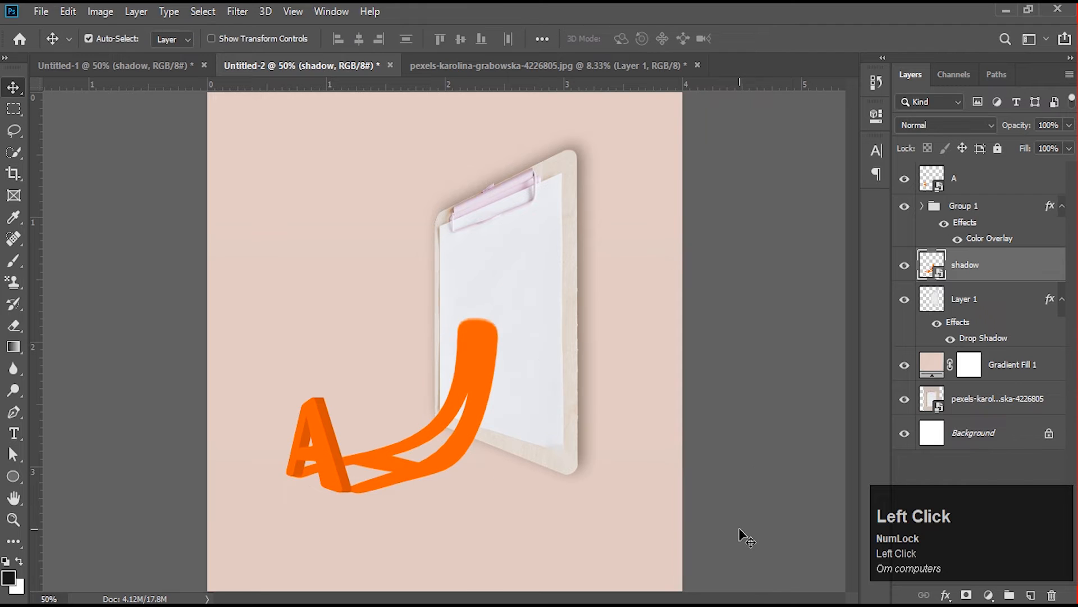
# - Add a Color Overlay to the shadow layer in dark brown, 3c1700
pyautogui.click(946, 595)
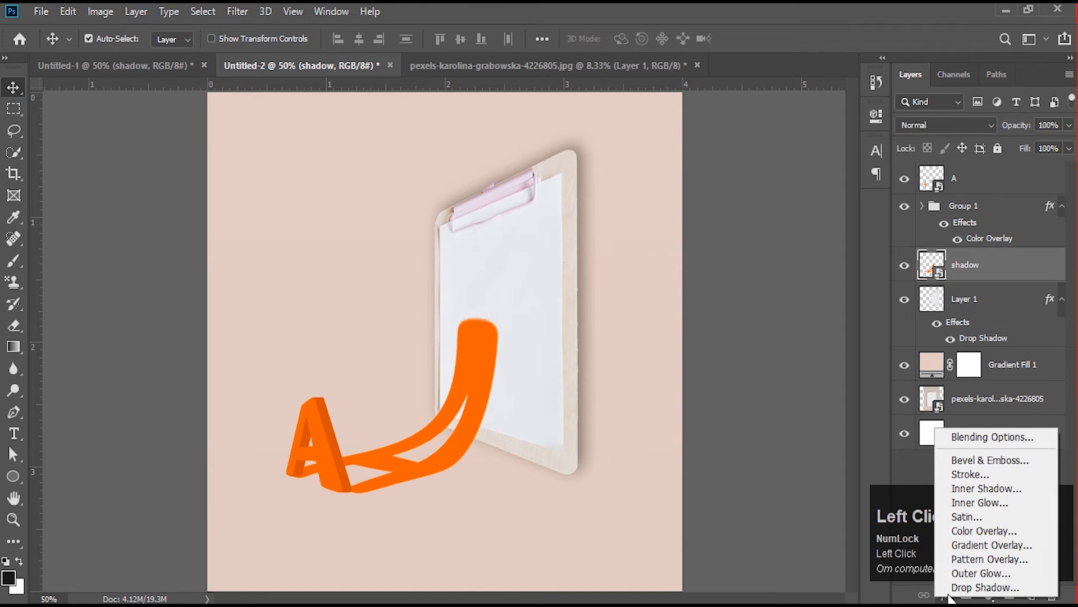
pyautogui.click(972, 527)
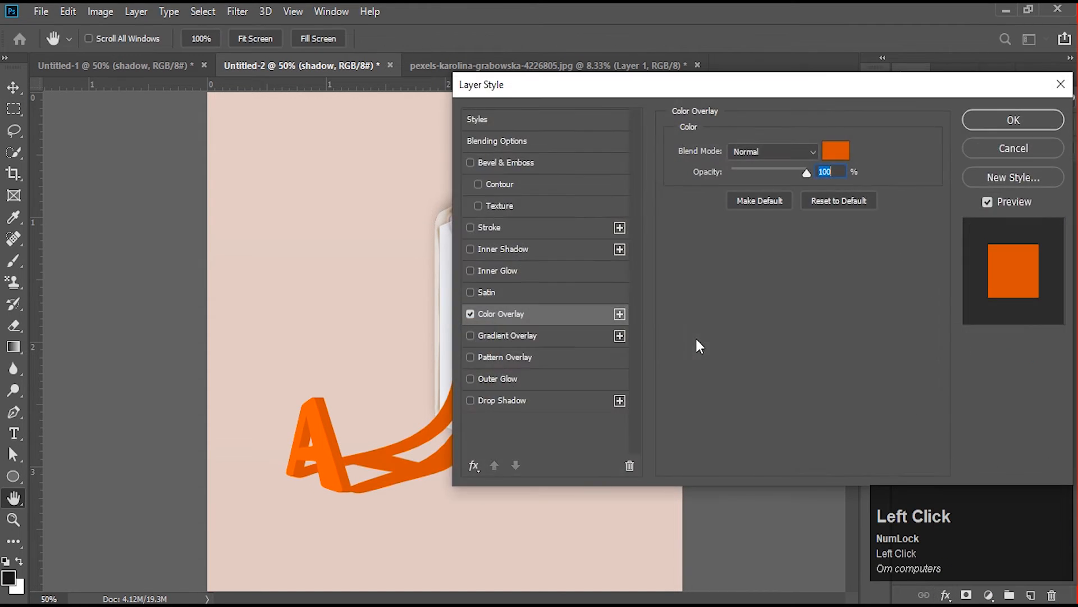
pyautogui.moveTo(693, 97); pyautogui.dragTo(744, 108)
pyautogui.click(887, 162)
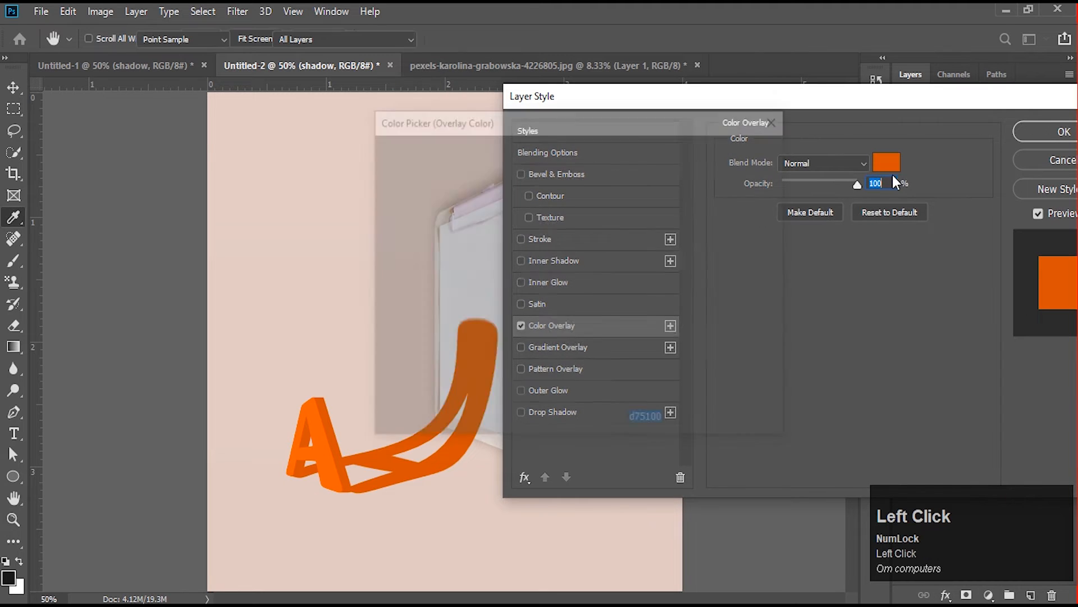
pyautogui.click(596, 319)
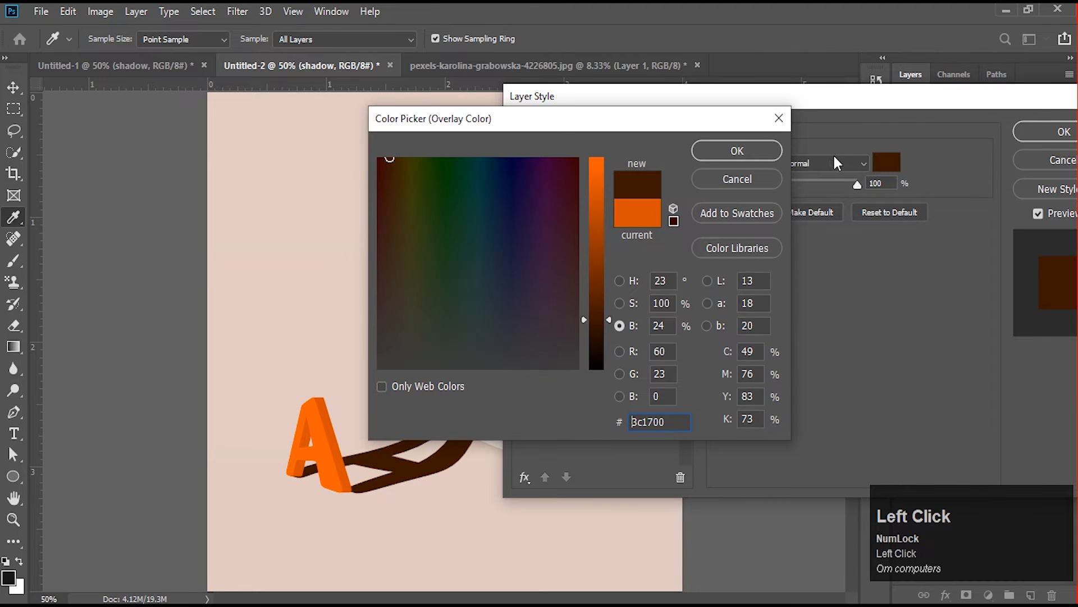
pyautogui.click(737, 151)
pyautogui.click(1029, 141)
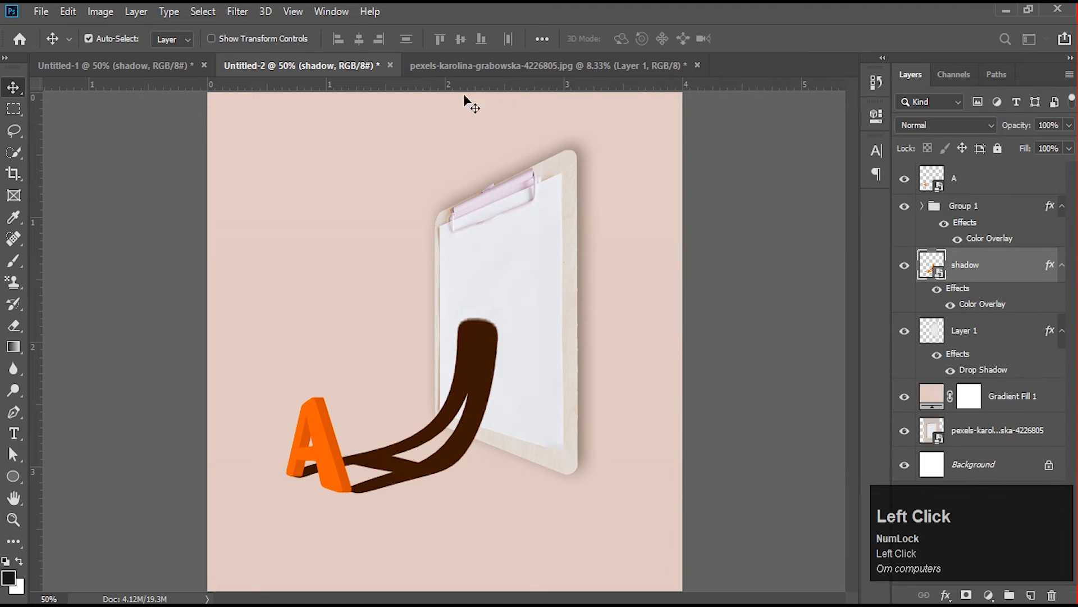
# - Apply a Gaussian Blur with a radius of 9.0 pixels to the shadow layer
pyautogui.click(237, 11)
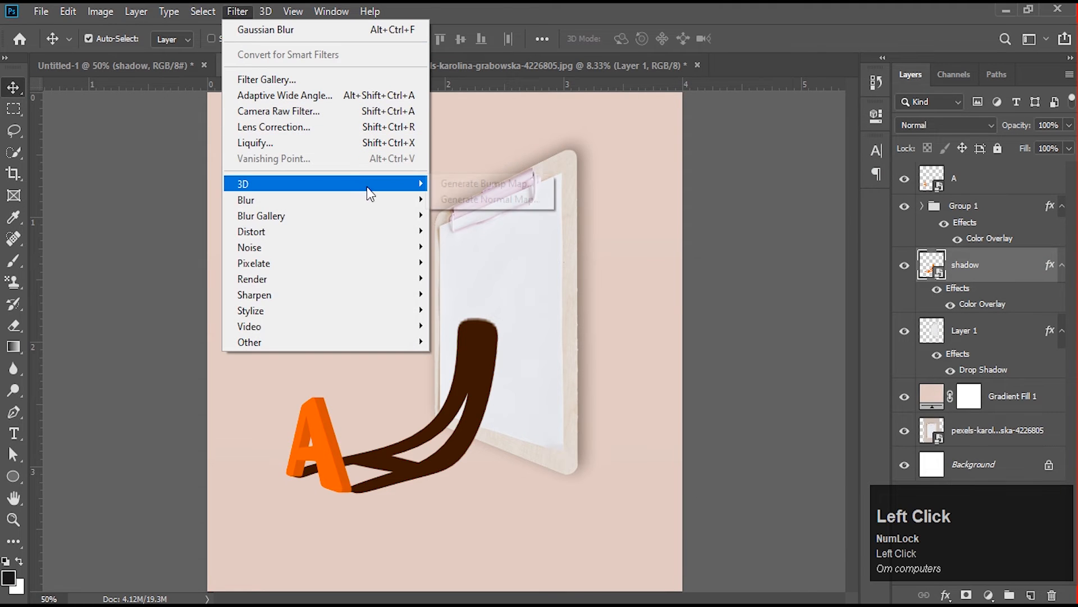
pyautogui.moveTo(410, 200)
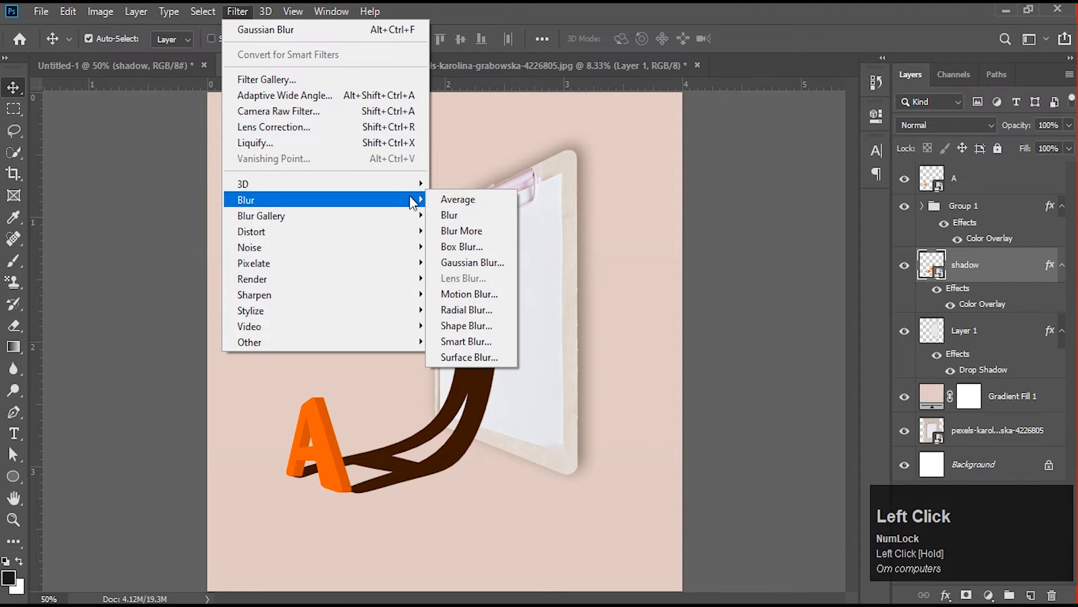
pyautogui.click(506, 261)
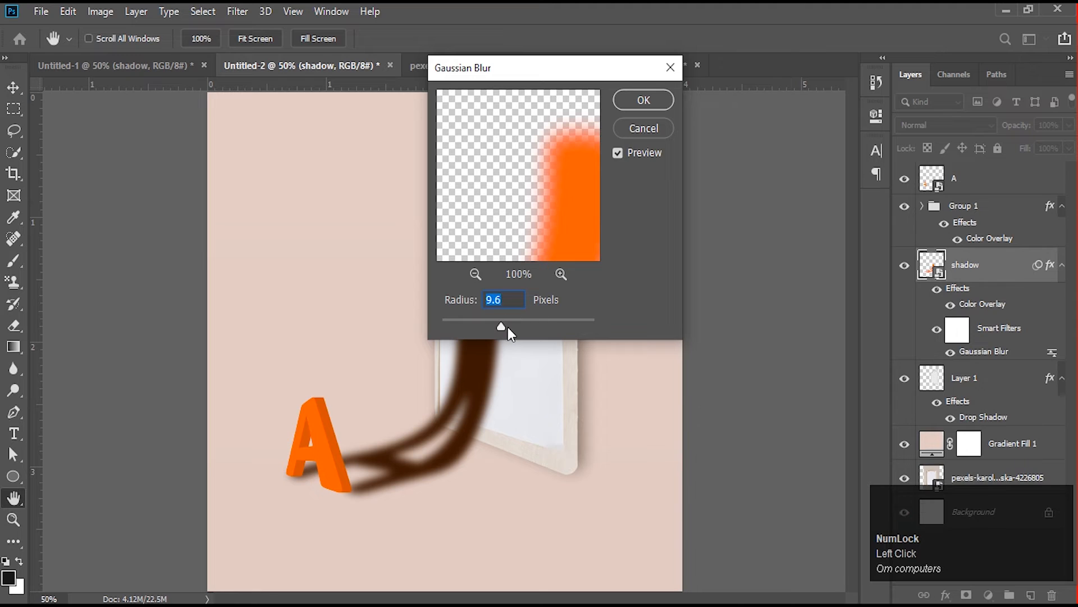
pyautogui.moveTo(508, 327); pyautogui.dragTo(499, 325)
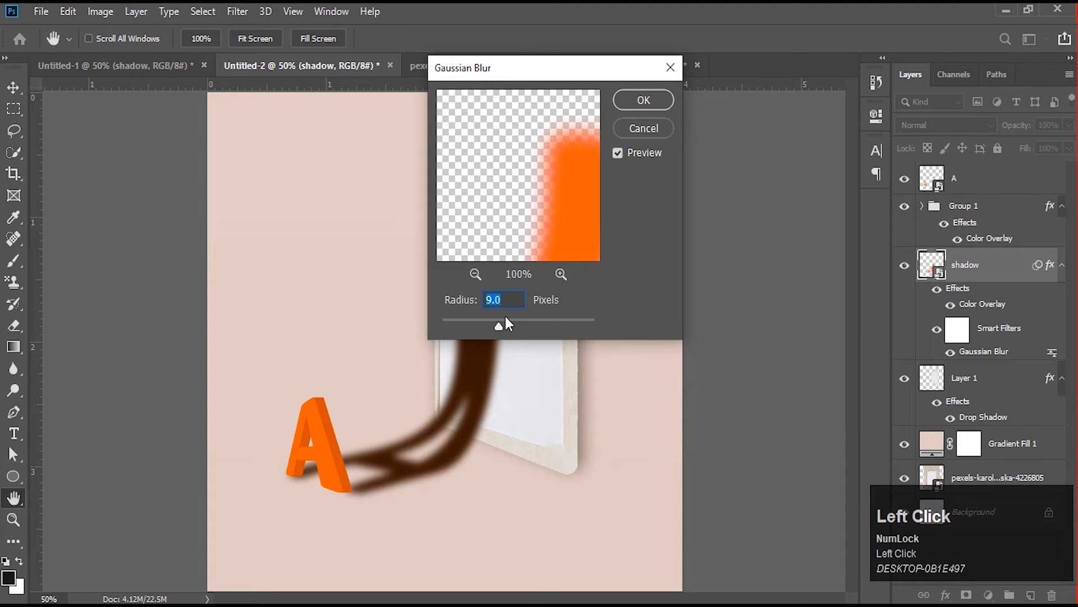
pyautogui.click(634, 99)
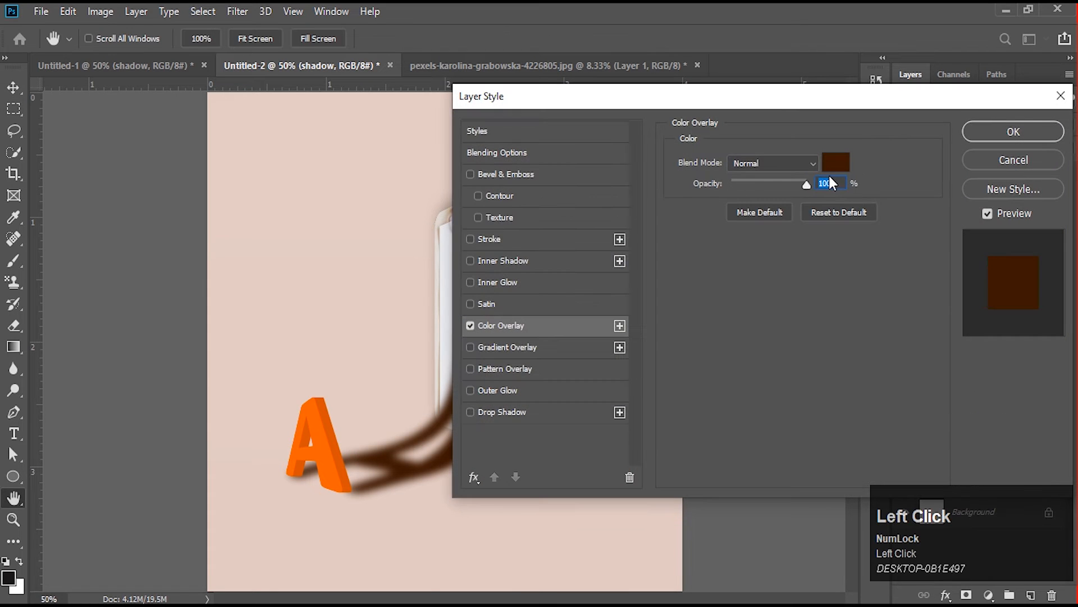
# - Darken the shadow layer's Color Overlay to a nearly black brown
pyautogui.click(835, 161)
pyautogui.click(598, 360)
pyautogui.click(755, 152)
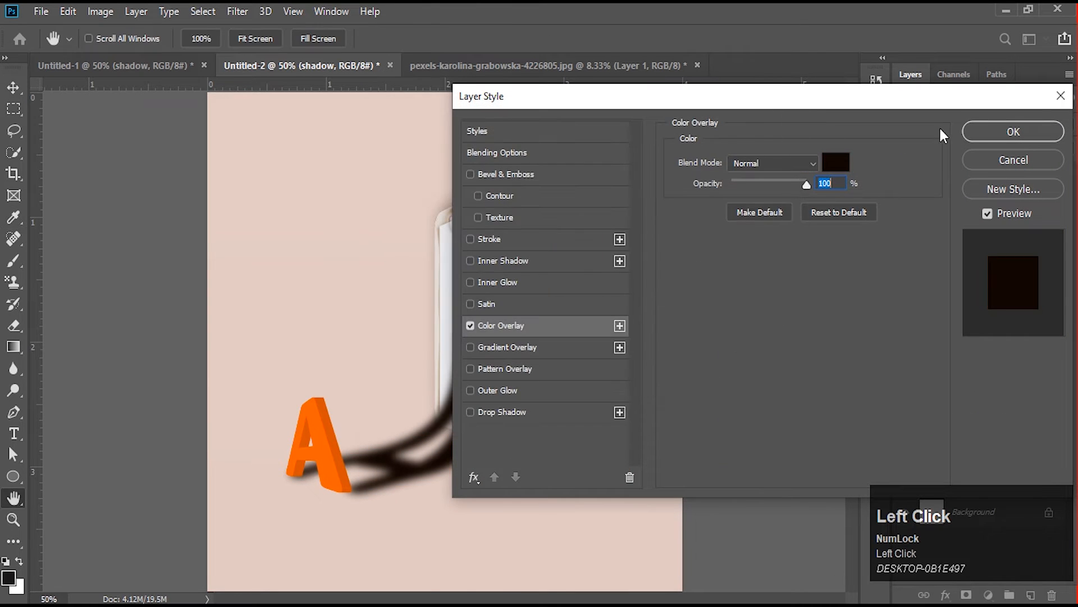
pyautogui.click(979, 129)
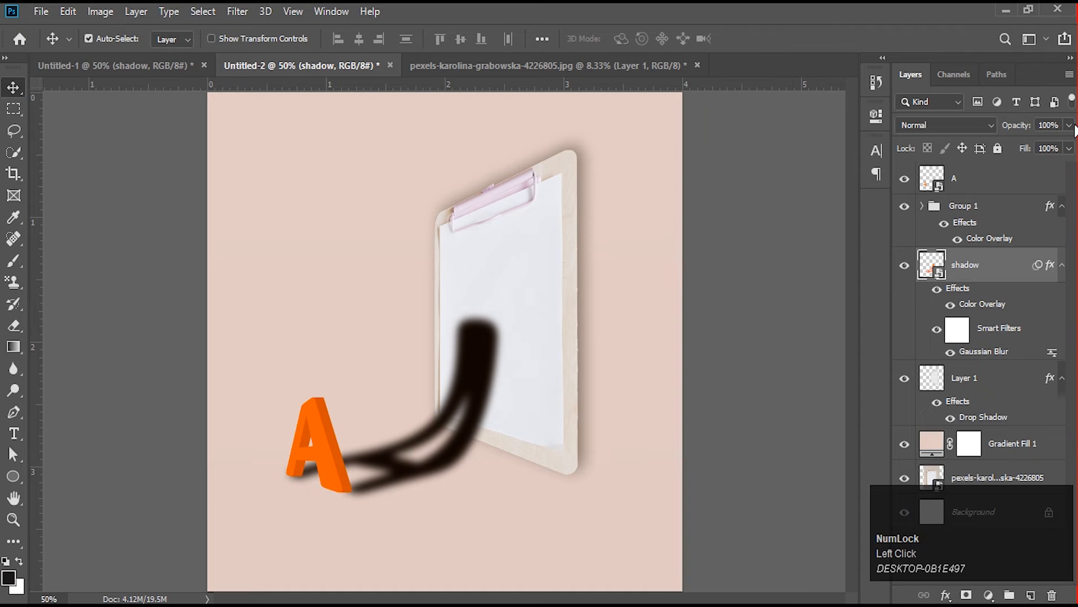
# - Reduce the opacity of the shadow layer to 47%
pyautogui.click(1048, 125)
pyautogui.click(1069, 125)
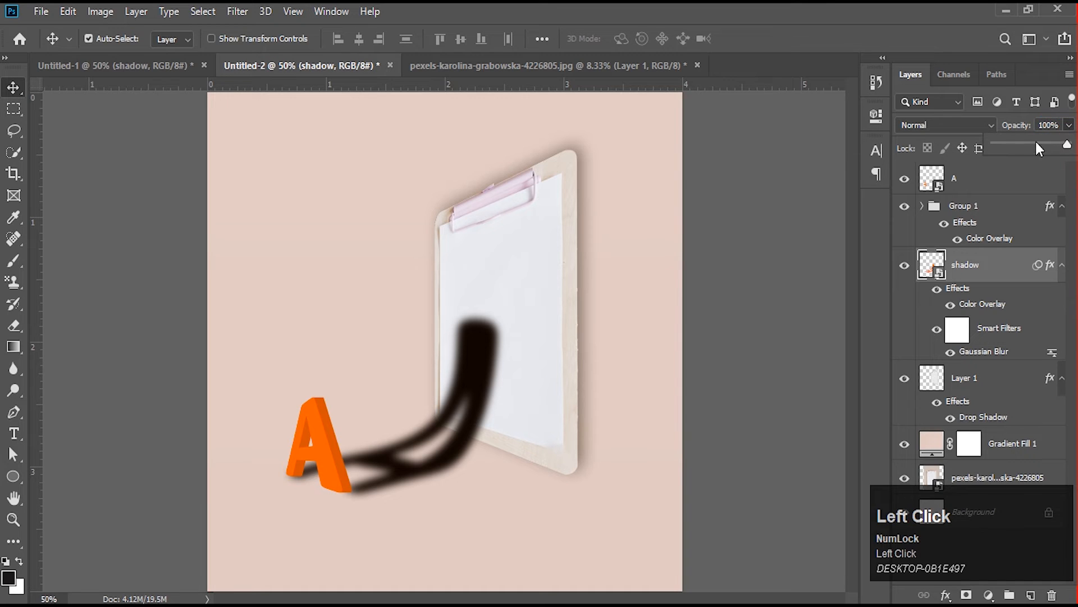
pyautogui.click(1036, 143)
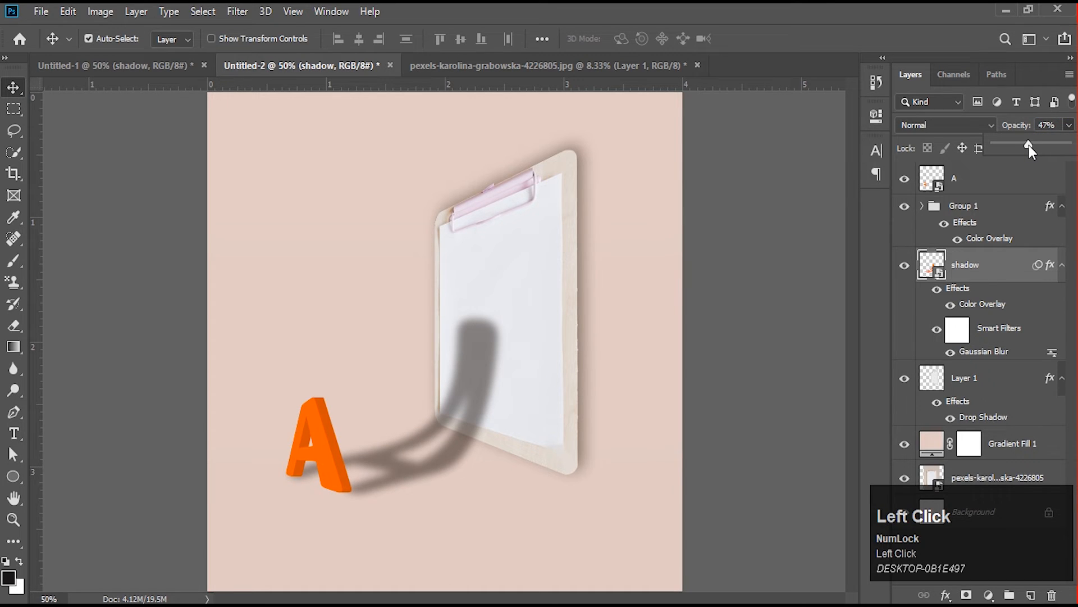
pyautogui.click(789, 368)
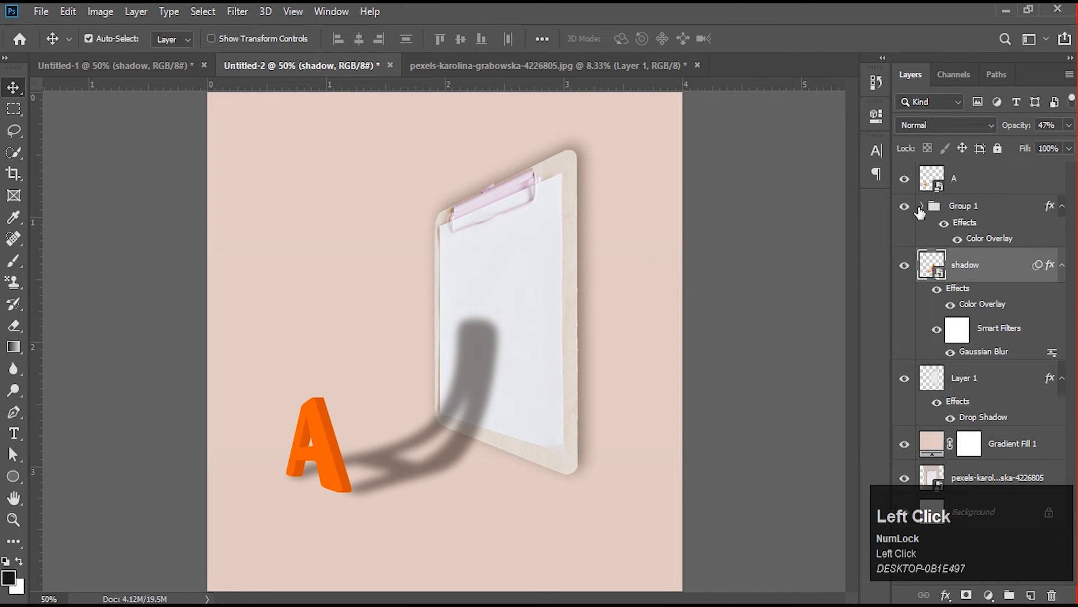
# - Add an Inner Glow to the A layer in pale cream, e9e4c6, with a size of 9 px
pyautogui.click(948, 186)
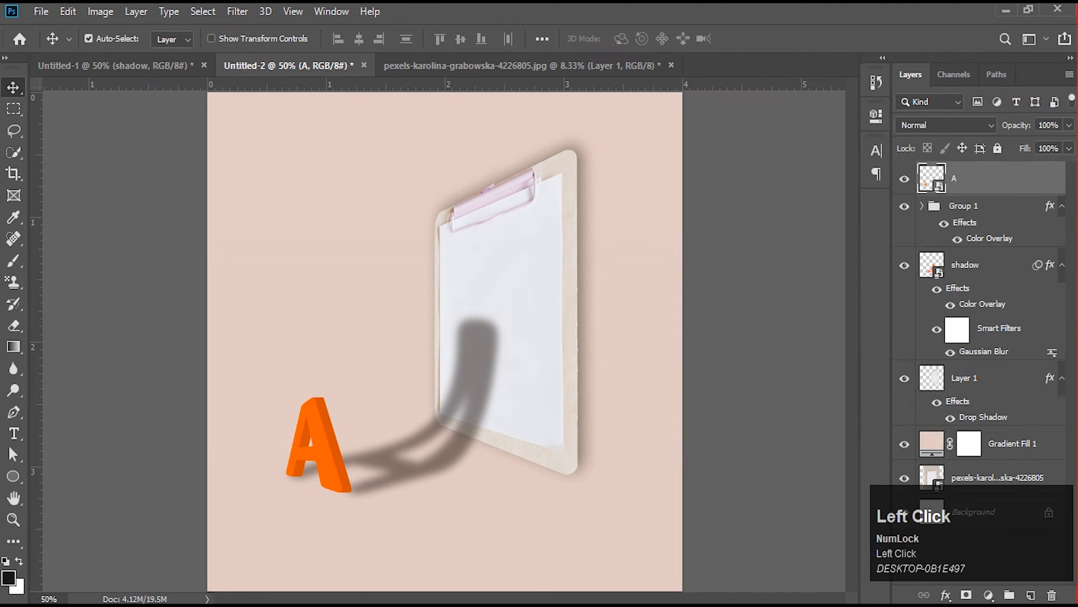
pyautogui.click(946, 595)
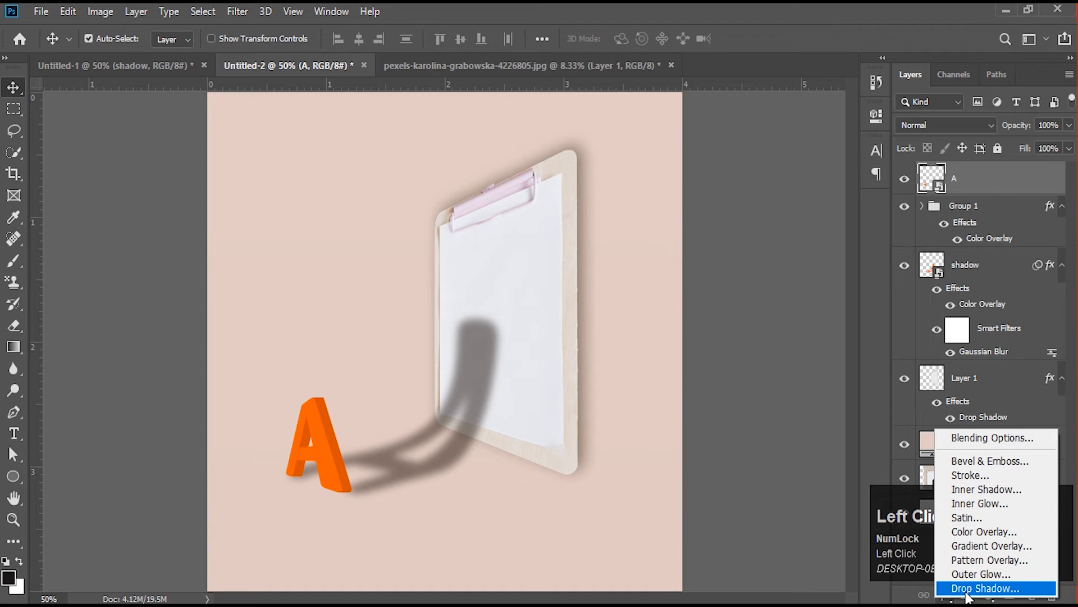
pyautogui.click(975, 502)
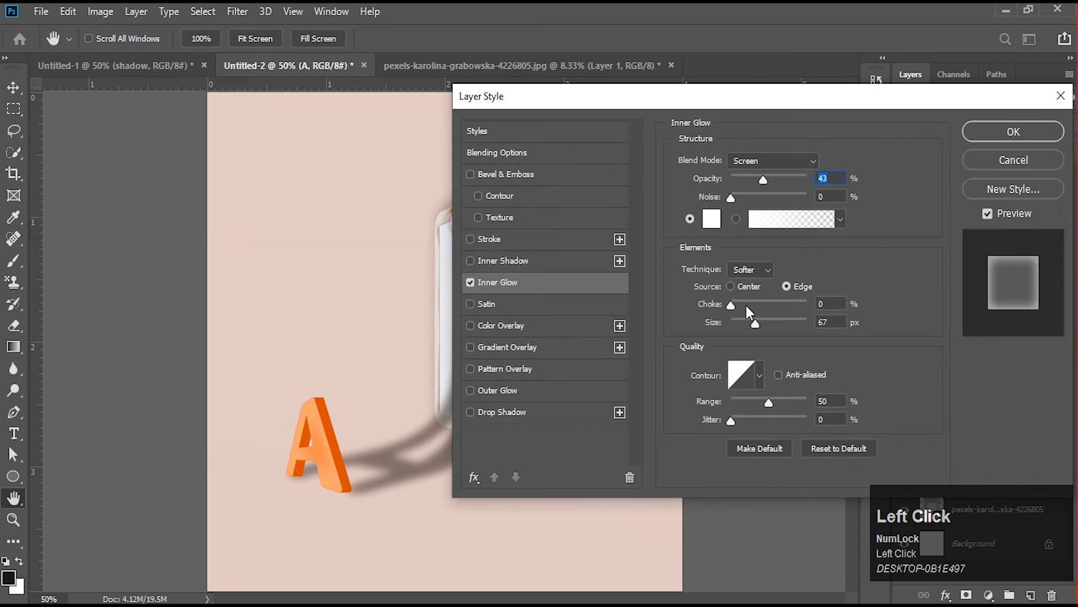
pyautogui.moveTo(755, 322); pyautogui.dragTo(743, 321)
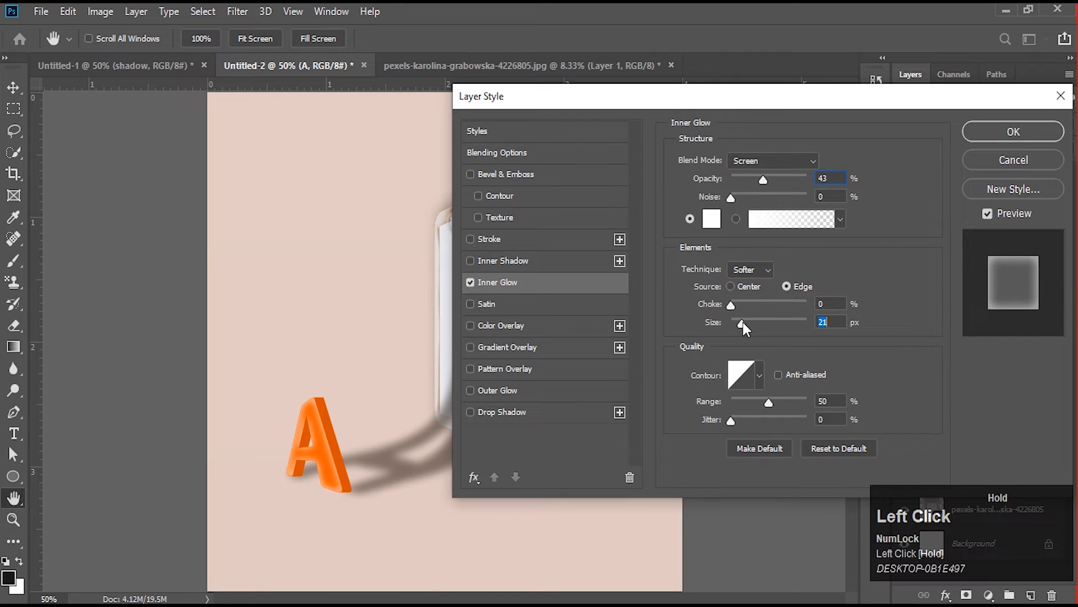
pyautogui.click(711, 219)
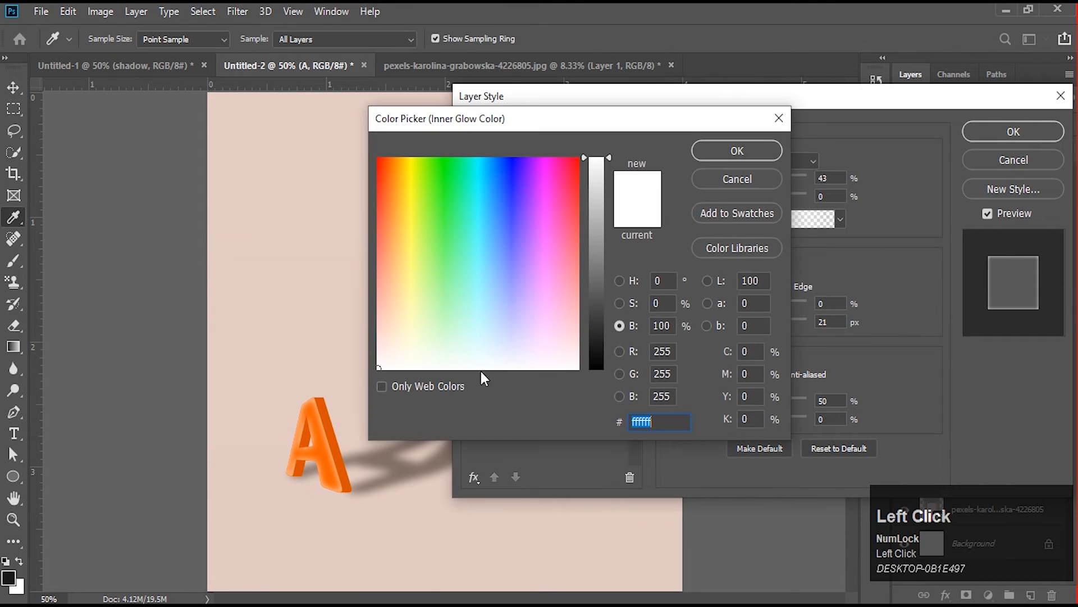
pyautogui.click(335, 357)
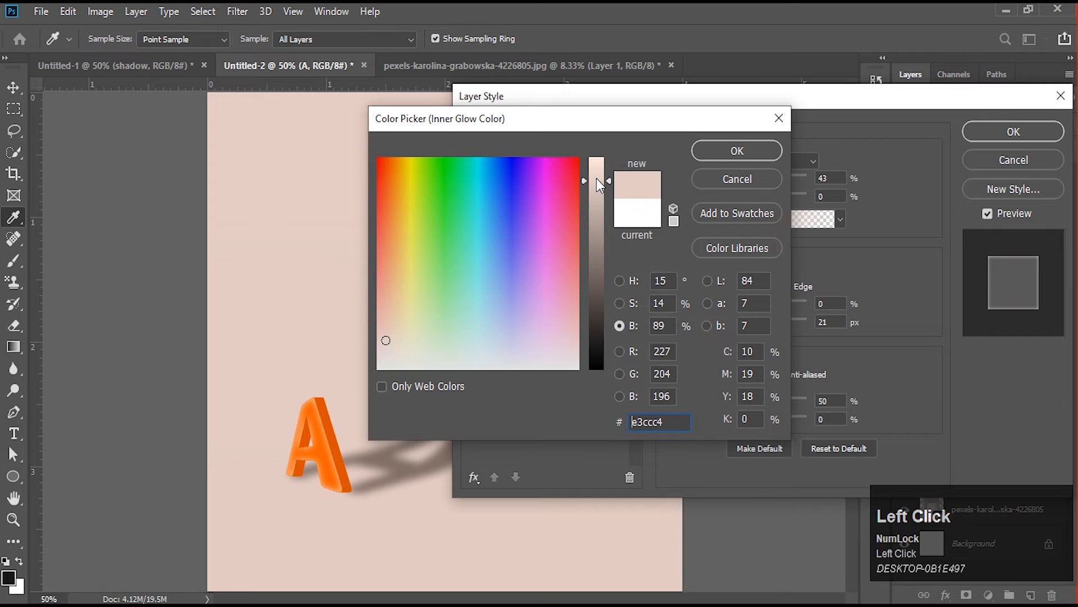
pyautogui.click(596, 176)
pyautogui.click(405, 338)
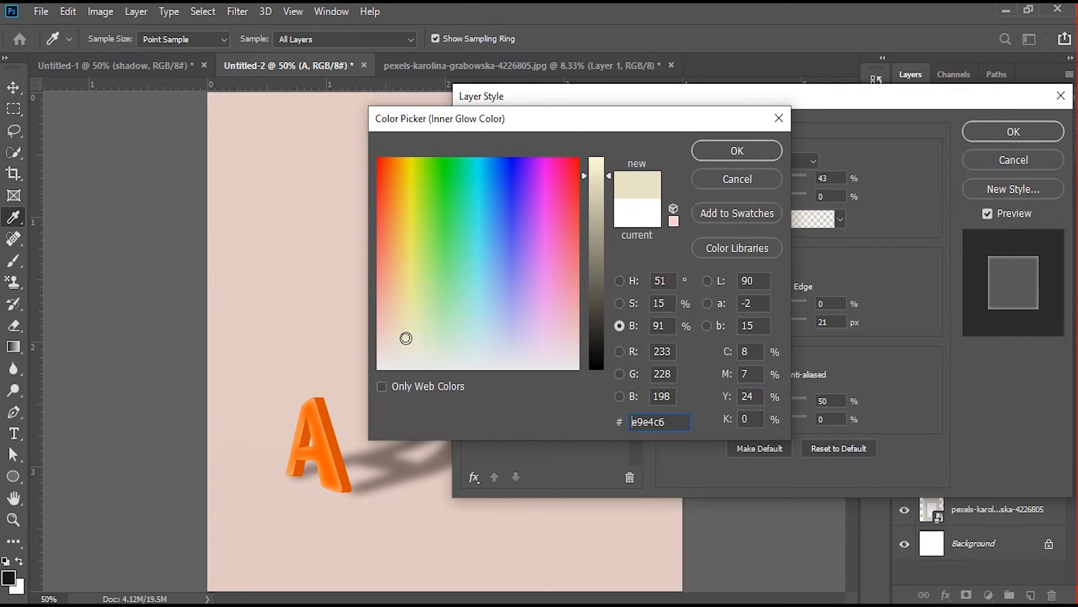
pyautogui.click(747, 156)
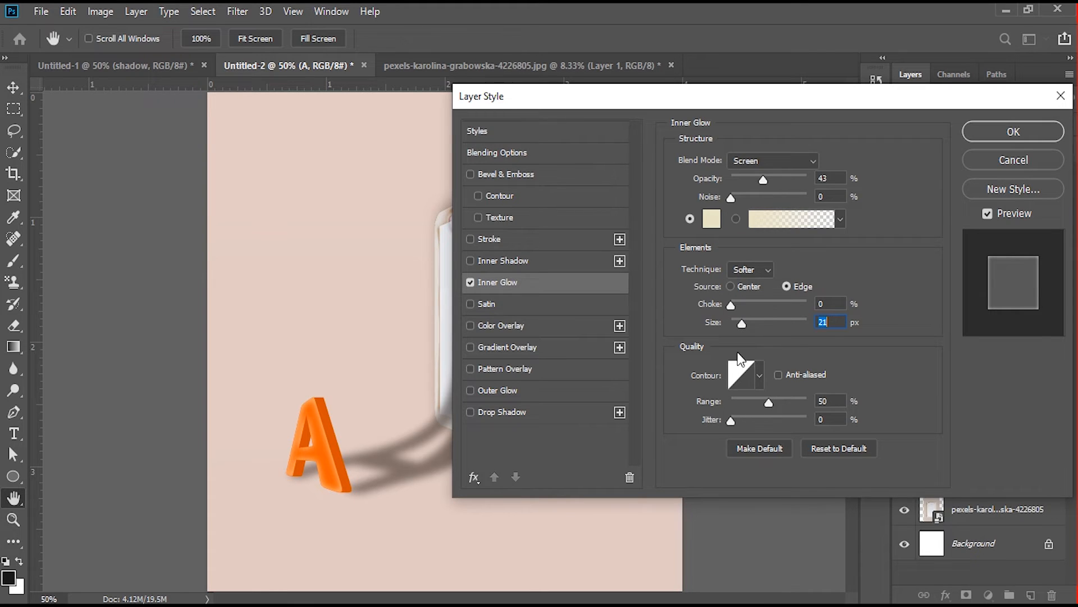
pyautogui.click(737, 323)
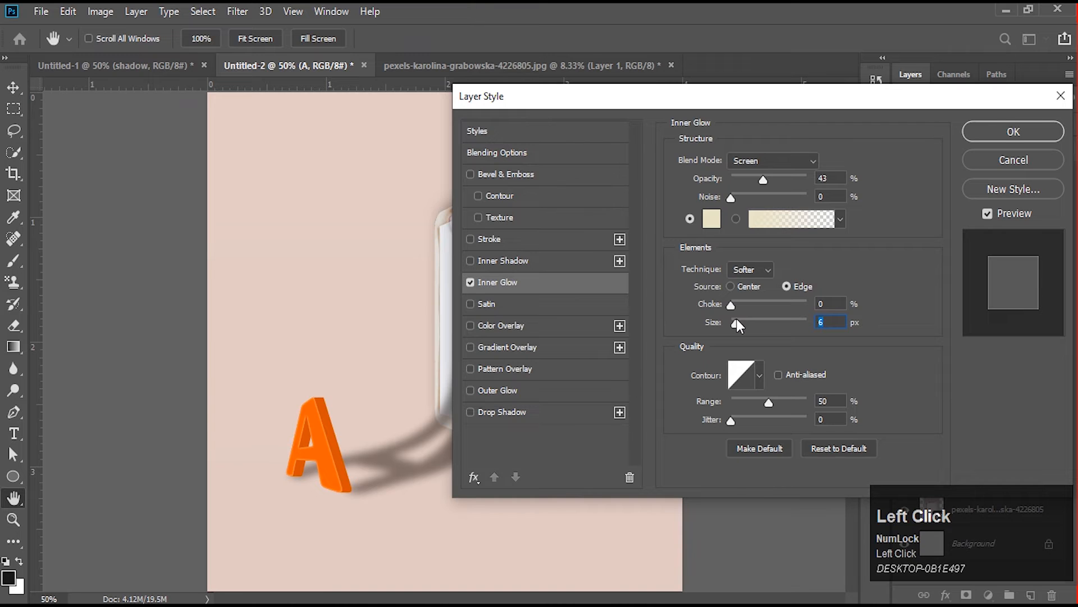
pyautogui.moveTo(736, 319); pyautogui.dragTo(738, 321)
# - Enable an Outer Glow on the letter A with a size of 35 px
pyautogui.click(471, 389)
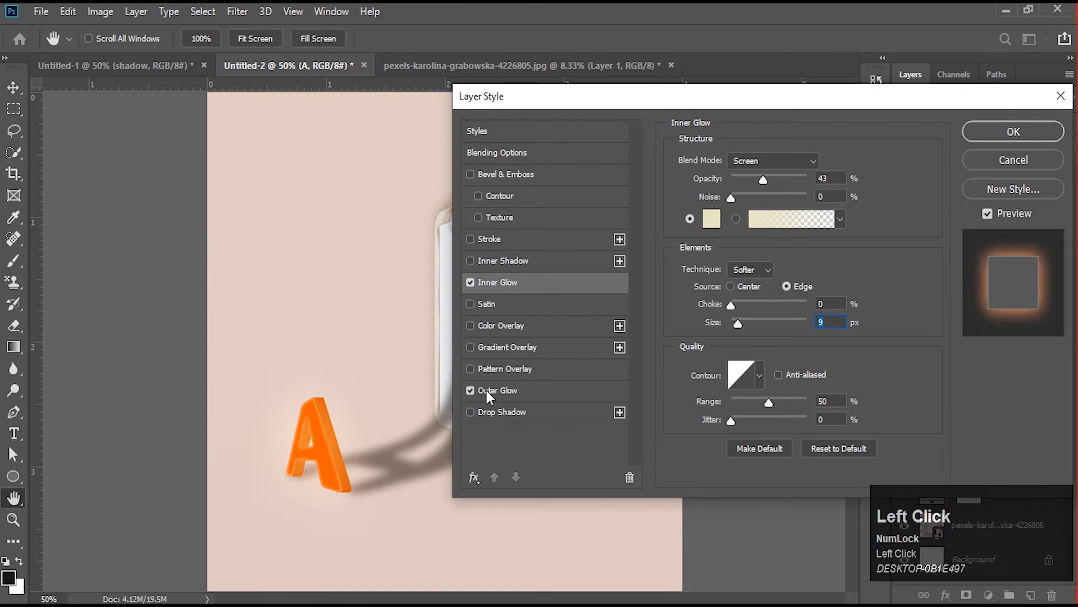
pyautogui.click(487, 390)
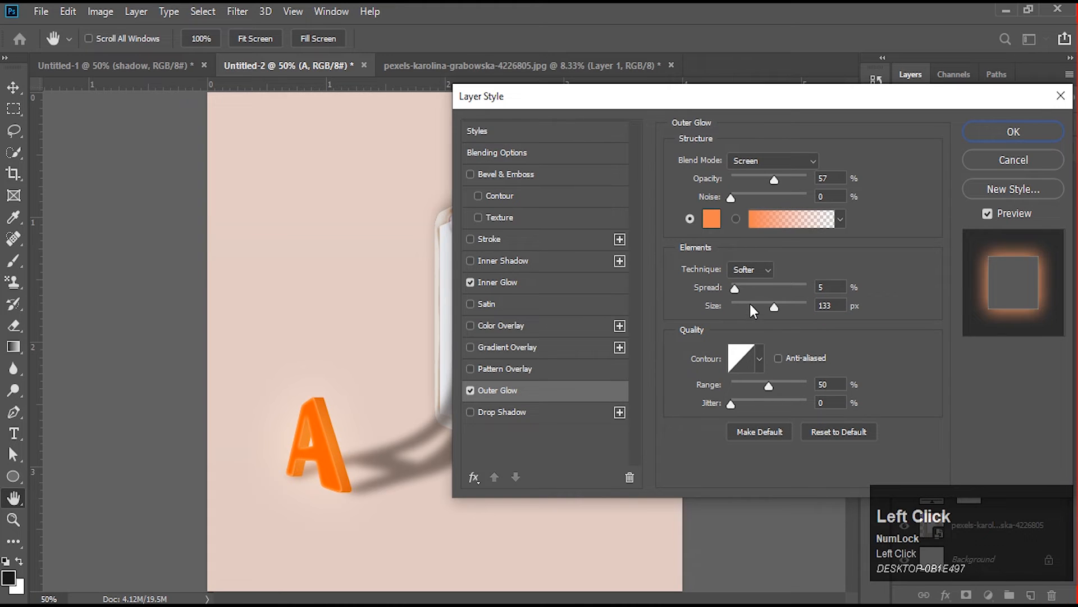
pyautogui.moveTo(738, 305); pyautogui.dragTo(749, 305)
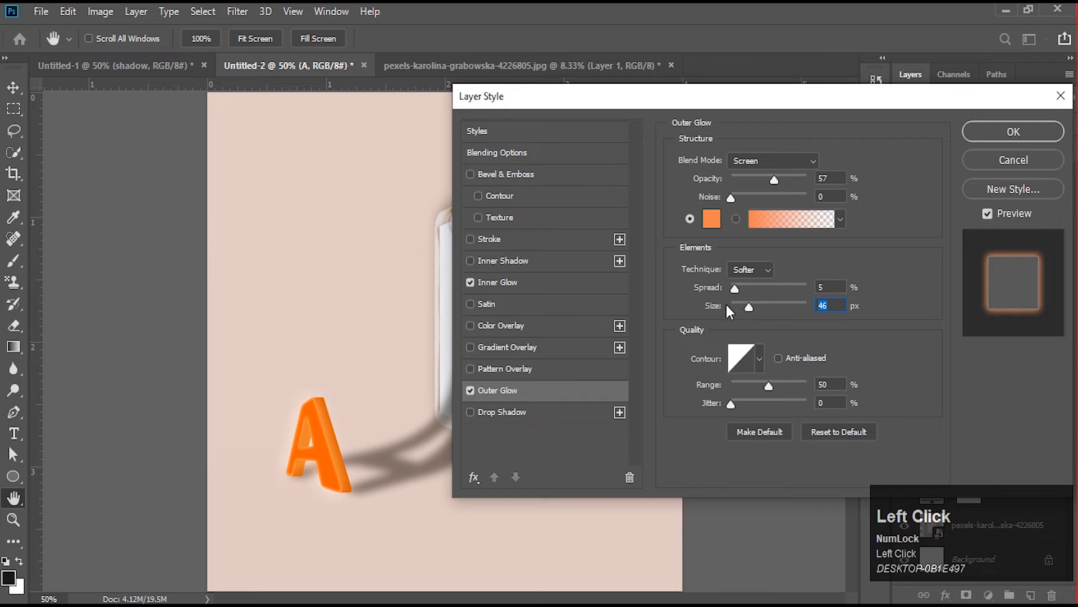
pyautogui.click(747, 304)
# - Set the letter's Outer Glow color to ff6000 and its spread to 0%, and apply the layer style
pyautogui.click(712, 218)
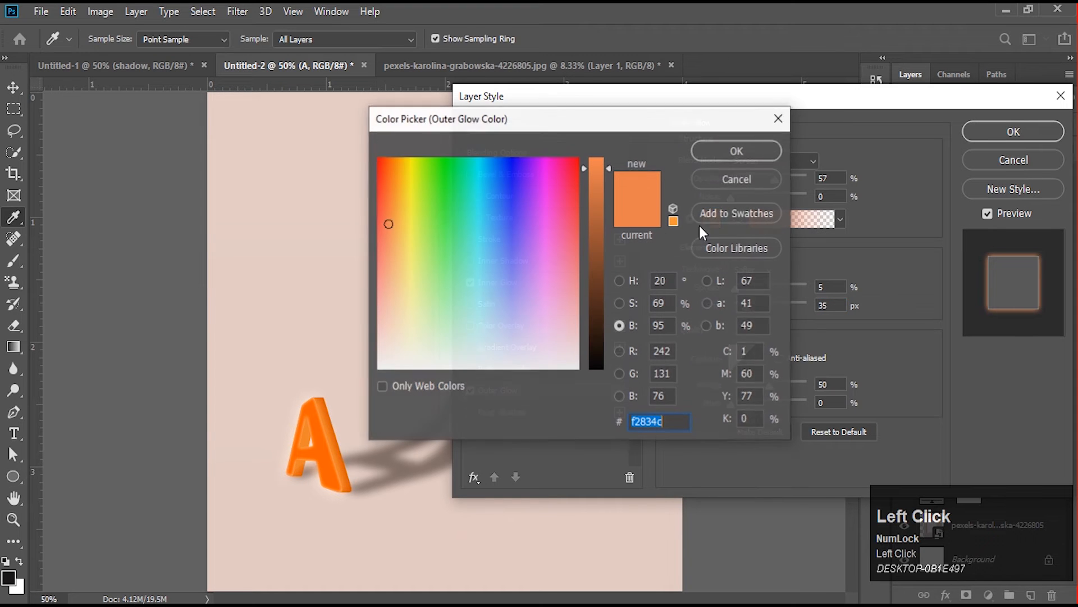
pyautogui.write('ff6000')
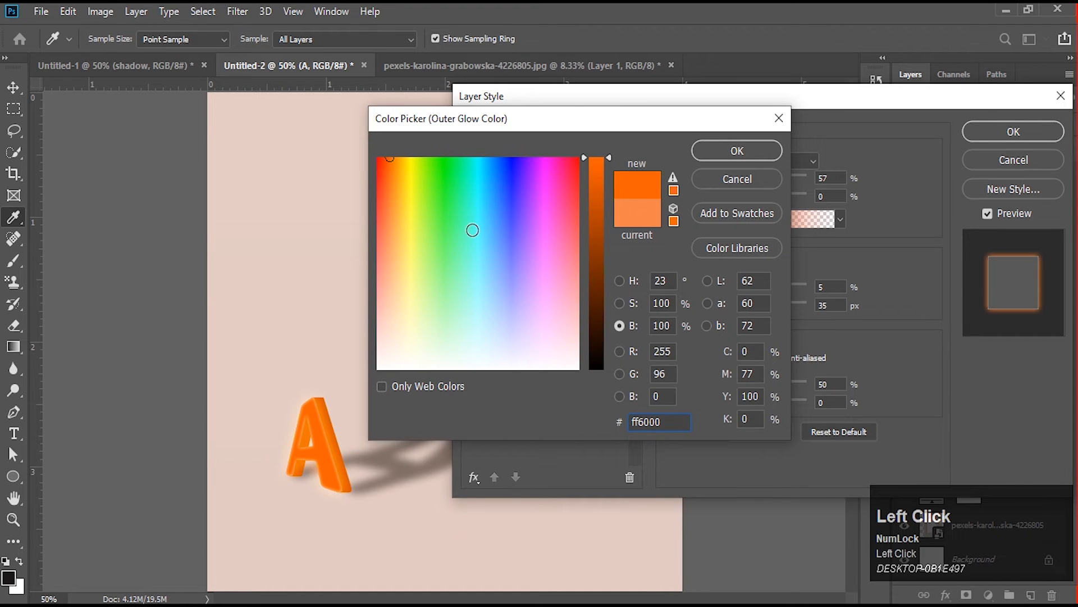
pyautogui.click(737, 150)
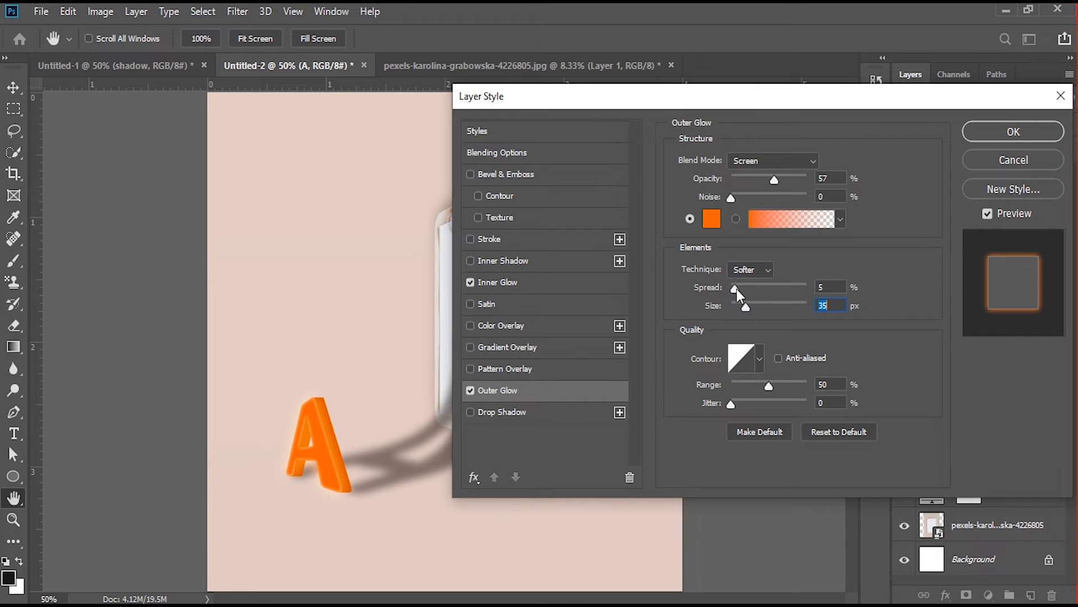
pyautogui.moveTo(735, 288)
pyautogui.mouseDown()
pyautogui.moveTo(780, 288)
pyautogui.moveTo(753, 288)
pyautogui.mouseUp()
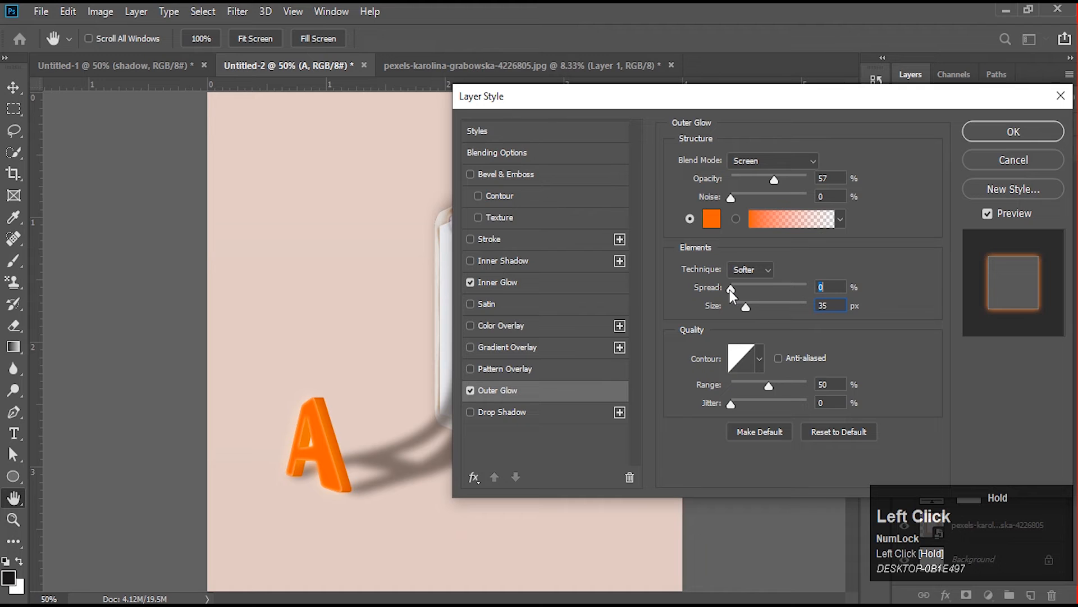
pyautogui.moveTo(730, 290); pyautogui.dragTo(730, 290)
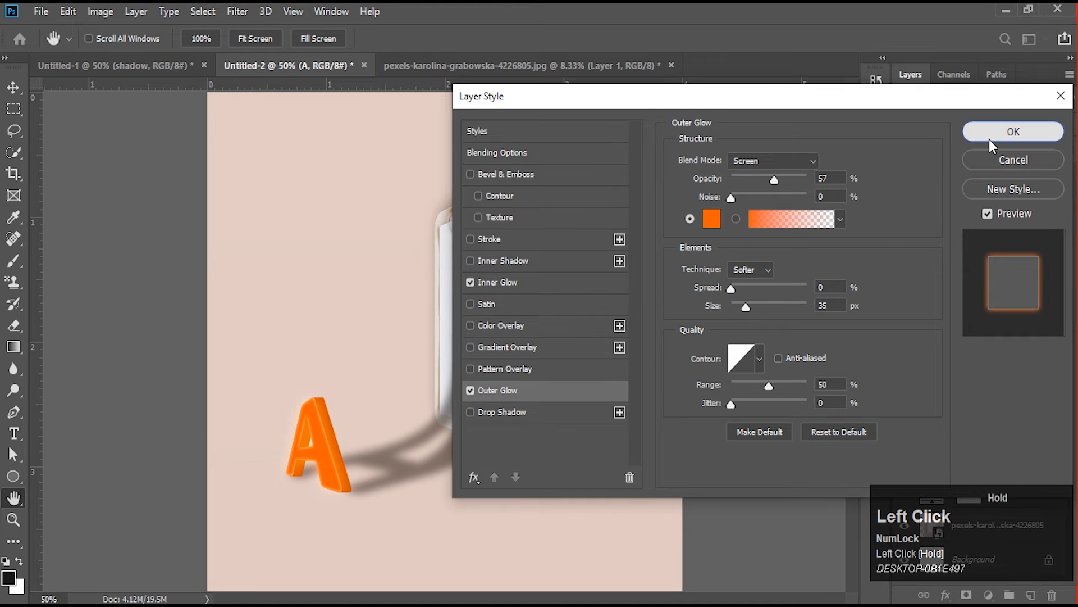
pyautogui.click(989, 139)
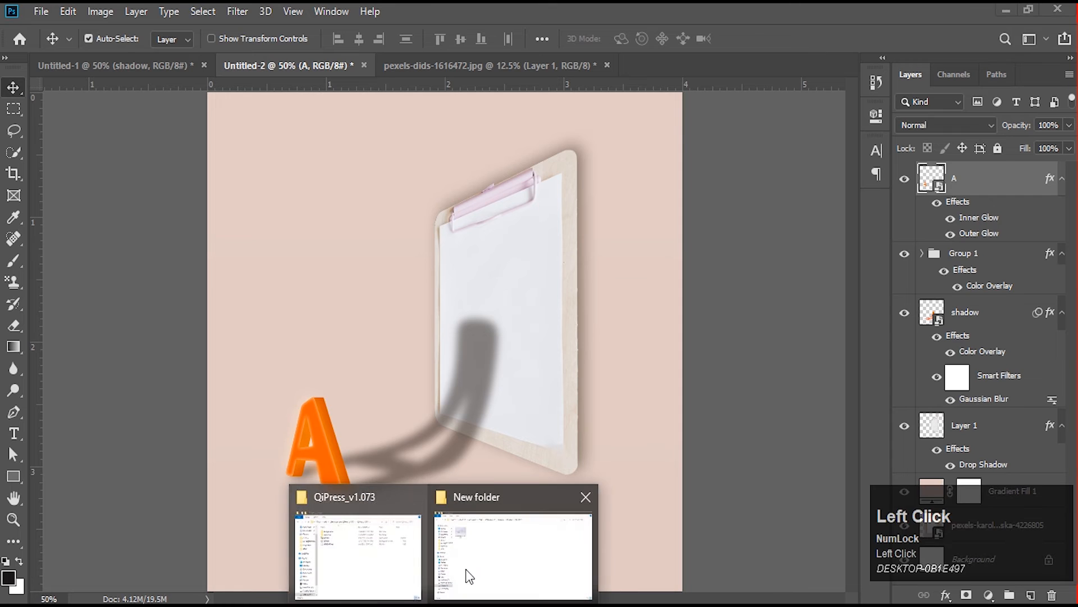
# - Place the light bulb photo pexels-dids-1616472 from its folder, scaled to about 1.56%, just left of the letter A at the canvas edge
pyautogui.click(472, 494)
pyautogui.click(181, 148)
pyautogui.moveTo(181, 148); pyautogui.dragTo(547, 465)
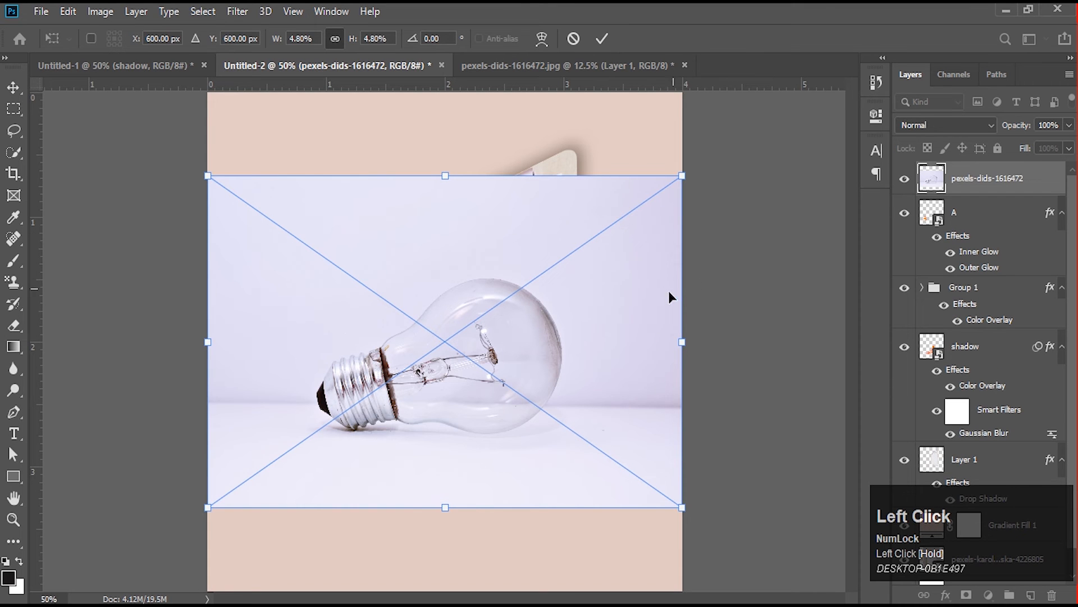
pyautogui.moveTo(574, 360); pyautogui.dragTo(511, 424)
pyautogui.moveTo(623, 409); pyautogui.dragTo(290, 474)
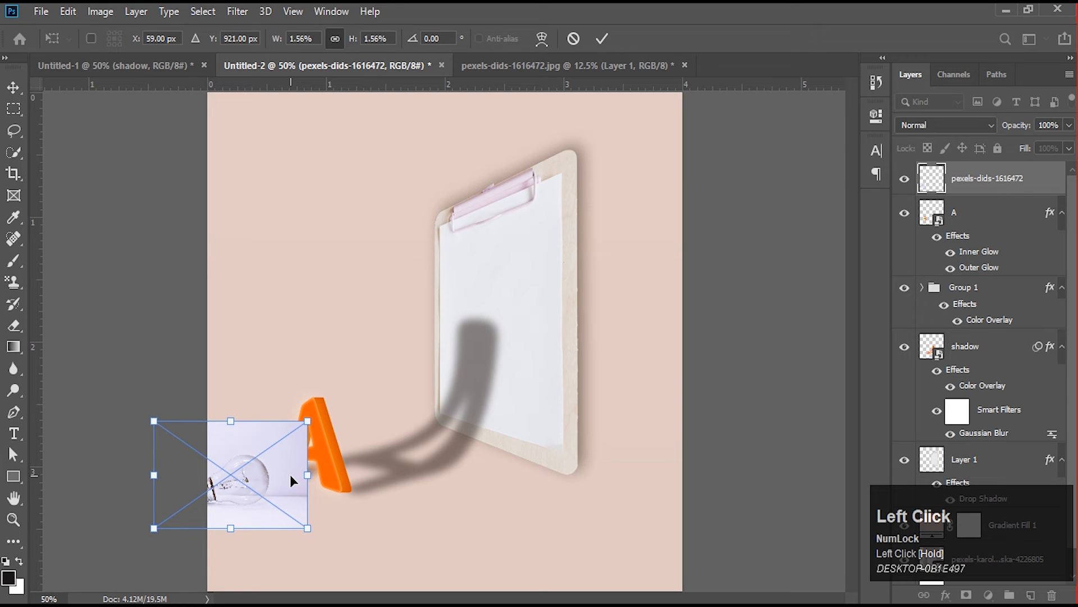
pyautogui.click(277, 483)
pyautogui.doubleClick(278, 483)
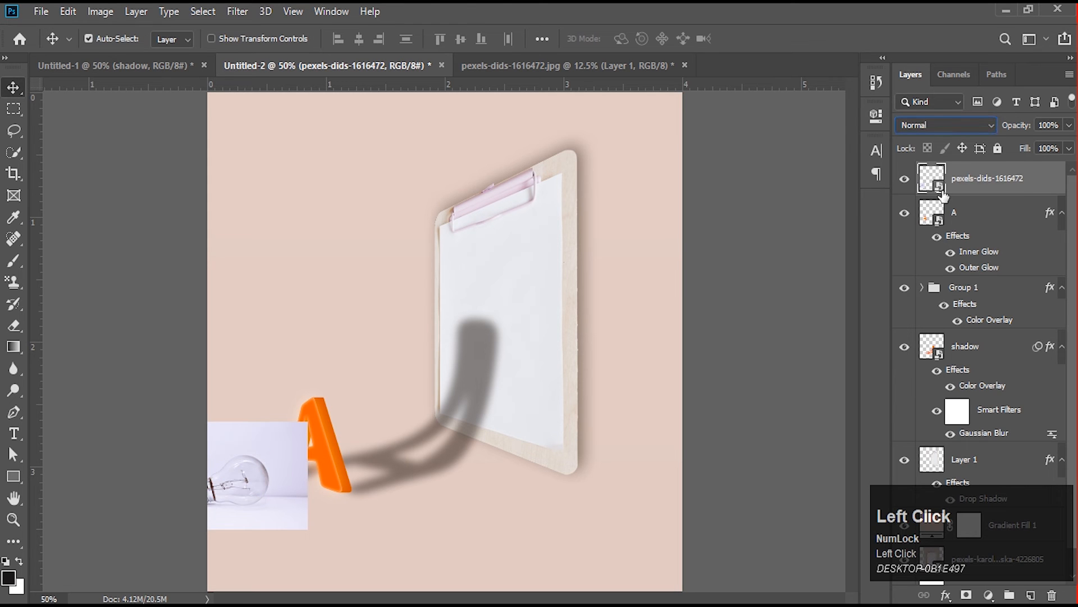
# - Rasterize the placed bulb photo layer and select the bulb with Select Subject
pyautogui.rightClick(962, 191)
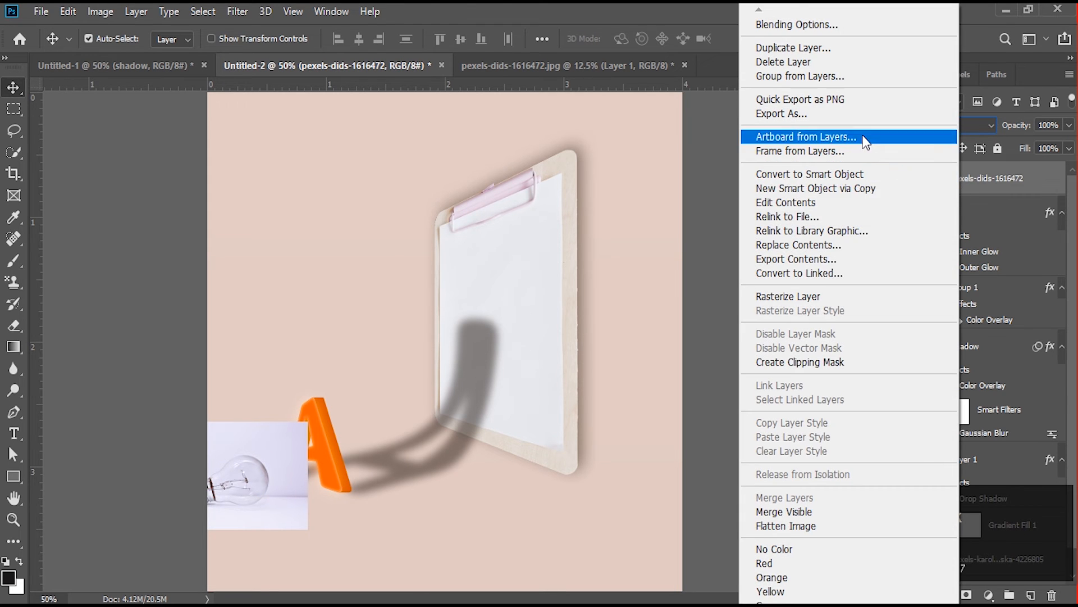
pyautogui.click(903, 296)
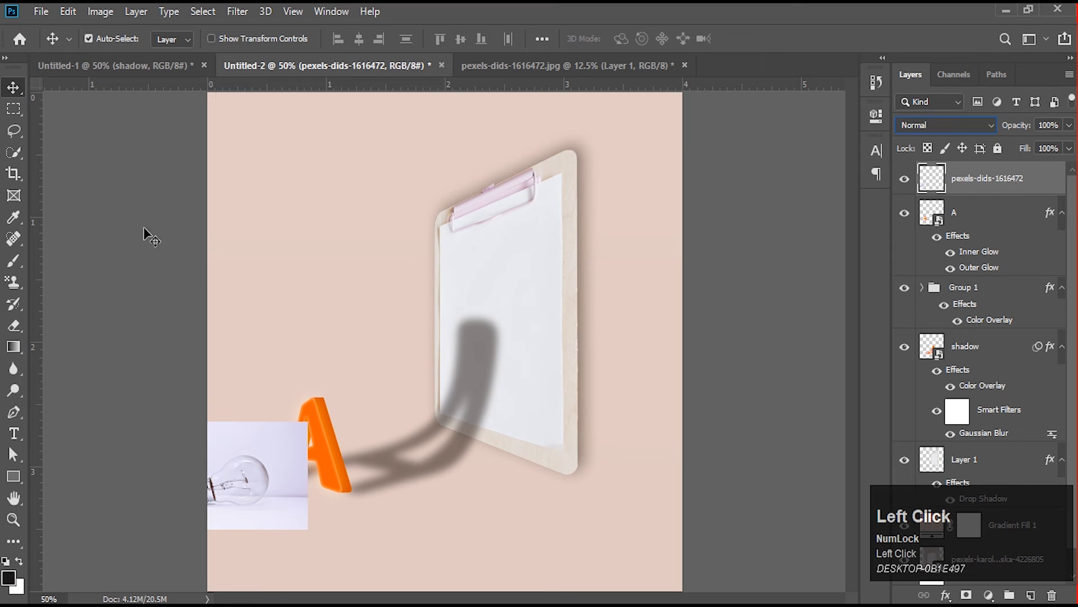
pyautogui.click(14, 152)
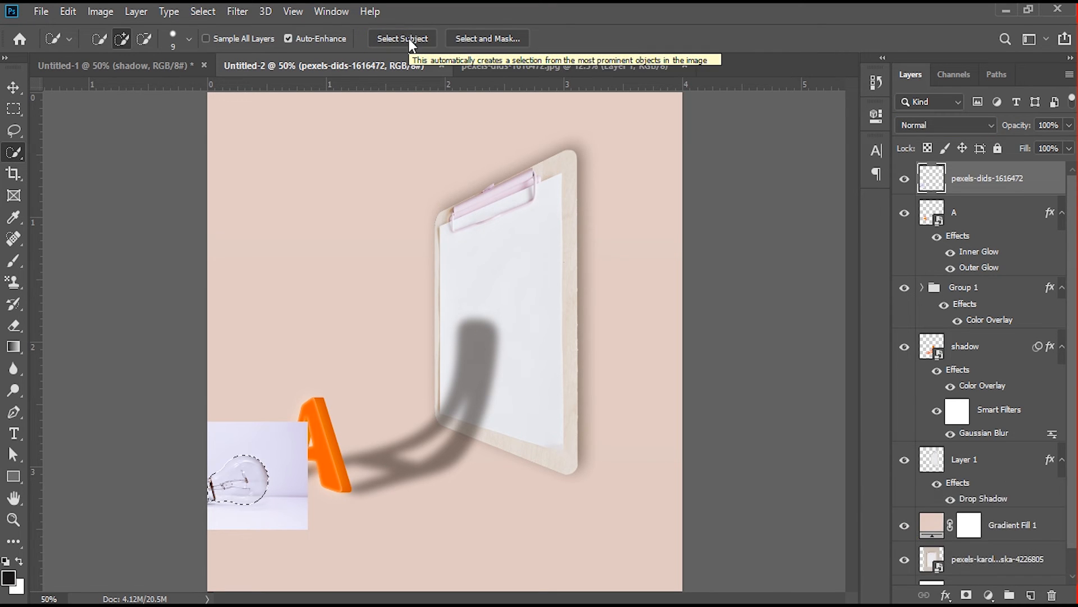
# - Copy the selected bulb to a new layer and delete the original bulb photo layer
pyautogui.hotkey('ctrl', 'j')
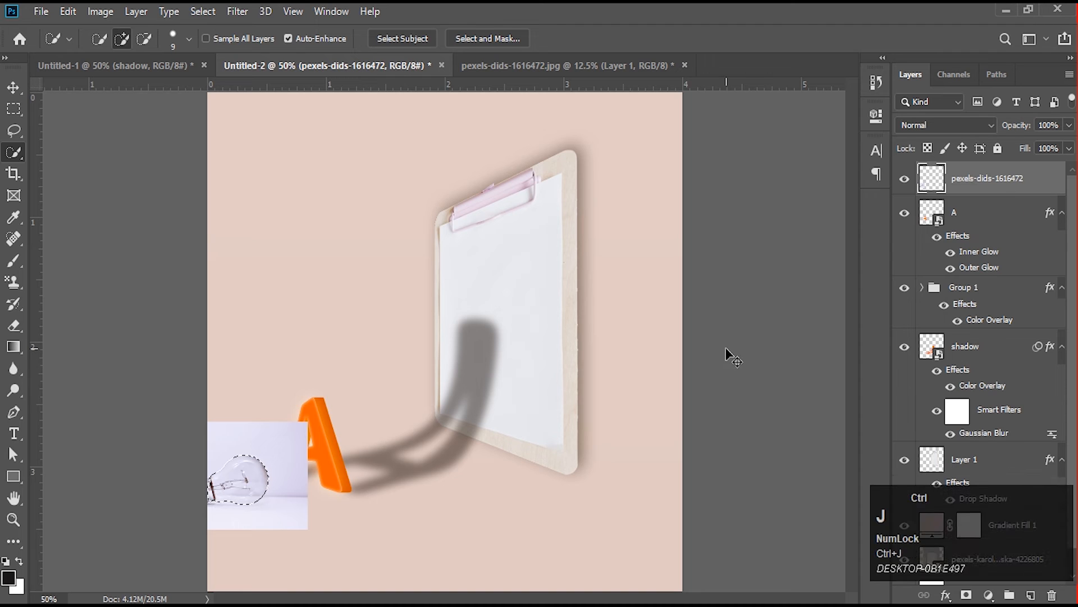
pyautogui.click(972, 224)
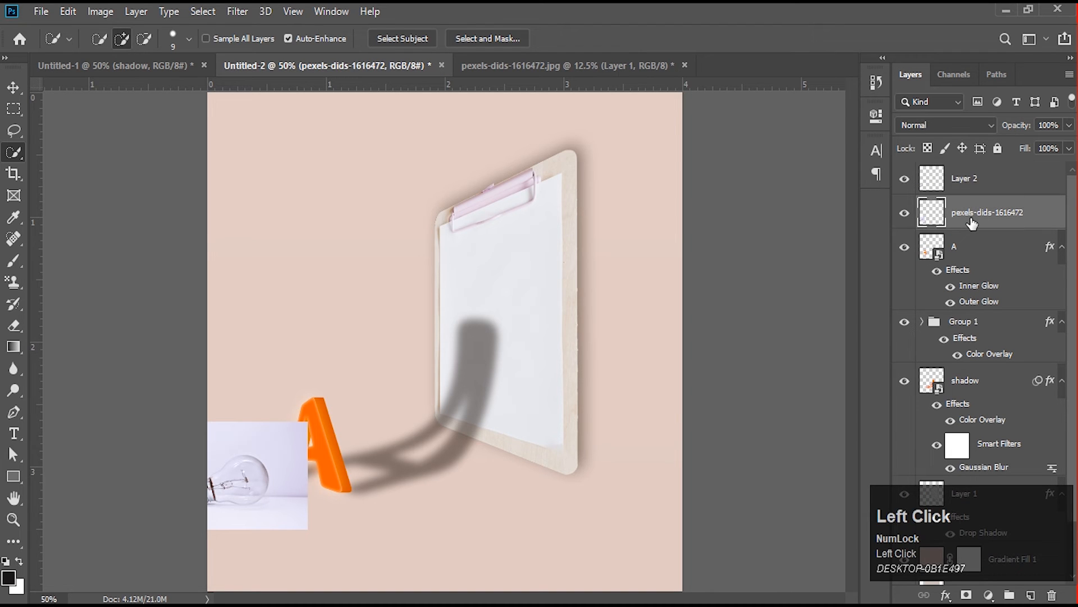
pyautogui.press('Delete')
# - Set the blend mode of the cut-out bulb layer to Divide
pyautogui.click(973, 179)
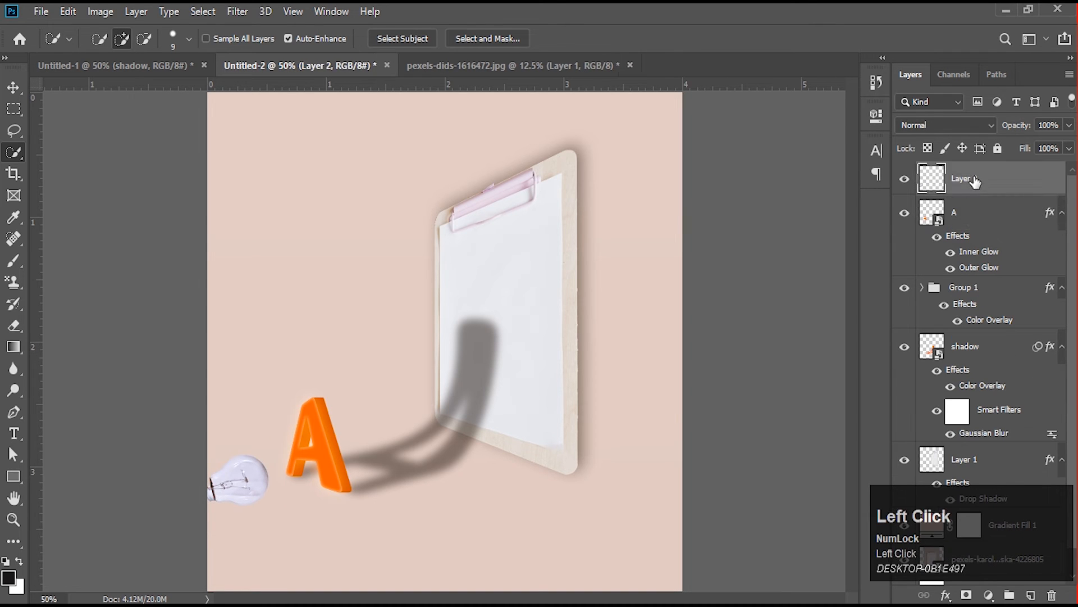
pyautogui.click(979, 125)
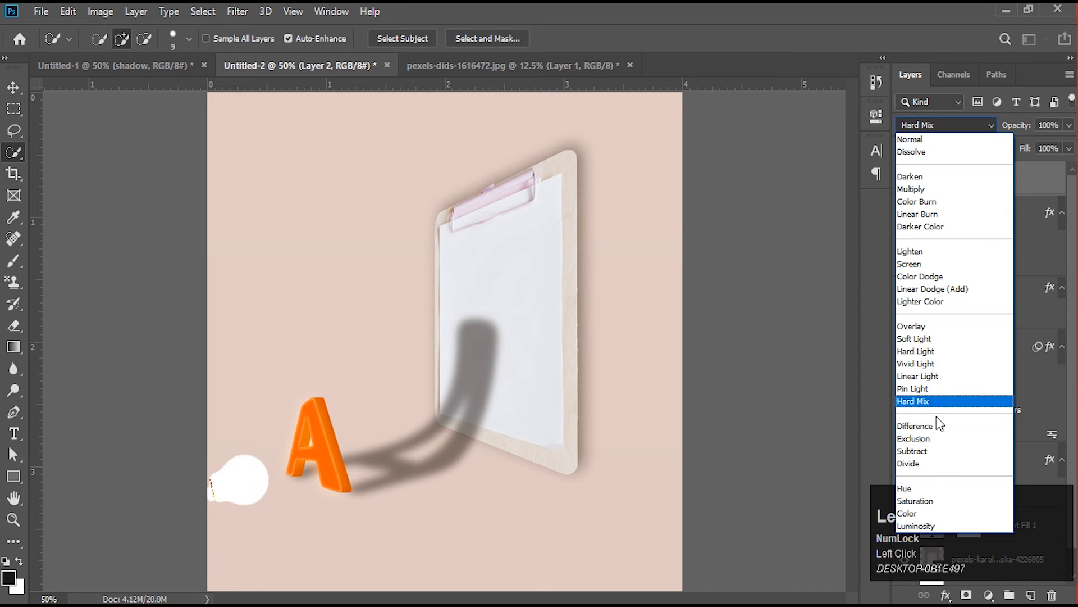
pyautogui.click(933, 463)
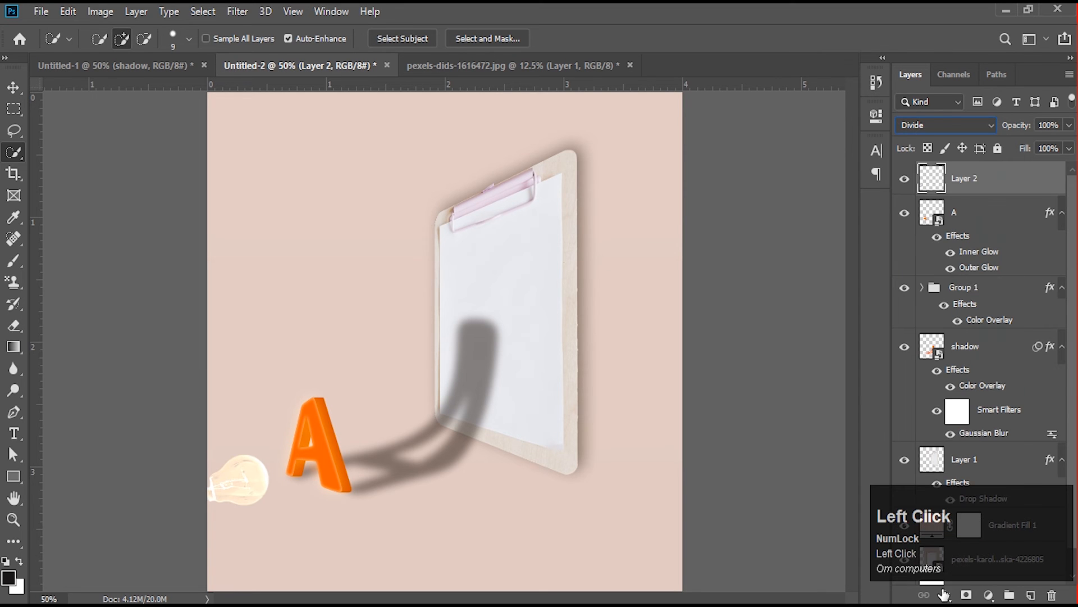
# - Add an Outer Glow to the cut-out bulb layer with colour #fffca3 and a size of 136 px
pyautogui.click(946, 596)
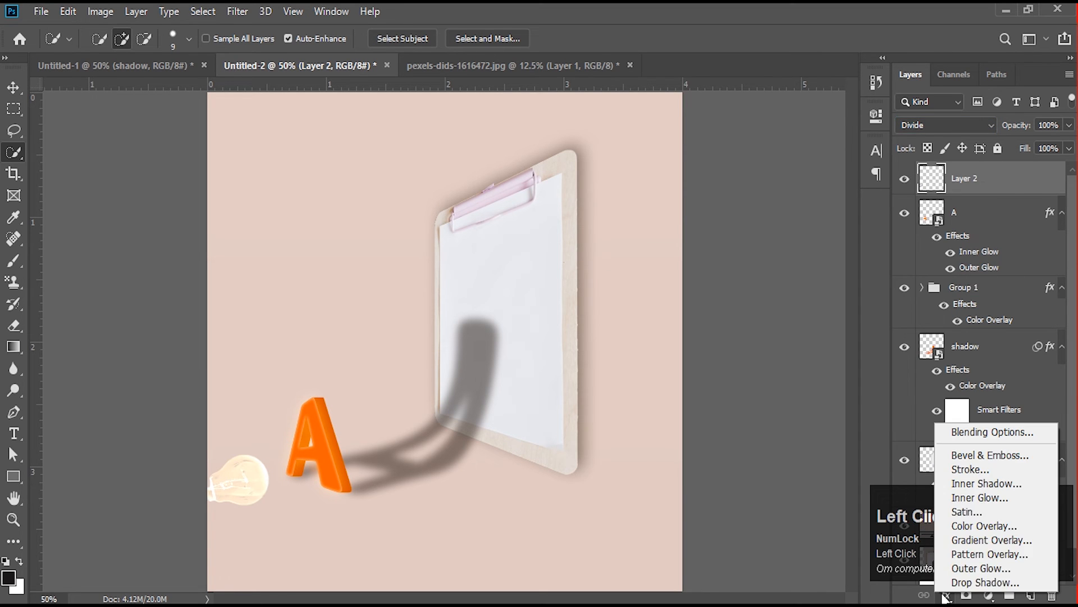
pyautogui.click(995, 567)
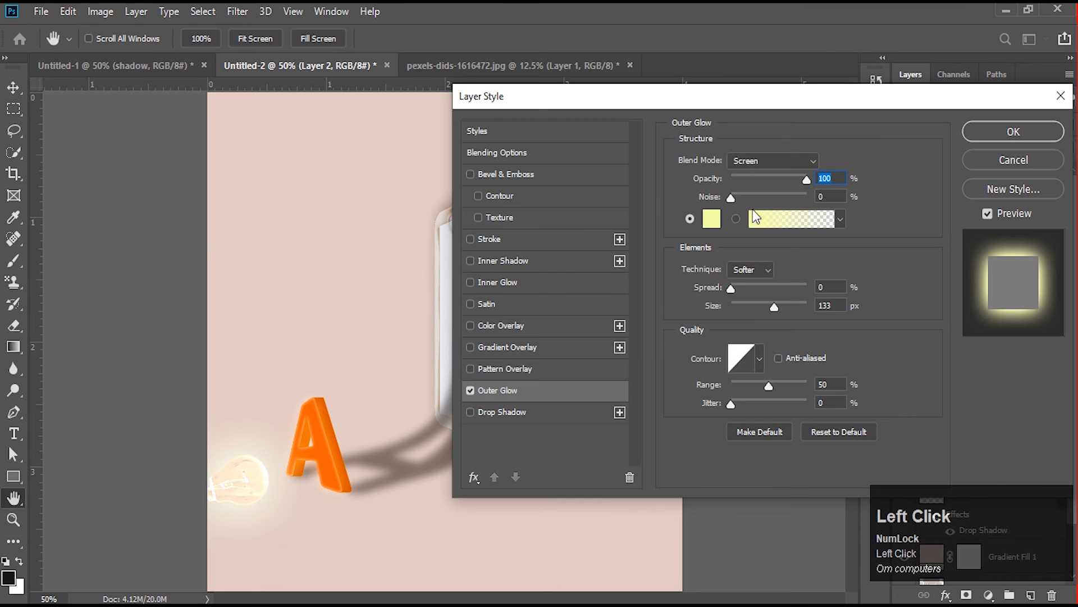
pyautogui.click(712, 218)
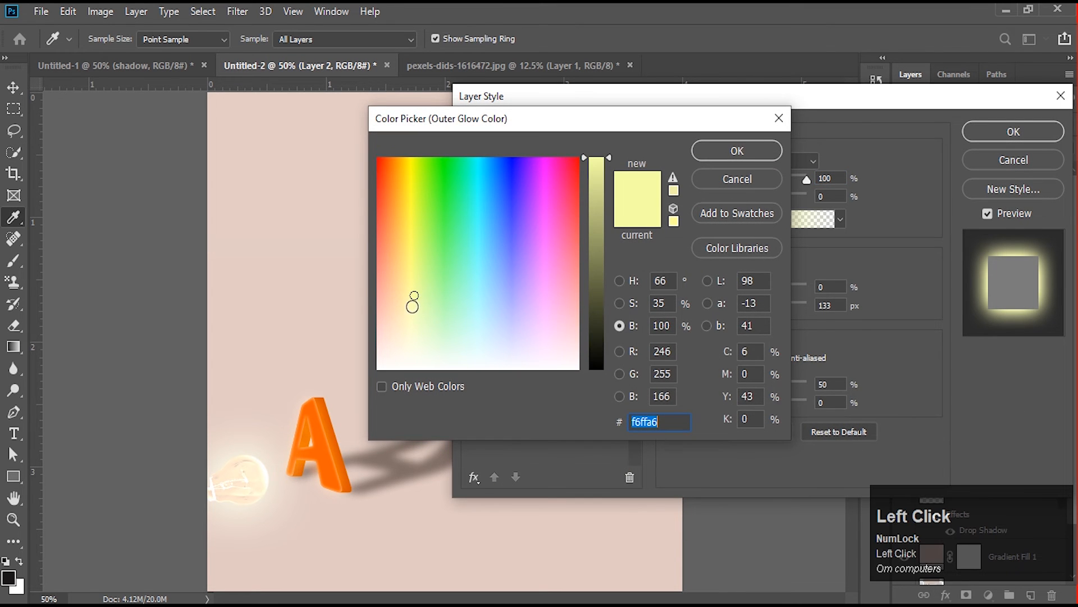
pyautogui.moveTo(412, 304); pyautogui.dragTo(412, 277)
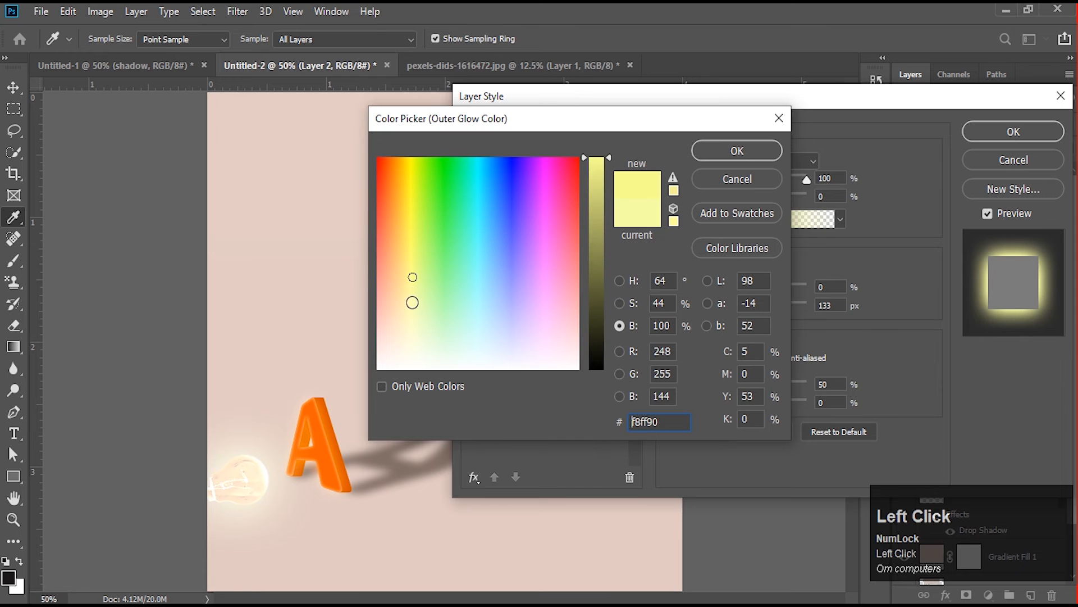
pyautogui.click(410, 292)
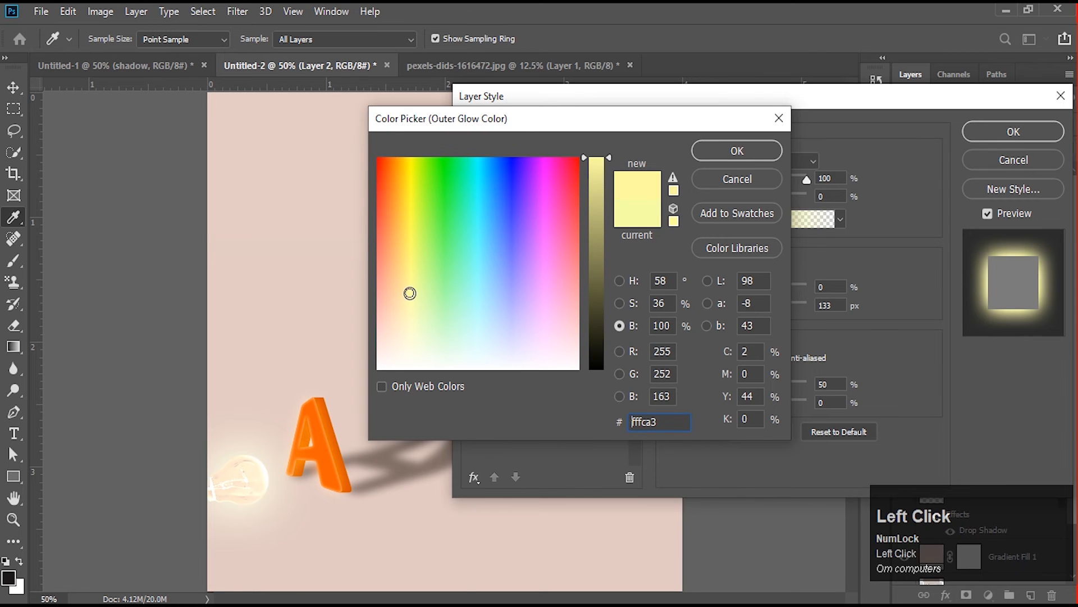
pyautogui.click(734, 153)
pyautogui.moveTo(776, 304)
pyautogui.mouseDown()
pyautogui.moveTo(800, 312)
pyautogui.moveTo(763, 319)
pyautogui.moveTo(776, 320)
pyautogui.mouseUp()
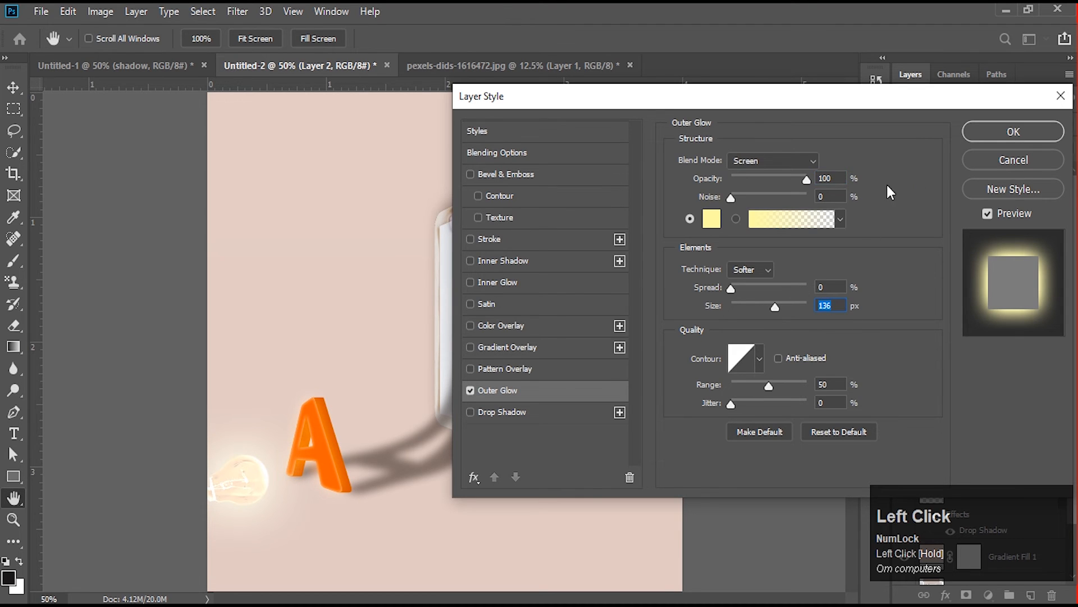
pyautogui.click(1006, 132)
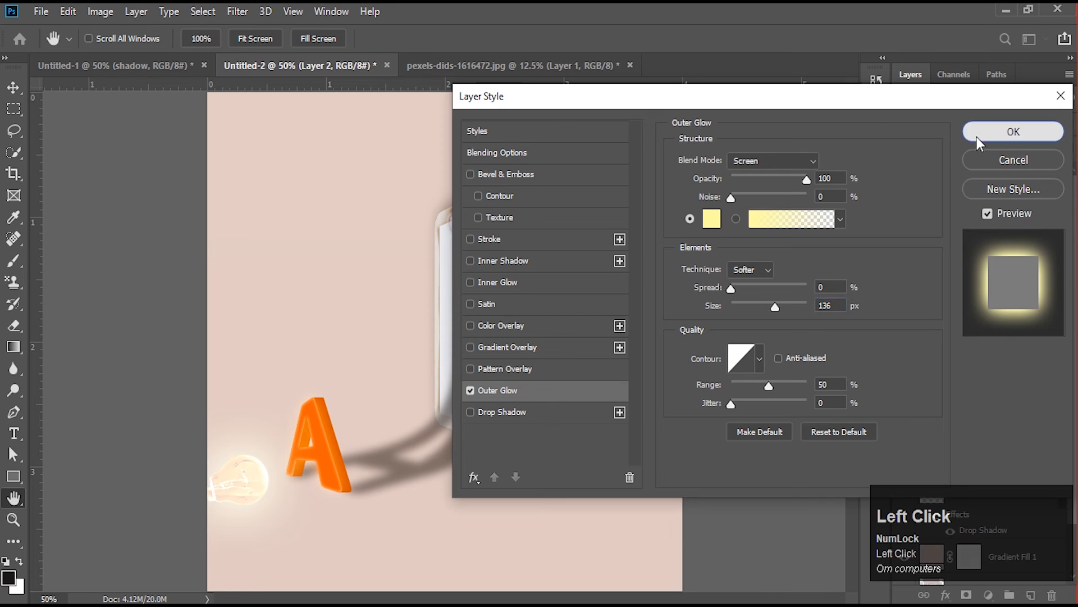
# - Move the glowing bulb slightly closer to the letter A
pyautogui.click(13, 87)
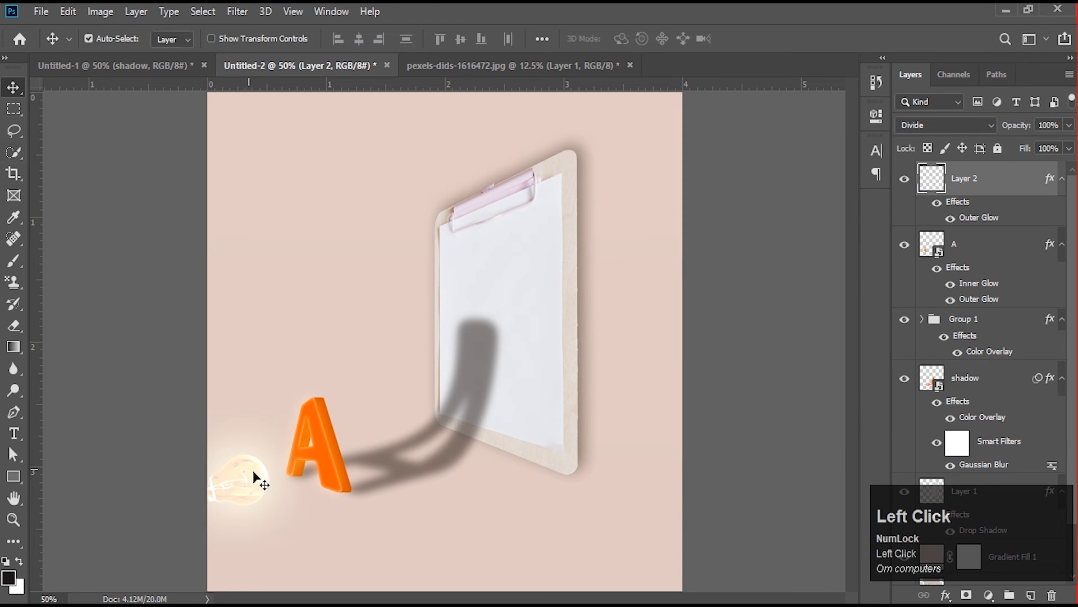
pyautogui.moveTo(253, 470)
pyautogui.mouseDown()
pyautogui.moveTo(281, 479)
pyautogui.moveTo(272, 479)
pyautogui.mouseUp()
pyautogui.hotkey('ctrl', 't')
pyautogui.press('Return')
# - Increase the Inner Glow size on the letter A layer to 49 px
pyautogui.click(316, 462)
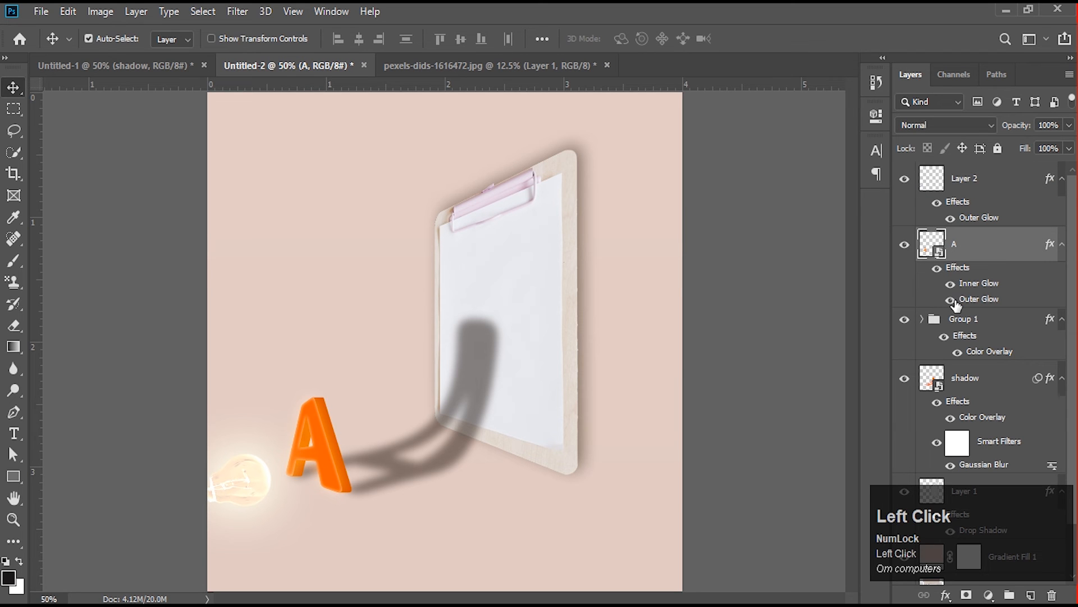
pyautogui.doubleClick(972, 285)
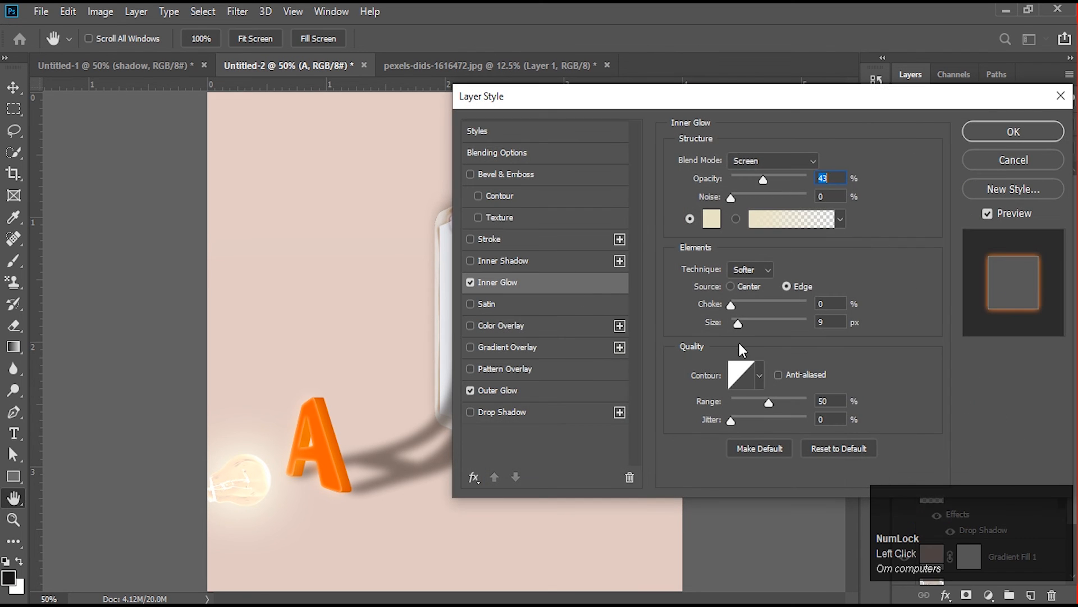
pyautogui.click(742, 324)
pyautogui.moveTo(742, 325); pyautogui.dragTo(750, 325)
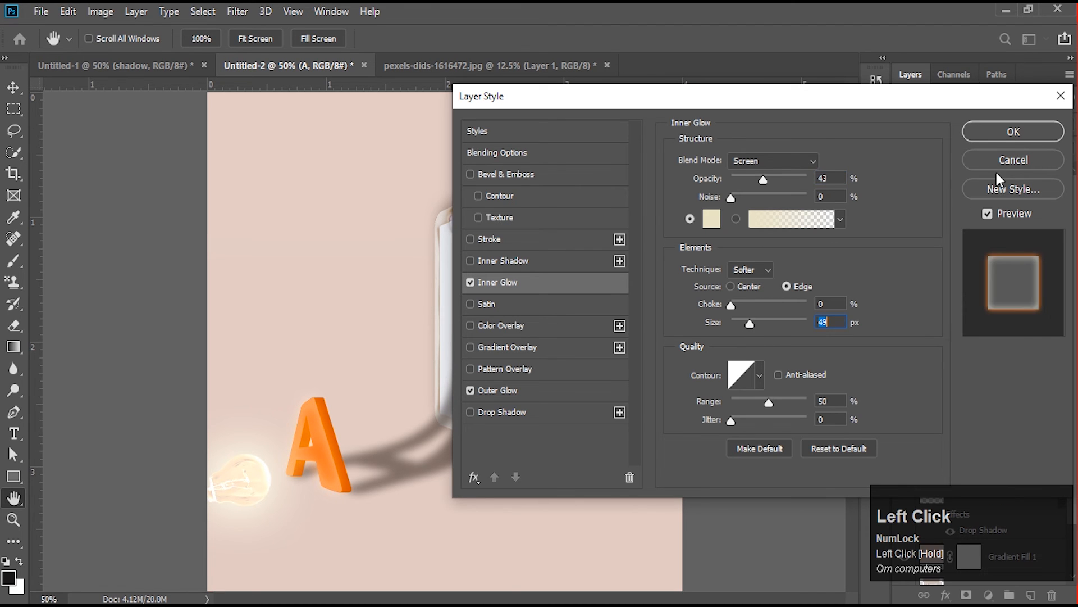
pyautogui.click(998, 130)
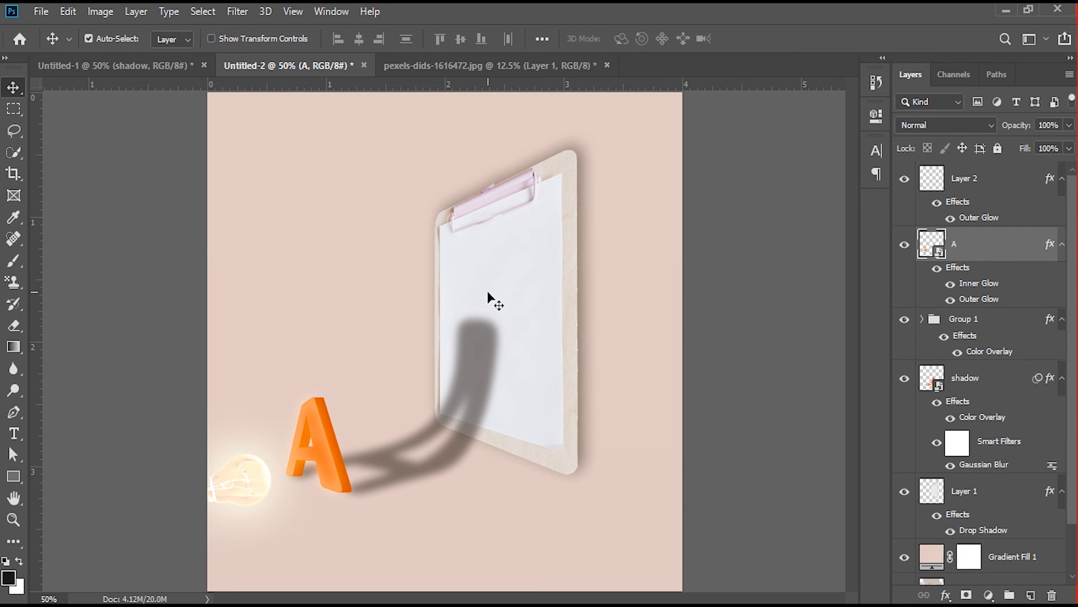
# - Create a new layer above the A layer and paint one soft black 120 px brush dab at the bulb's underside
pyautogui.click(11, 262)
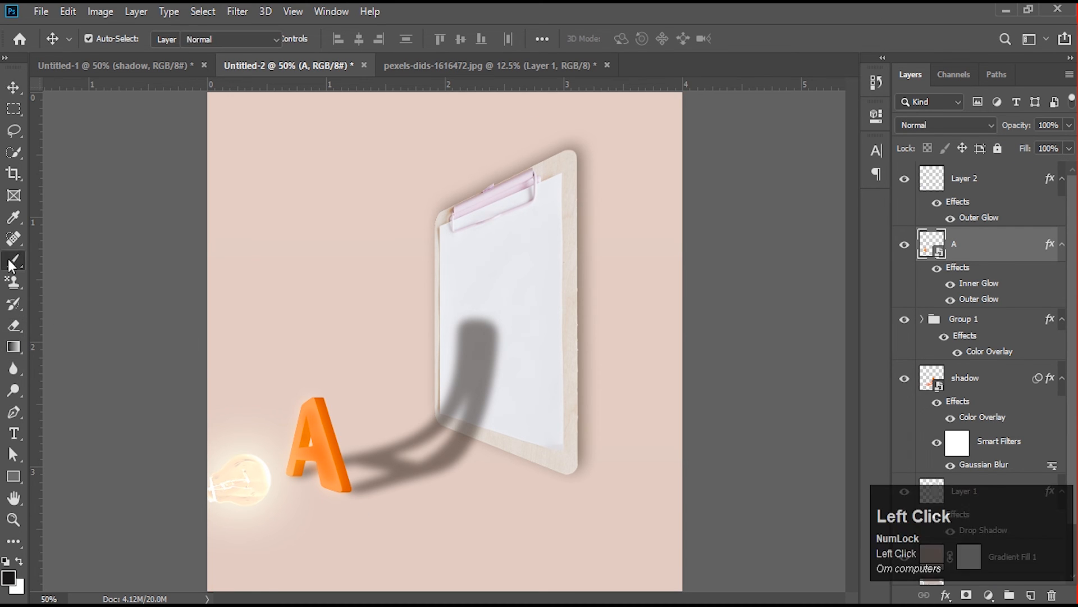
pyautogui.click(987, 188)
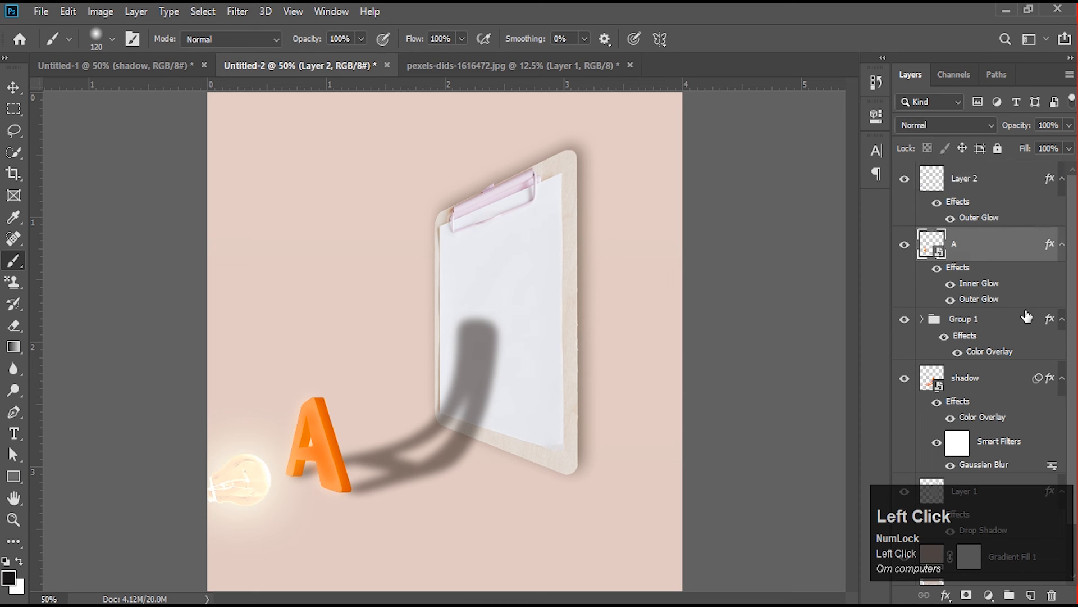
pyautogui.click(1030, 594)
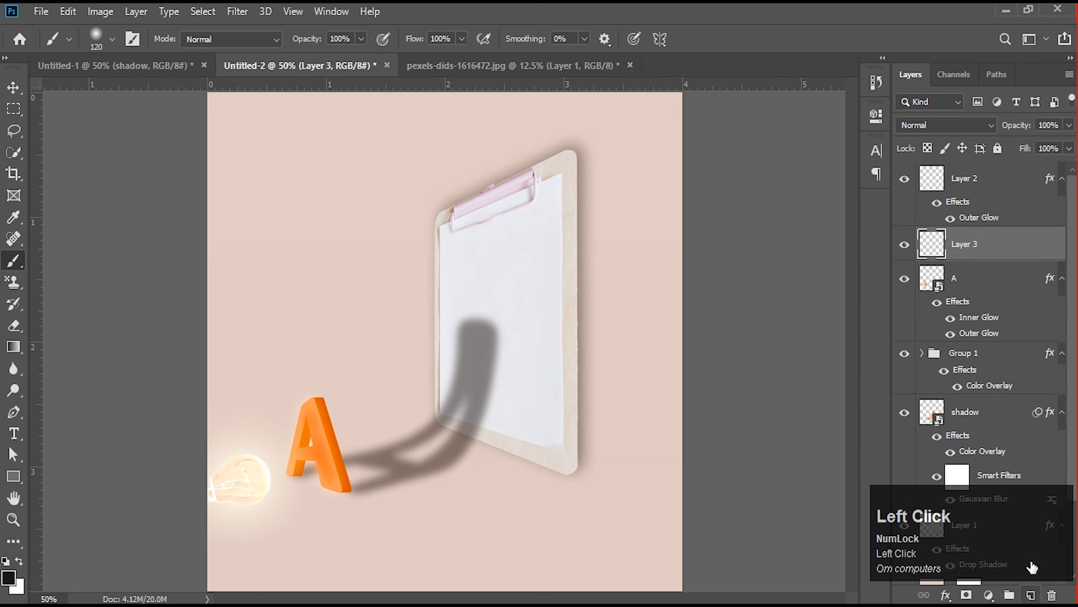
pyautogui.click(238, 498)
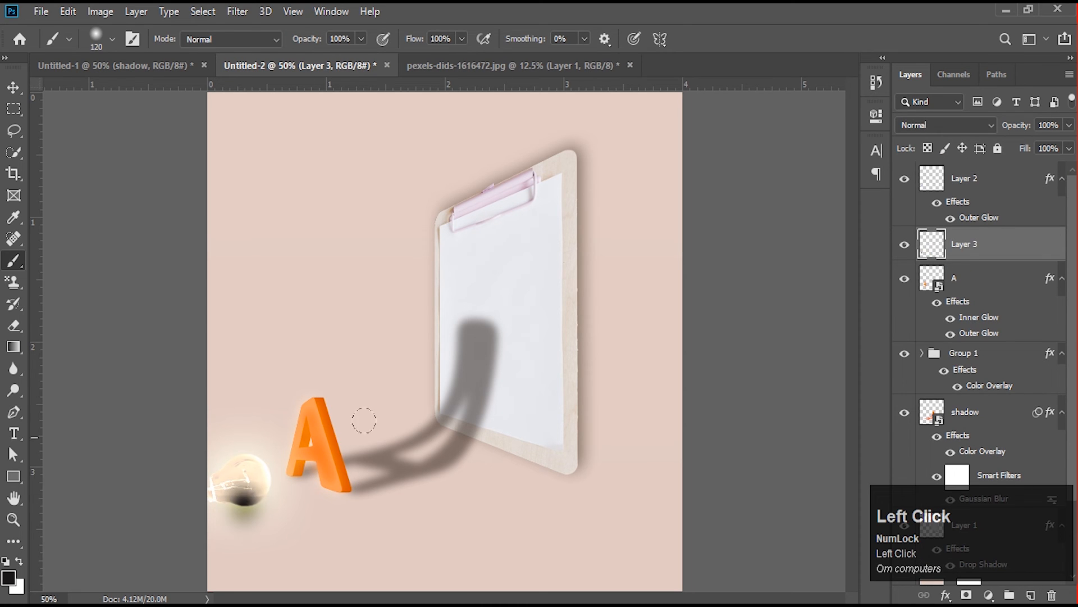
# - Squash the painted dab to 18.75% height and position it as a flat contact shadow just beneath the bulb
pyautogui.keyDown('ctrl'); pyautogui.click(981, 248); pyautogui.keyUp('ctrl')
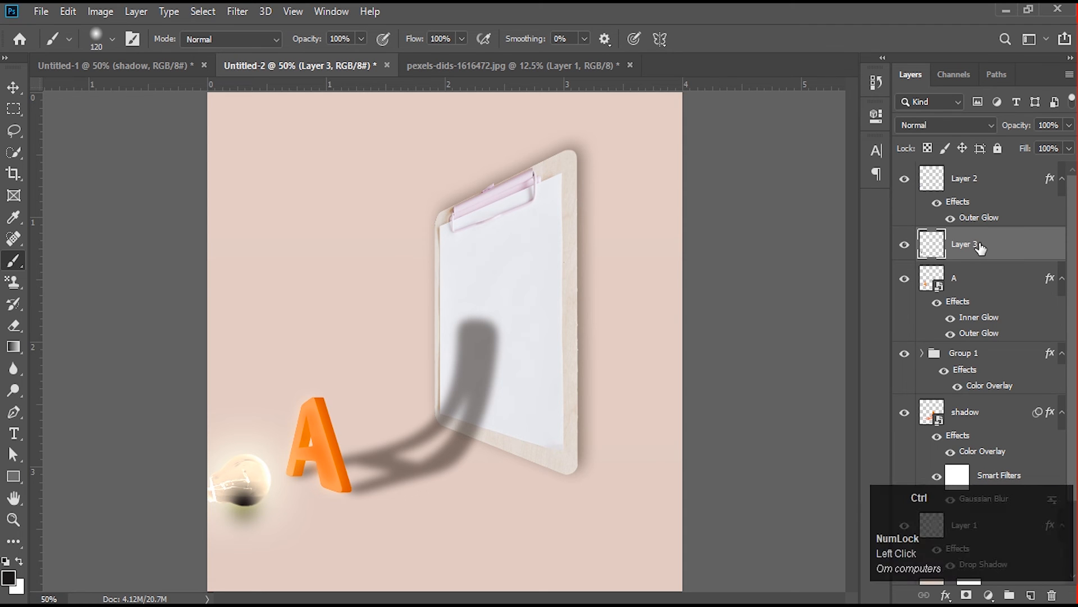
pyautogui.hotkey('ctrl', 't')
pyautogui.moveTo(233, 470)
pyautogui.mouseDown()
pyautogui.moveTo(245, 480)
pyautogui.moveTo(245, 529)
pyautogui.moveTo(254, 510)
pyautogui.mouseUp()
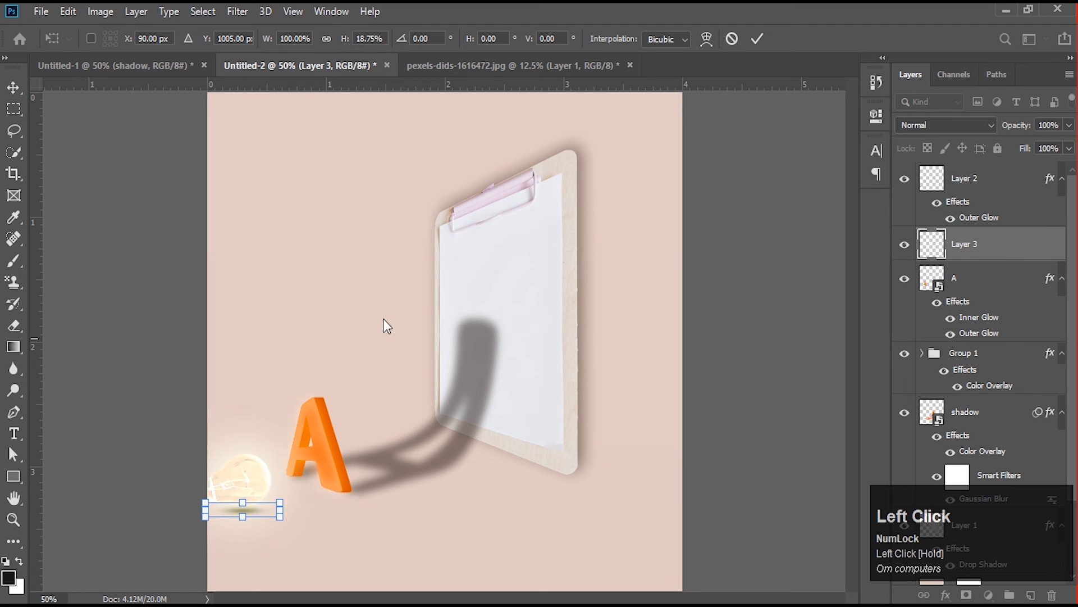
pyautogui.click(756, 39)
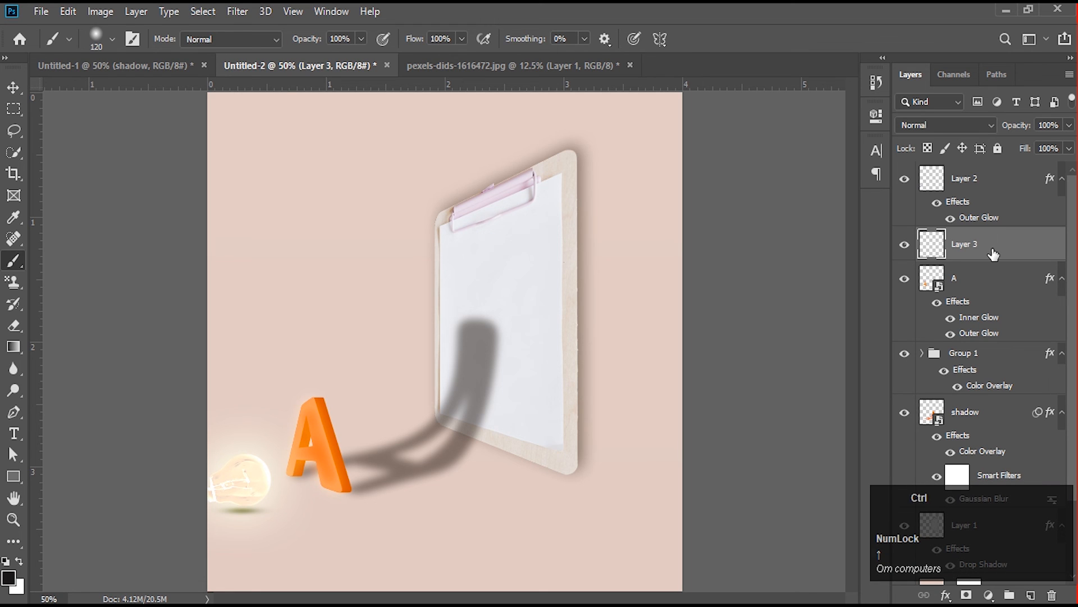
# - Nudge the flattened shadow a few pixels up toward the bulb
pyautogui.hotkey('ctrl', 't')
pyautogui.press('Up')
pyautogui.press('Up')
pyautogui.press('Up')
pyautogui.press('Up')
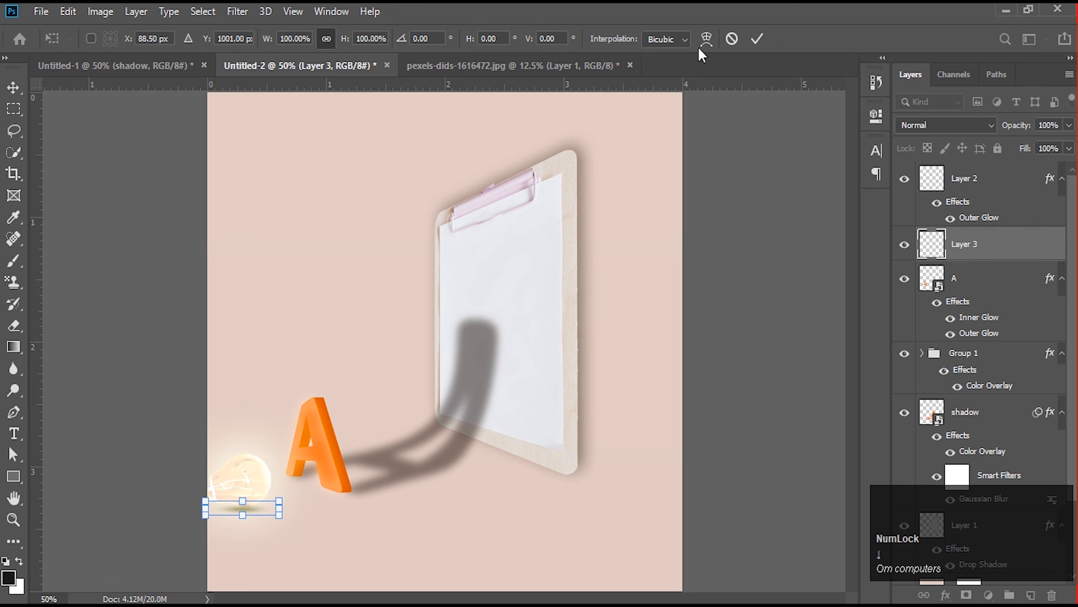
# - Lower the opacity of the bulb's contact shadow layer to 36%
pyautogui.click(1069, 125)
pyautogui.moveTo(1068, 144); pyautogui.dragTo(1024, 144)
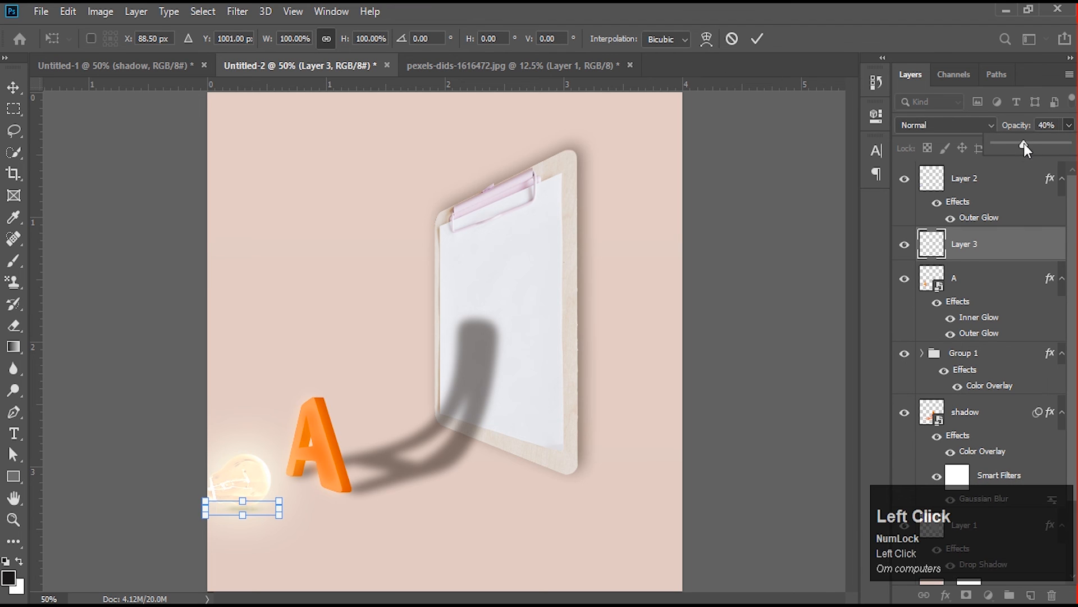
pyautogui.click(10, 87)
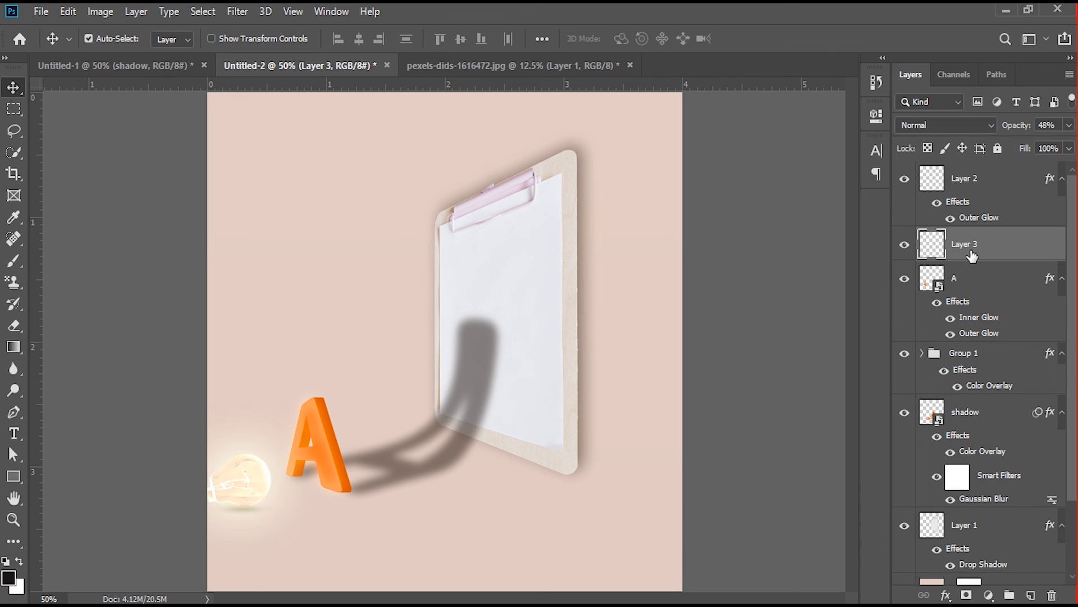
pyautogui.click(1069, 125)
pyautogui.moveTo(1028, 145); pyautogui.dragTo(1021, 145)
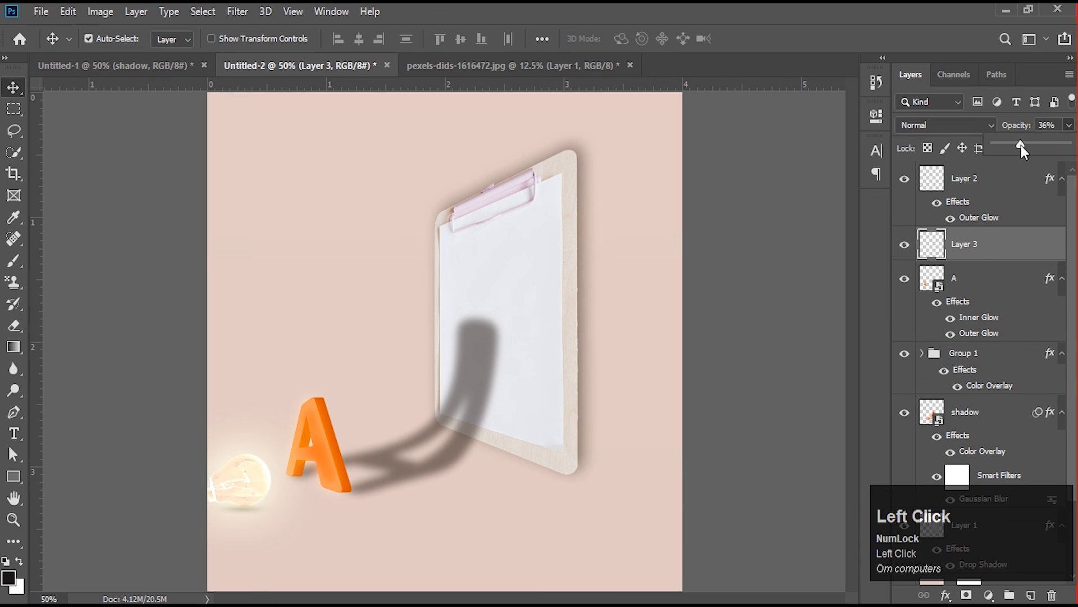
# - Add a Color Overlay to the bulb's shadow layer using the cream colour #fffadd sampled from the bulb
pyautogui.click(935, 254)
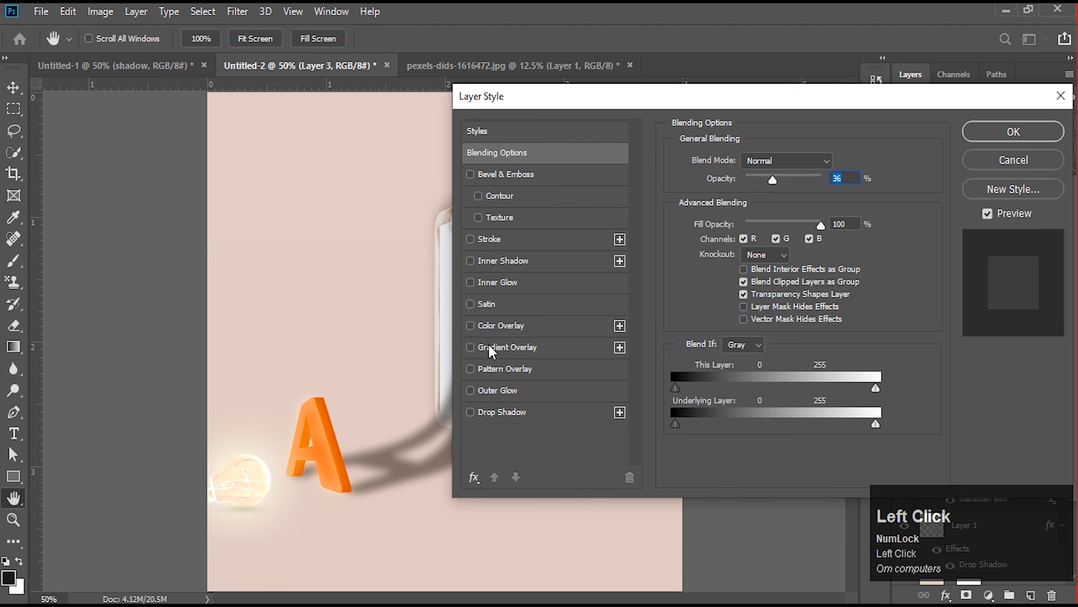
pyautogui.click(497, 325)
pyautogui.click(835, 162)
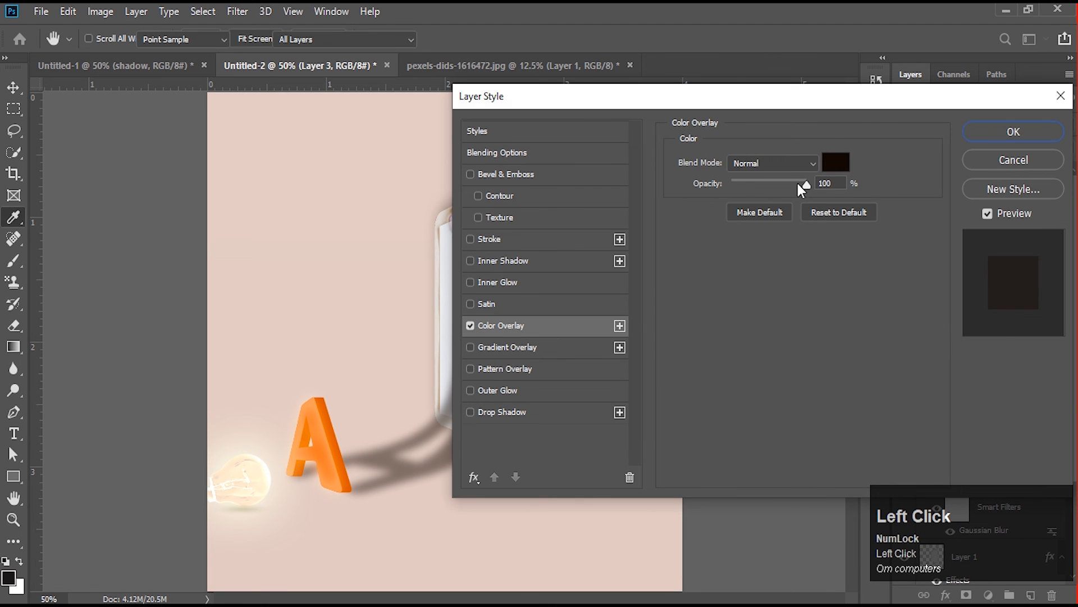
pyautogui.click(266, 473)
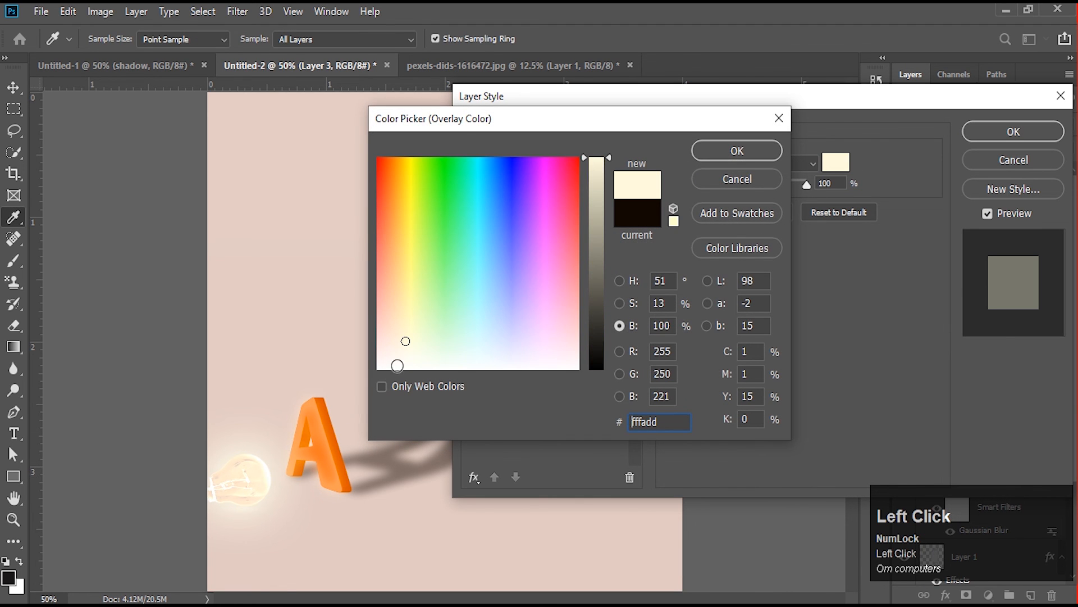
pyautogui.click(725, 149)
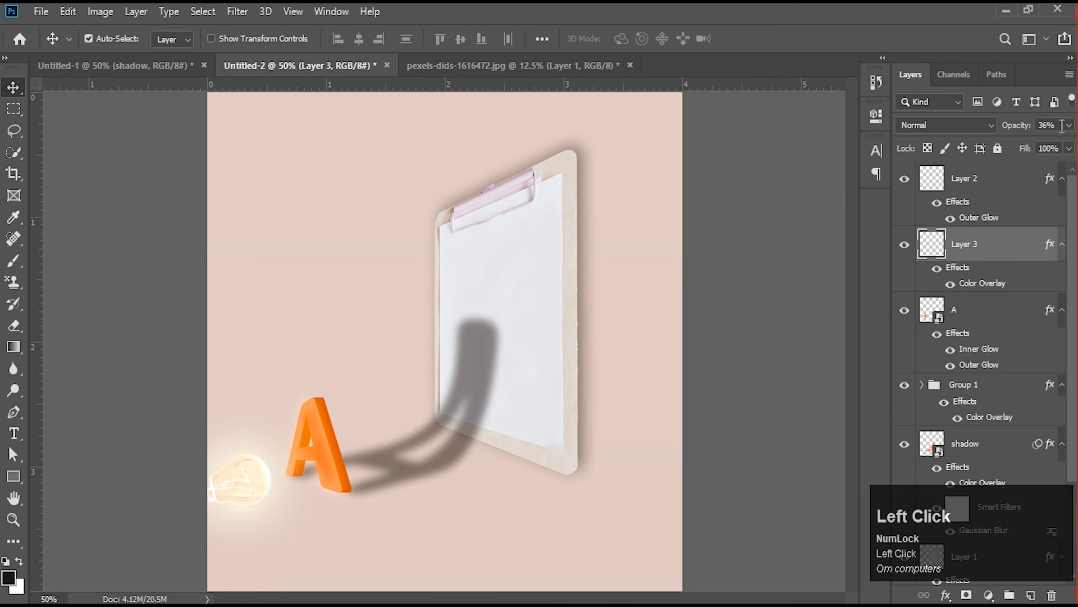
# - Set the opacity of the cream-coloured layer beneath the bulb to 100%
pyautogui.click(1069, 126)
pyautogui.click(1040, 146)
pyautogui.moveTo(1048, 152); pyautogui.dragTo(490, 484)
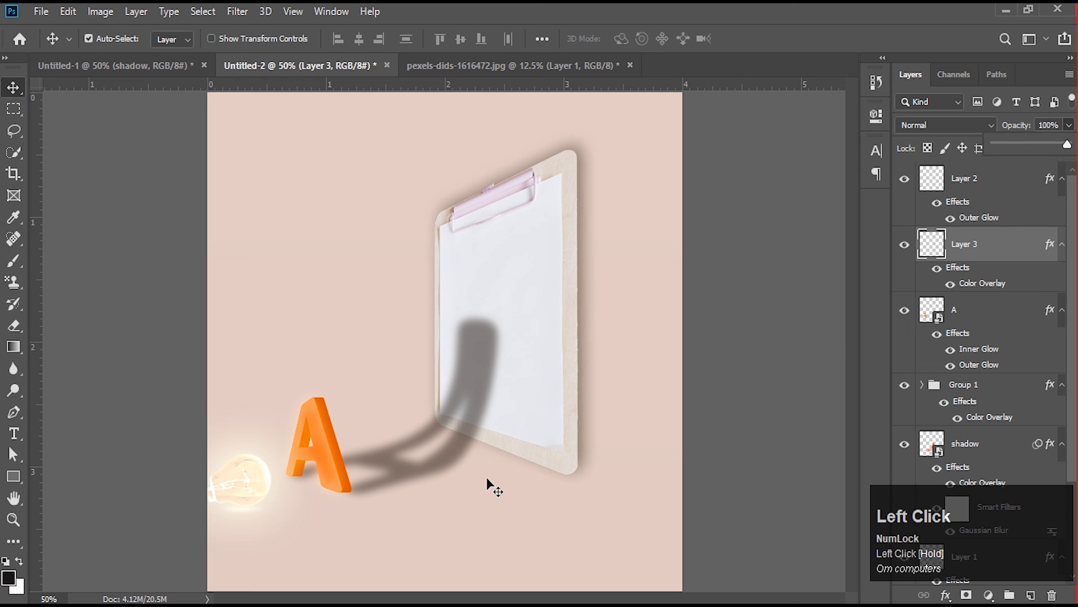
# - Widen the light patch beneath the bulb to about 121.93% and reduce its height to about 83.33%
pyautogui.hotkey('ctrl', 't')
pyautogui.moveTo(281, 507)
pyautogui.mouseDown()
pyautogui.moveTo(298, 506)
pyautogui.moveTo(269, 513)
pyautogui.mouseUp()
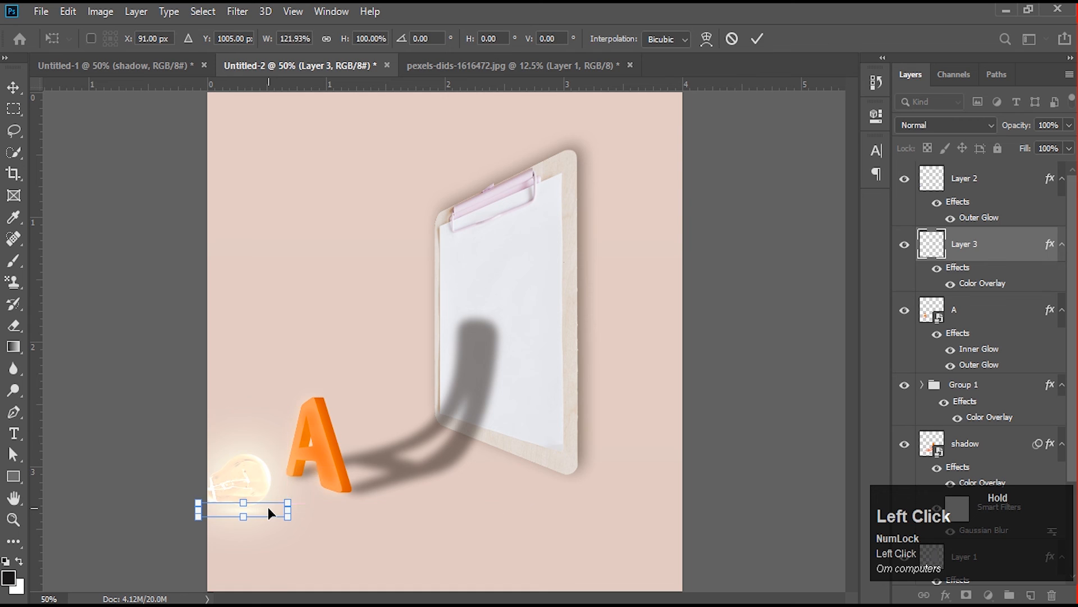
pyautogui.press('Return')
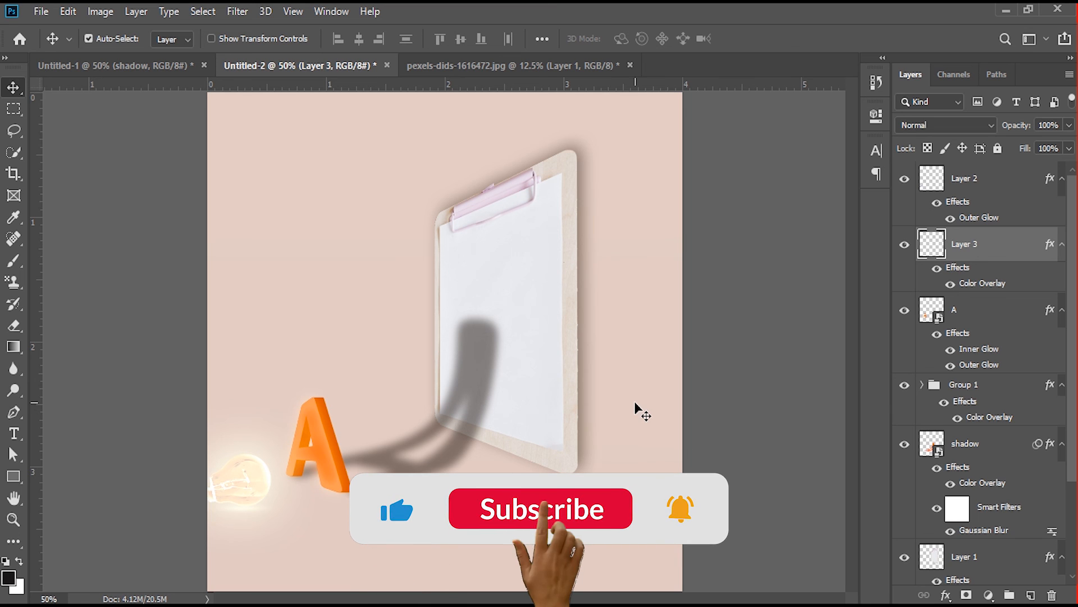
pyautogui.hotkey('ctrl', 't')
pyautogui.keyDown('shift'); pyautogui.click(235, 496); pyautogui.keyUp('shift')
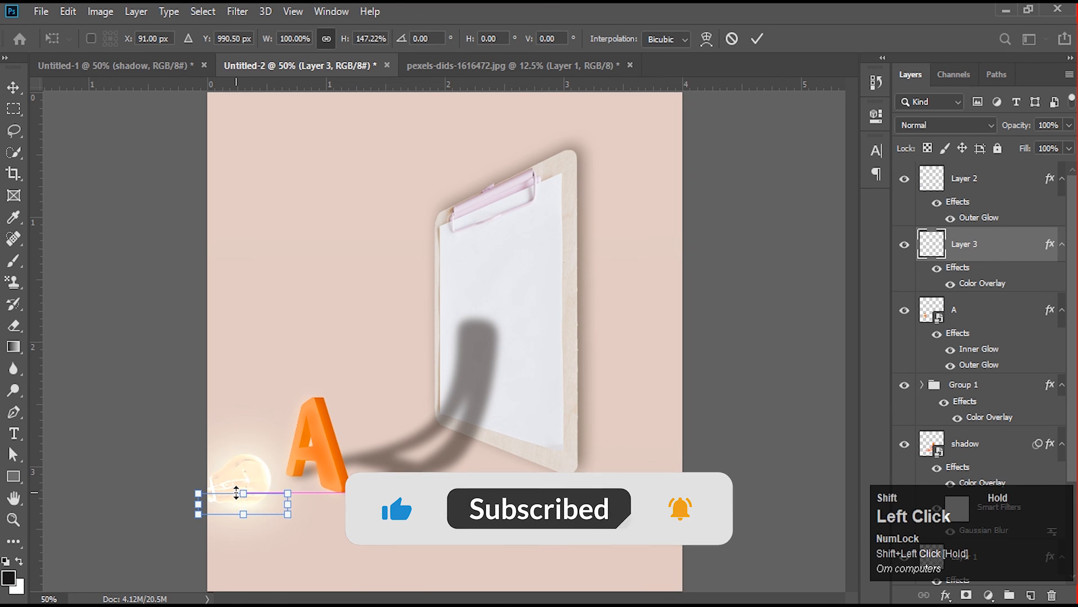
pyautogui.moveTo(235, 496); pyautogui.dragTo(247, 502)
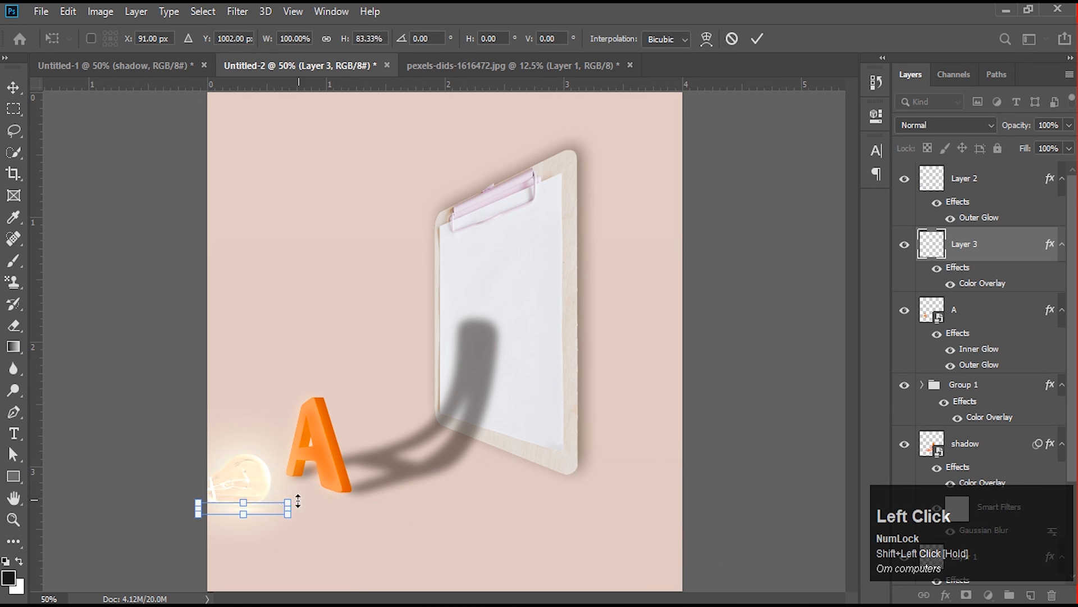
pyautogui.press('Return')
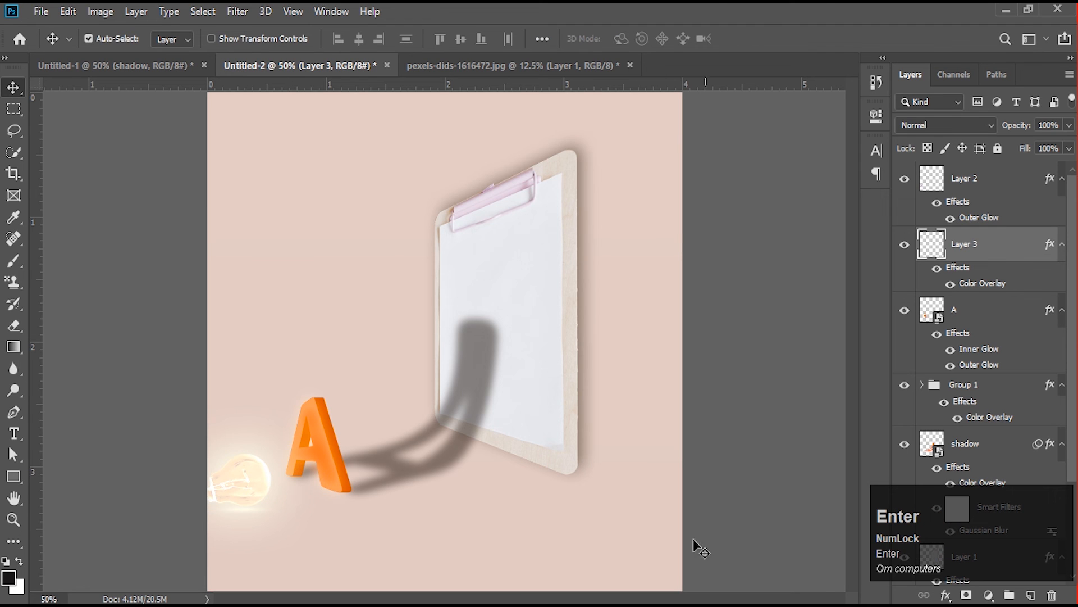